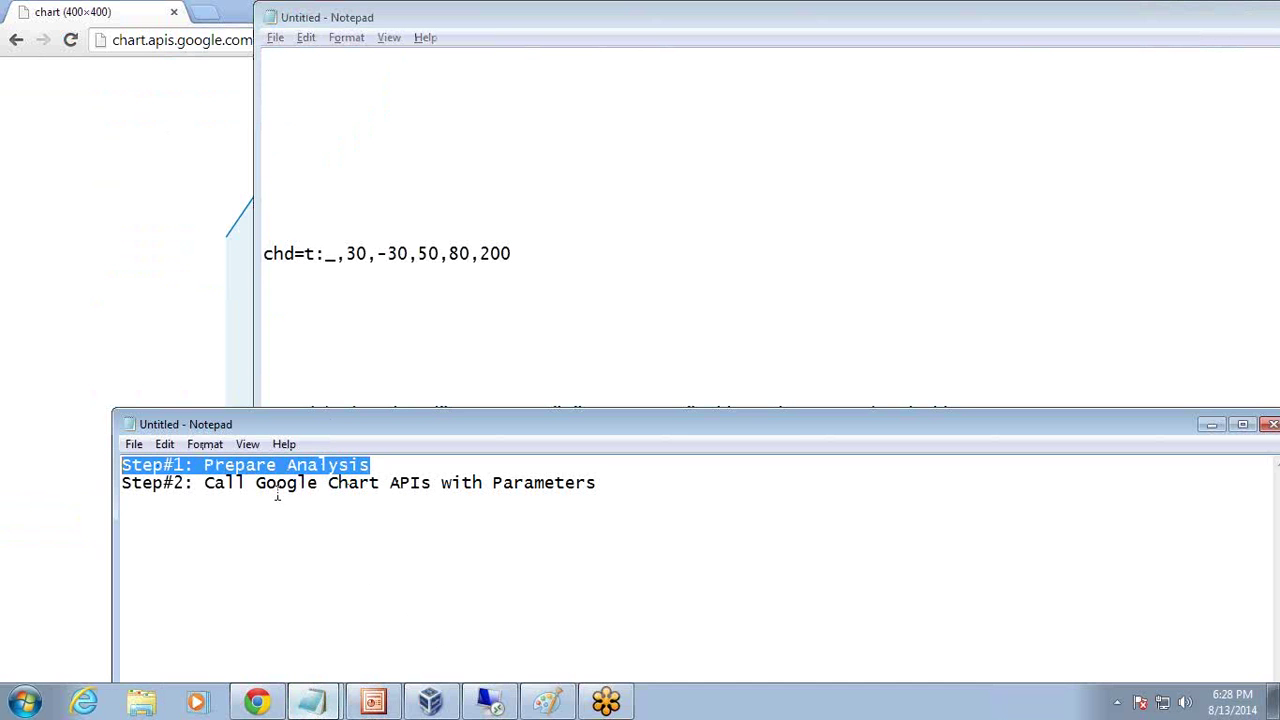
Step: Switch to Oracle Business Intelligence and create a new analysis on the A - Sample Sales subject area, discarding the unsaved one
{"action": "left_click_drag", "start_coordinate": [205, 483], "coordinate": [597, 490]}
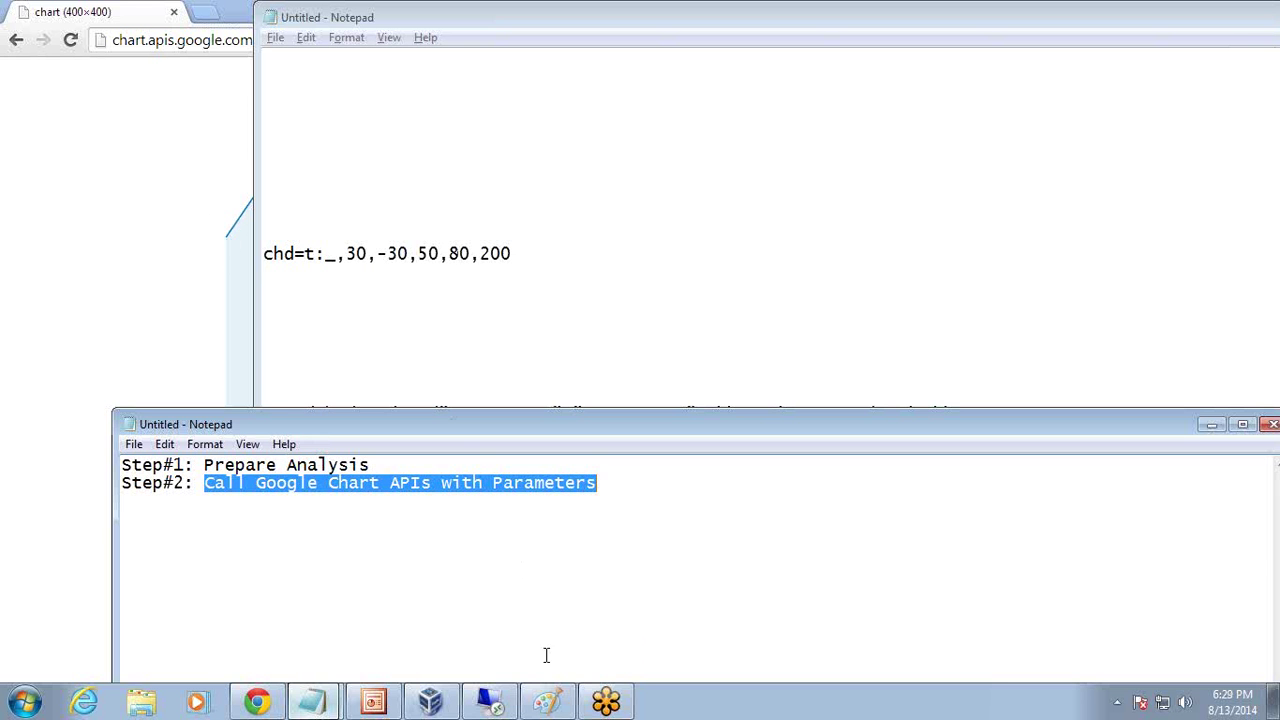
{"action": "left_click", "coordinate": [452, 680]}
{"action": "key", "text": "ctrl+f"}
{"action": "type", "text": "ima"}
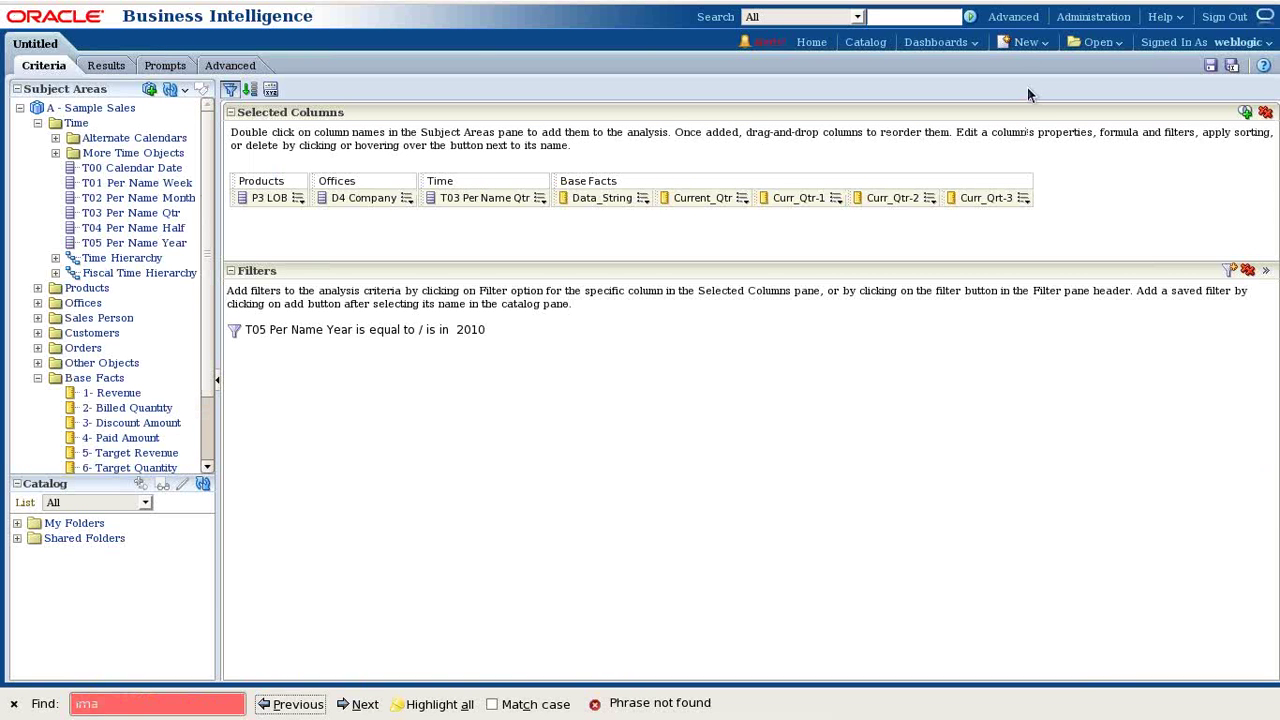
{"action": "left_click", "coordinate": [1026, 42]}
{"action": "left_click", "coordinate": [1030, 86]}
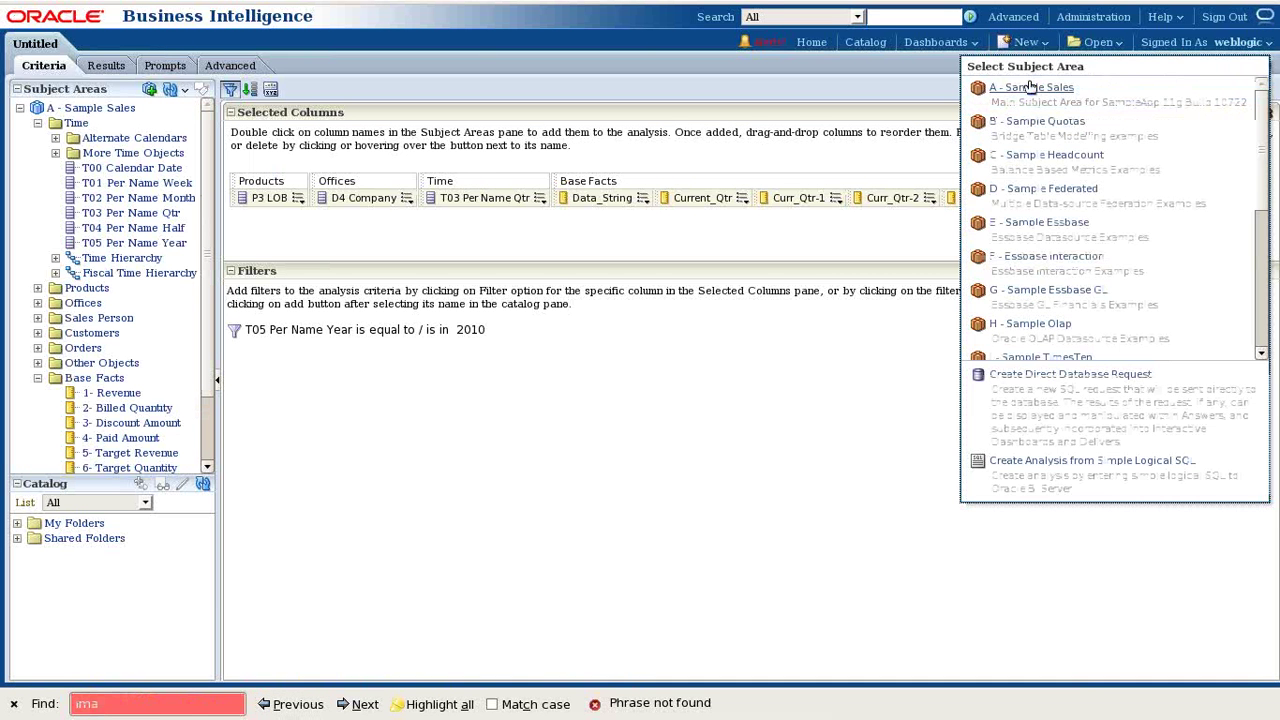
{"action": "left_click", "coordinate": [1032, 97]}
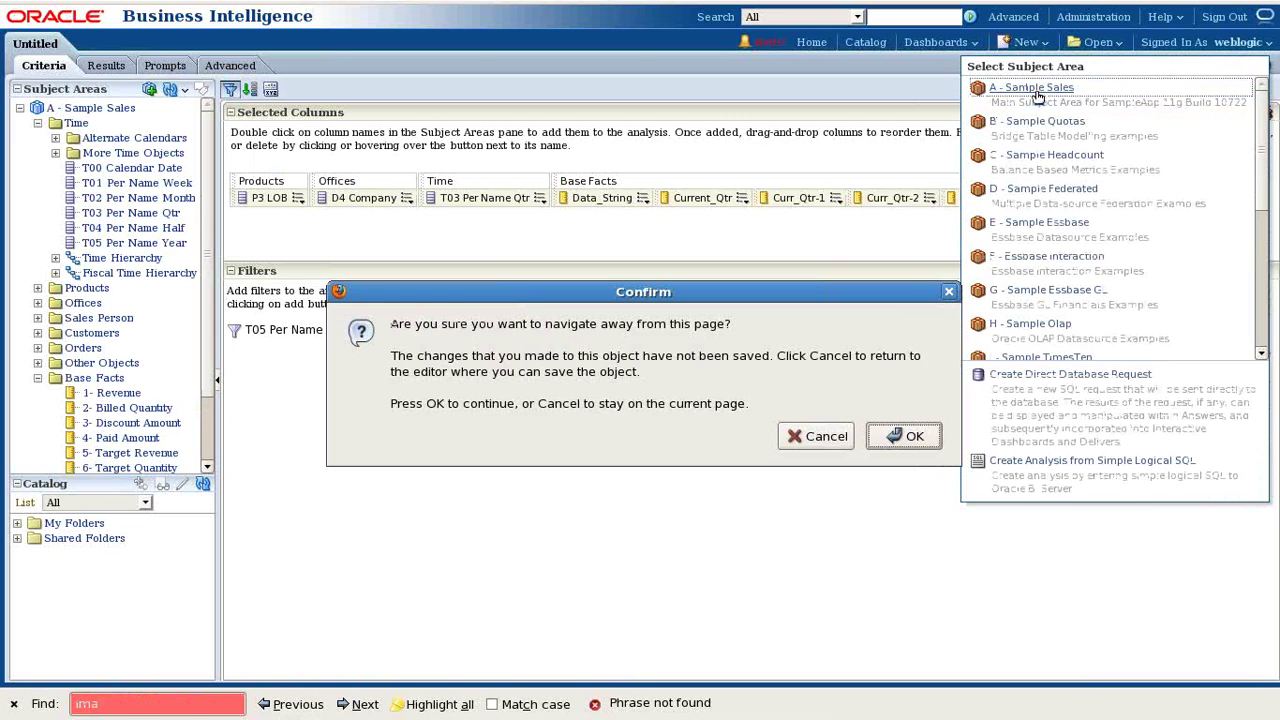
{"action": "left_click", "coordinate": [888, 433]}
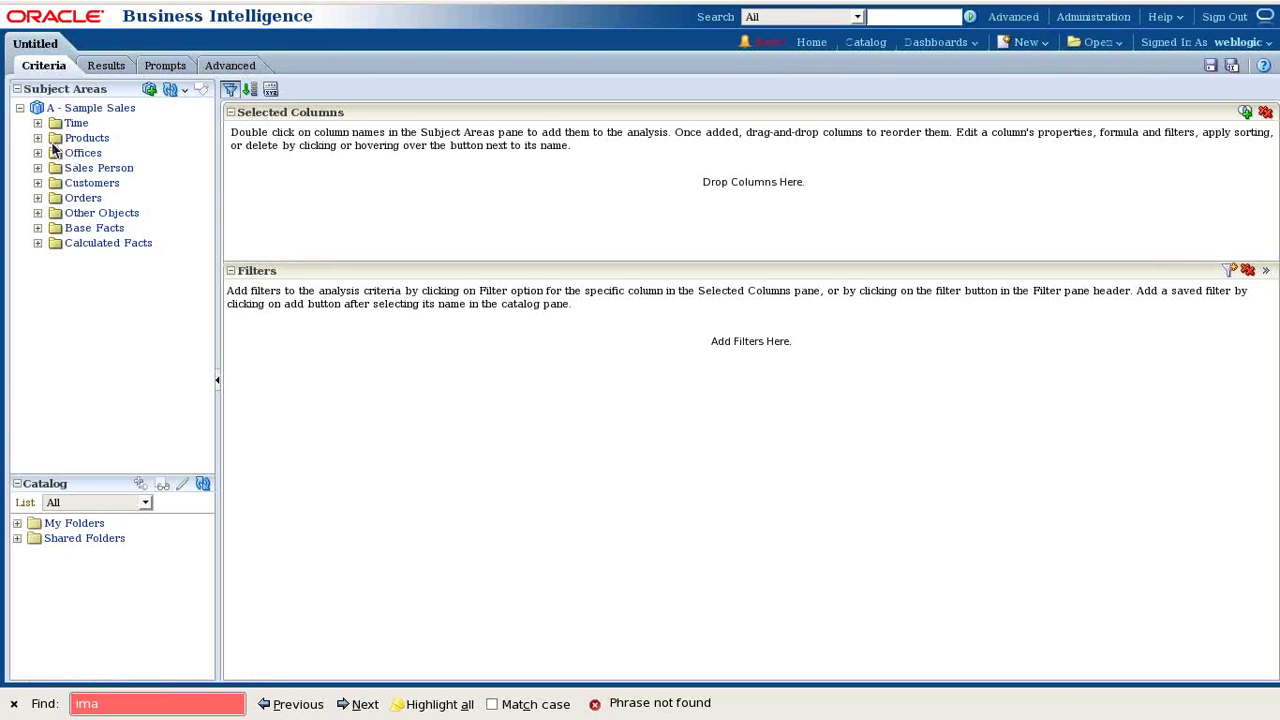
Step: Add the P3 LOB column from Products and the D4 Company column from Offices to the analysis
{"action": "left_click", "coordinate": [37, 139]}
{"action": "left_click_drag", "start_coordinate": [100, 213], "coordinate": [253, 192]}
{"action": "left_click", "coordinate": [37, 139]}
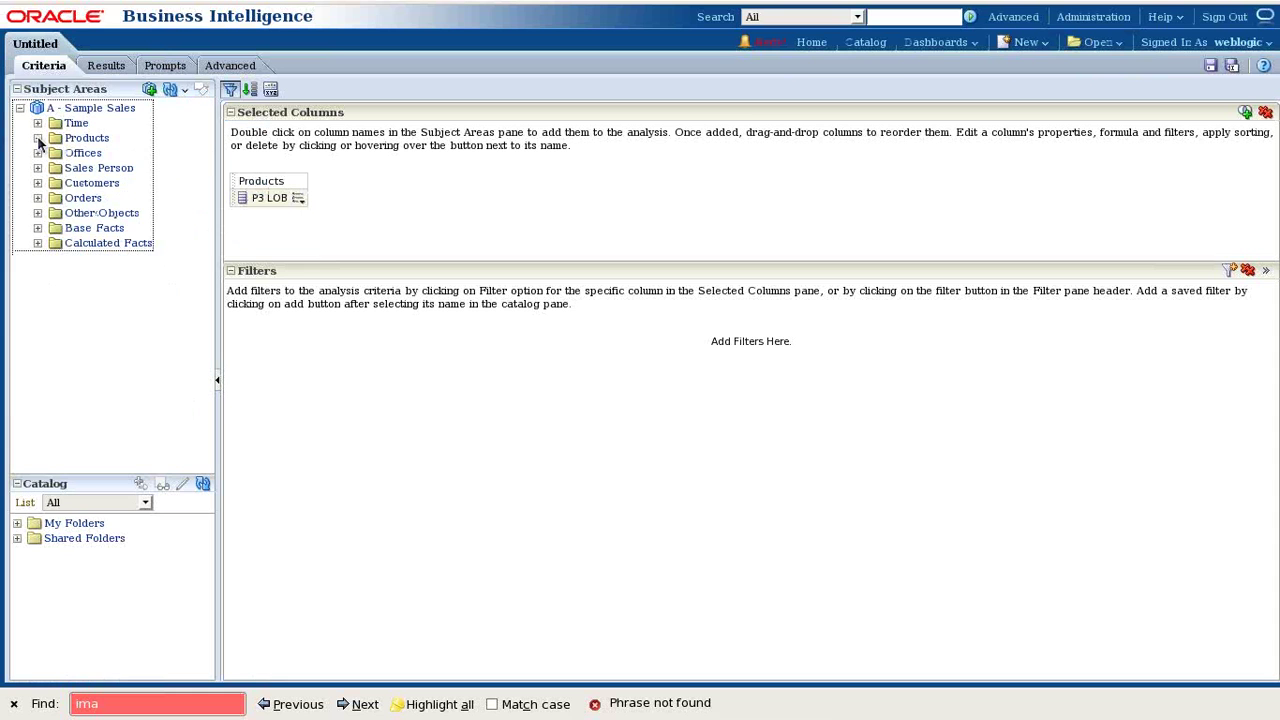
{"action": "left_click", "coordinate": [37, 153]}
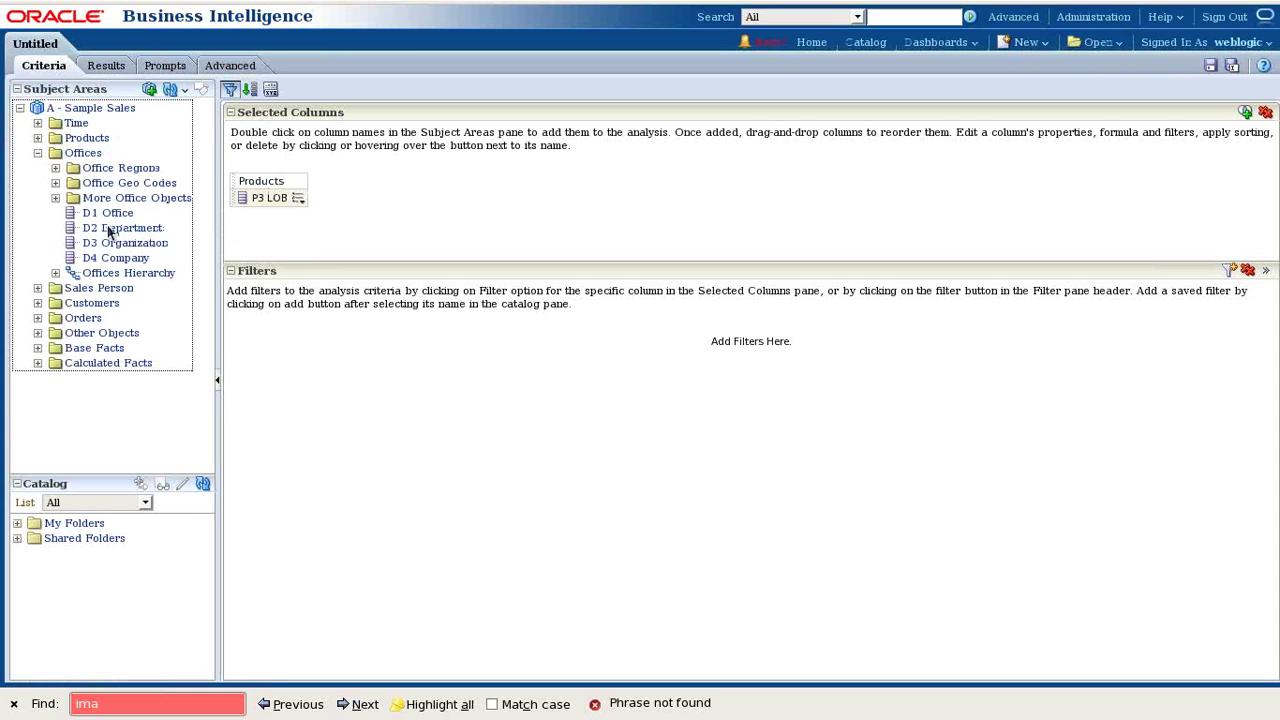
{"action": "left_click_drag", "start_coordinate": [110, 258], "coordinate": [327, 208]}
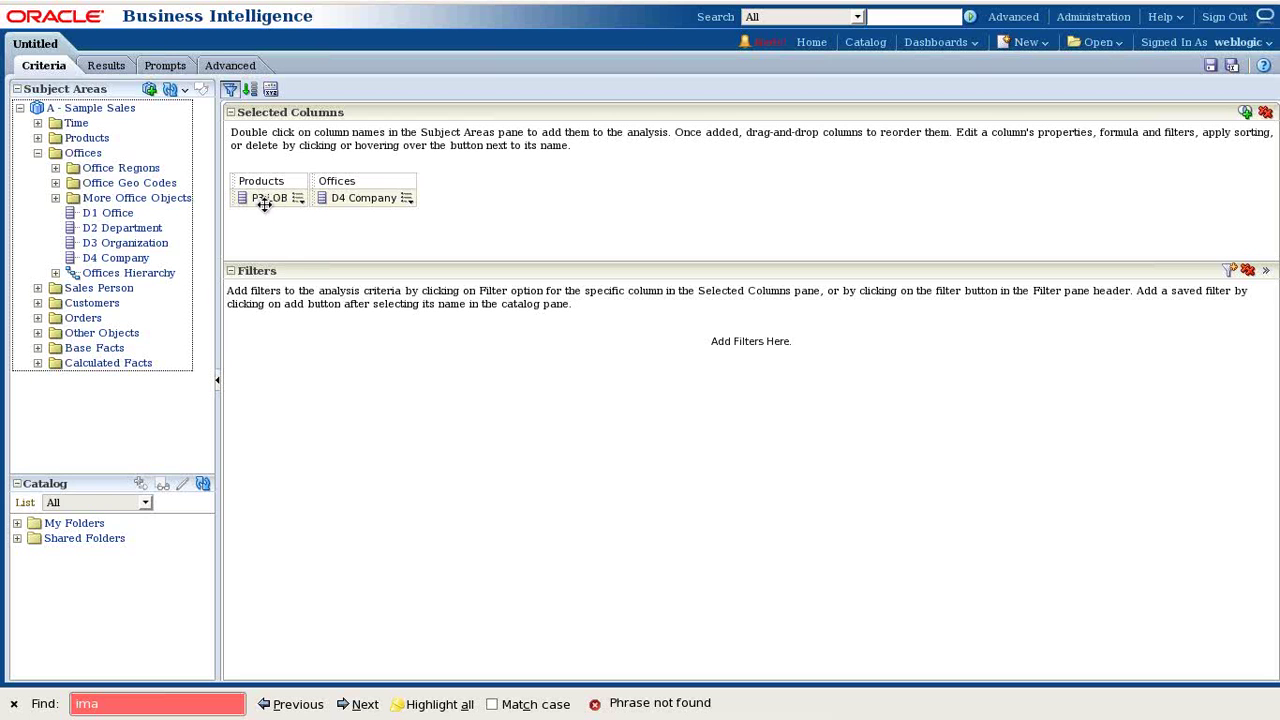
{"action": "left_click", "coordinate": [38, 153]}
Step: Add a filter from the Time folder so that T05 Per Name Year is equal to 2010
{"action": "left_click", "coordinate": [37, 123]}
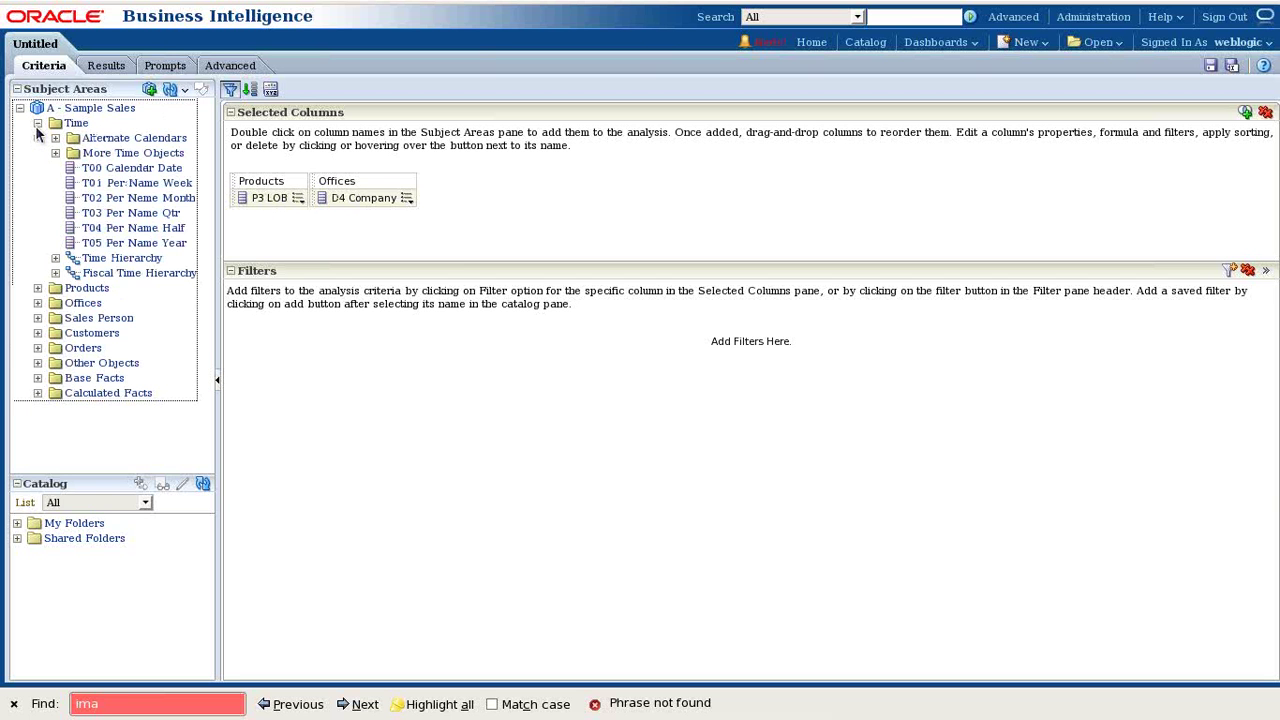
{"action": "left_click_drag", "start_coordinate": [125, 242], "coordinate": [500, 300]}
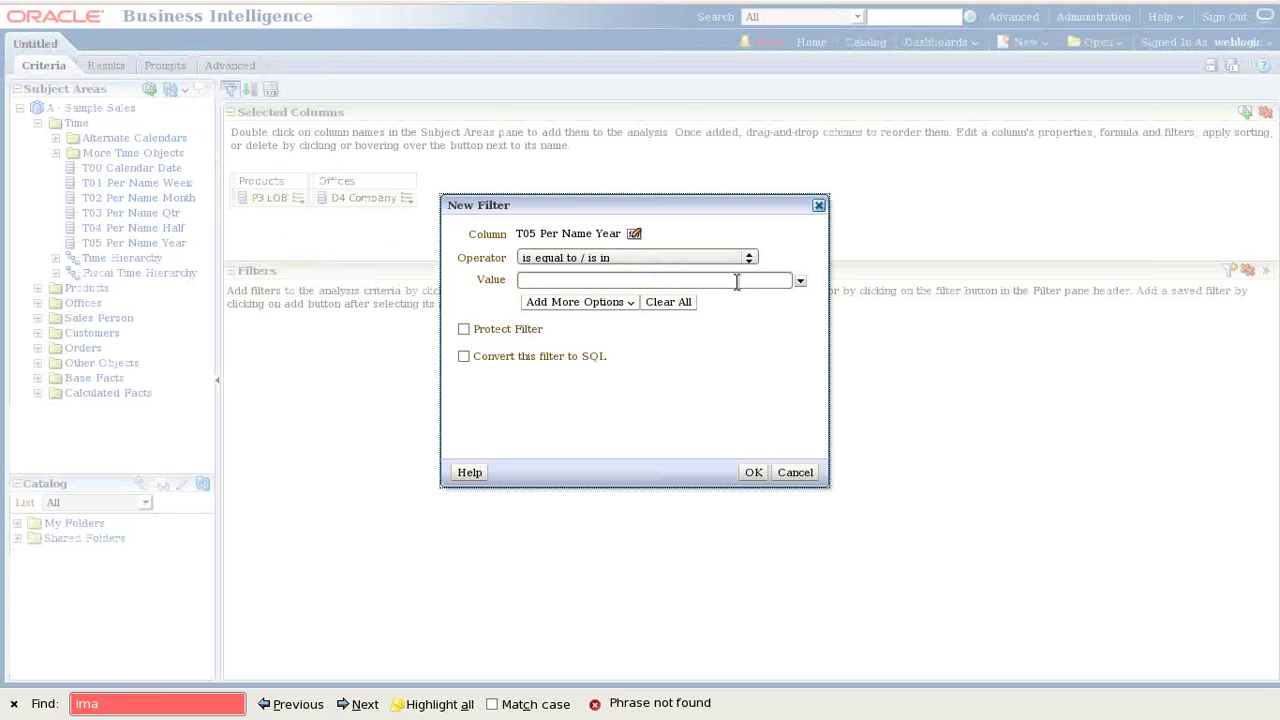
{"action": "left_click", "coordinate": [800, 281]}
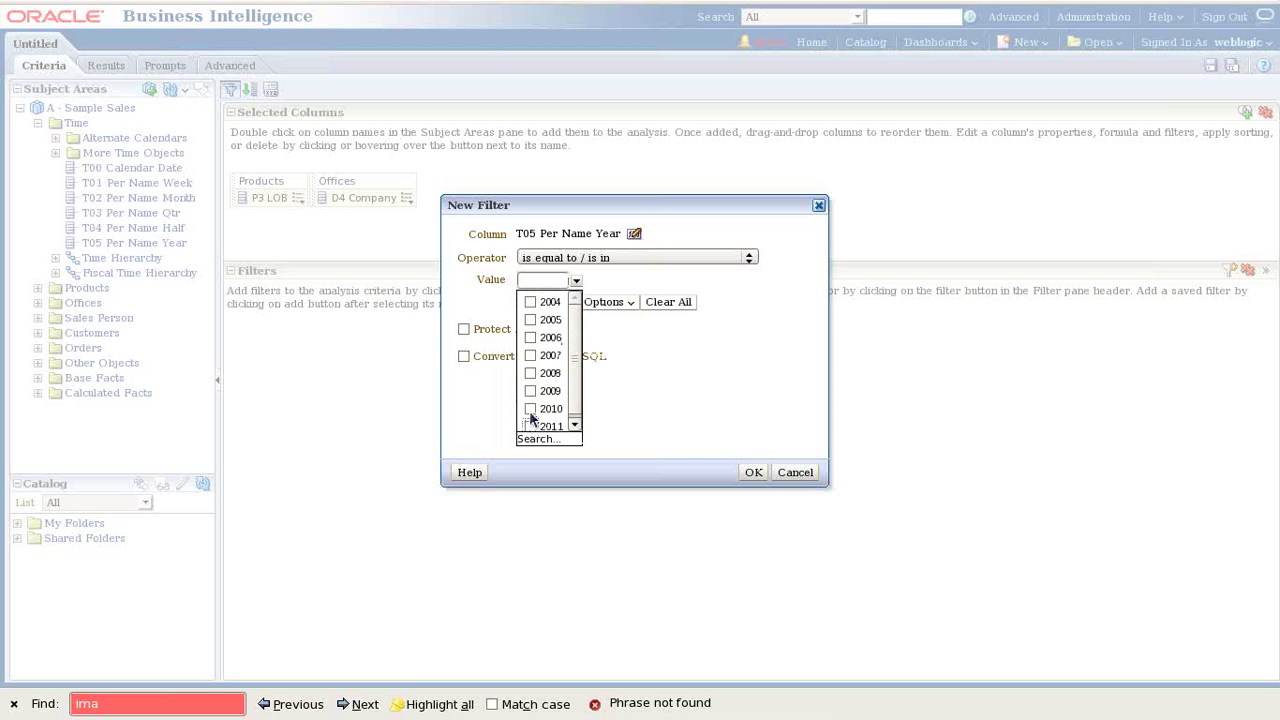
{"action": "left_click", "coordinate": [531, 411]}
{"action": "left_click", "coordinate": [746, 472]}
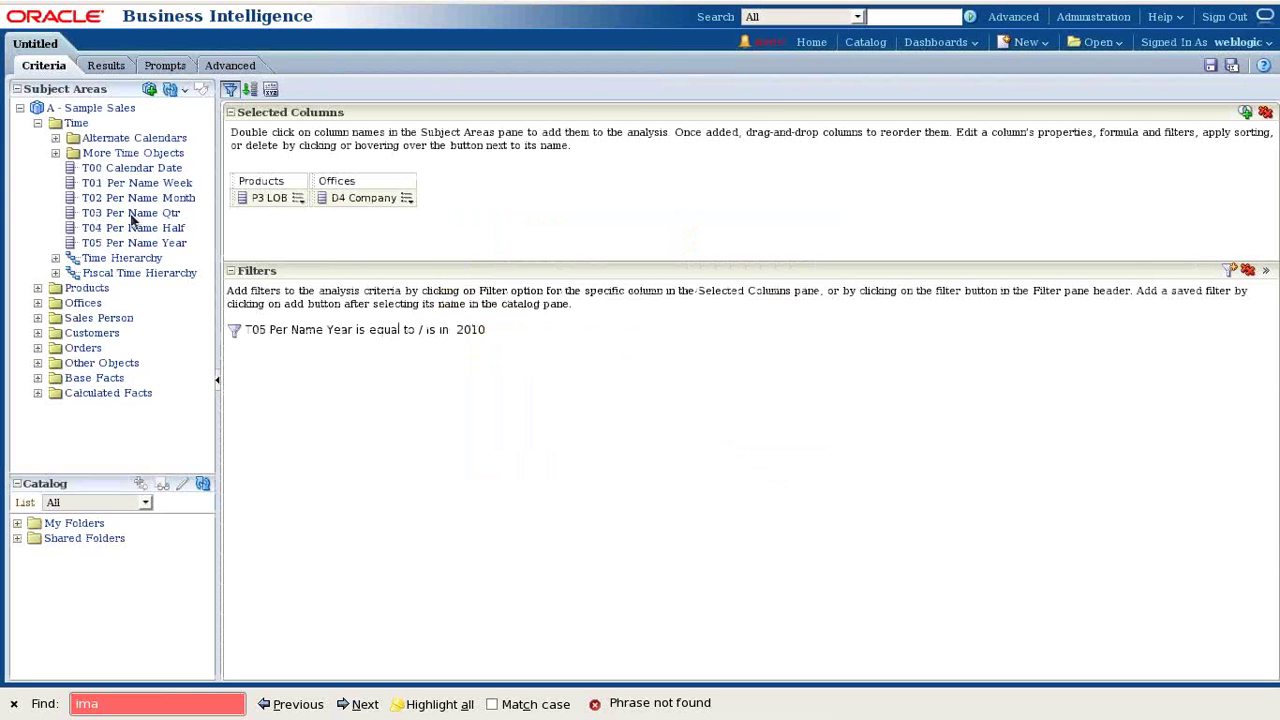
Step: Add the T03 Per Name Qtr column between P3 LOB and D4 Company
{"action": "left_click_drag", "start_coordinate": [135, 215], "coordinate": [322, 196]}
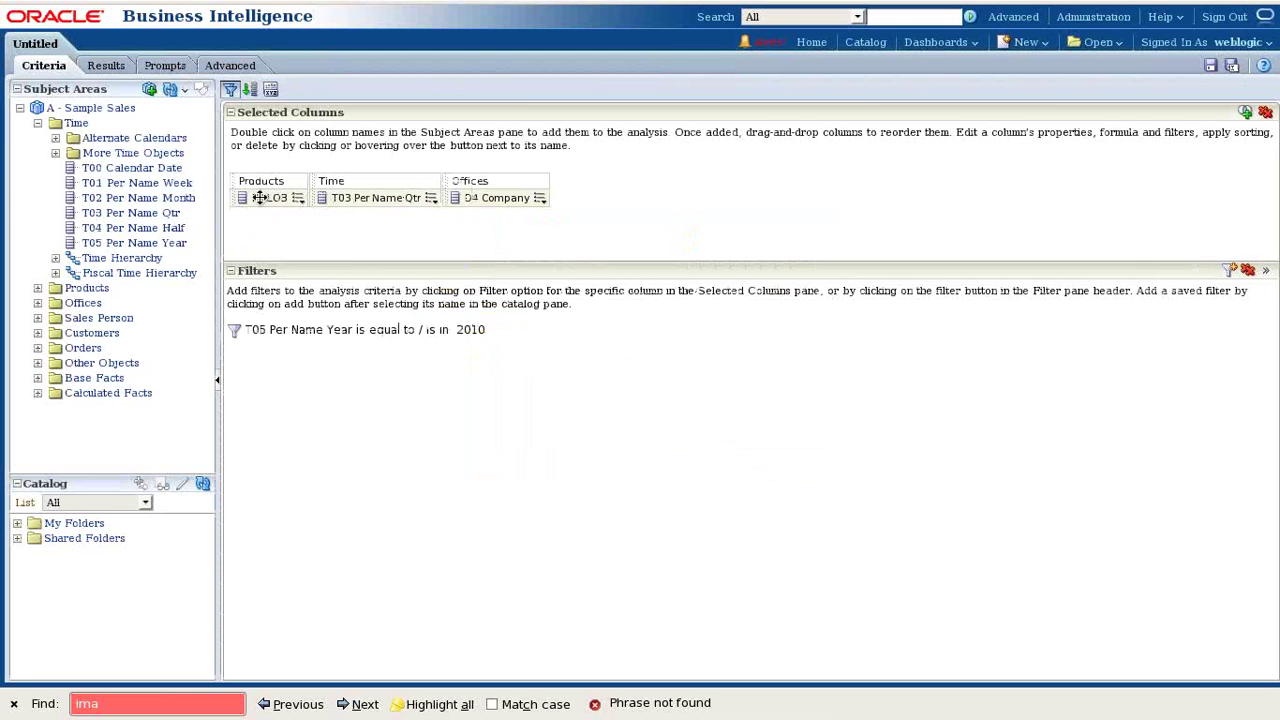
{"action": "left_click", "coordinate": [40, 146]}
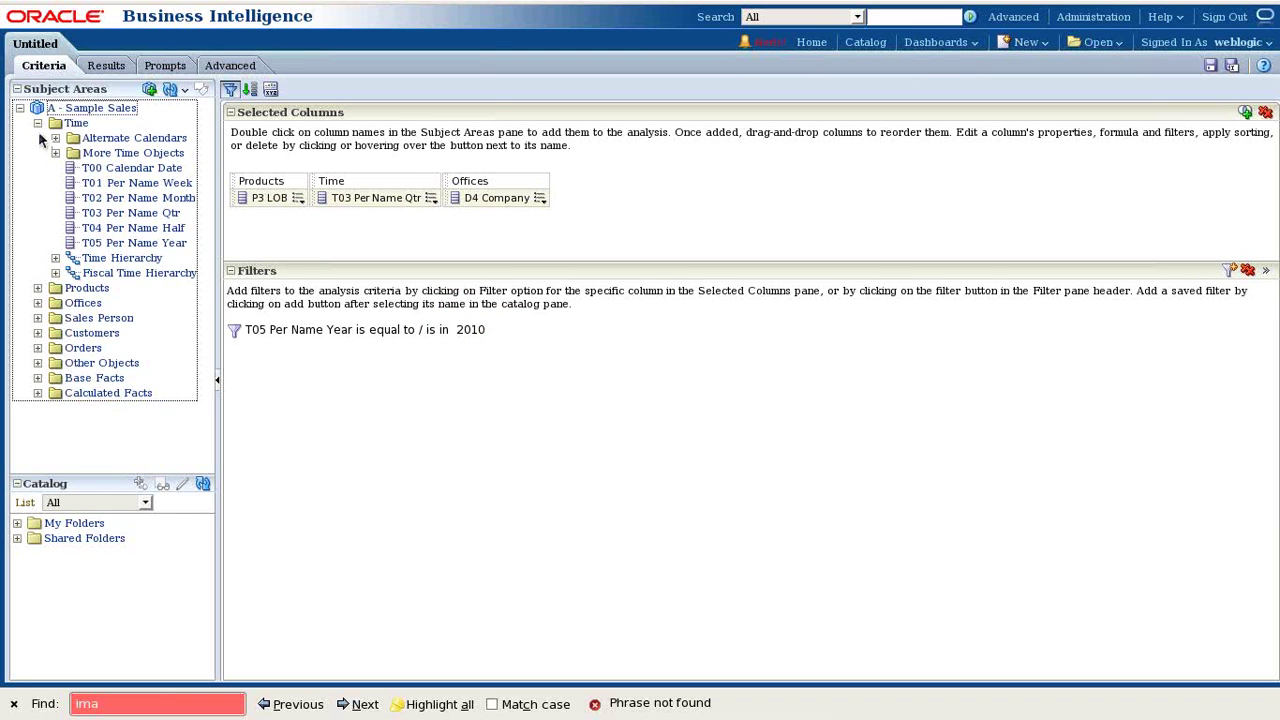
{"action": "left_click", "coordinate": [38, 124]}
Step: Add the 1- Revenue measure from Base Facts after D4 Company and check the analysis results
{"action": "left_click", "coordinate": [38, 228]}
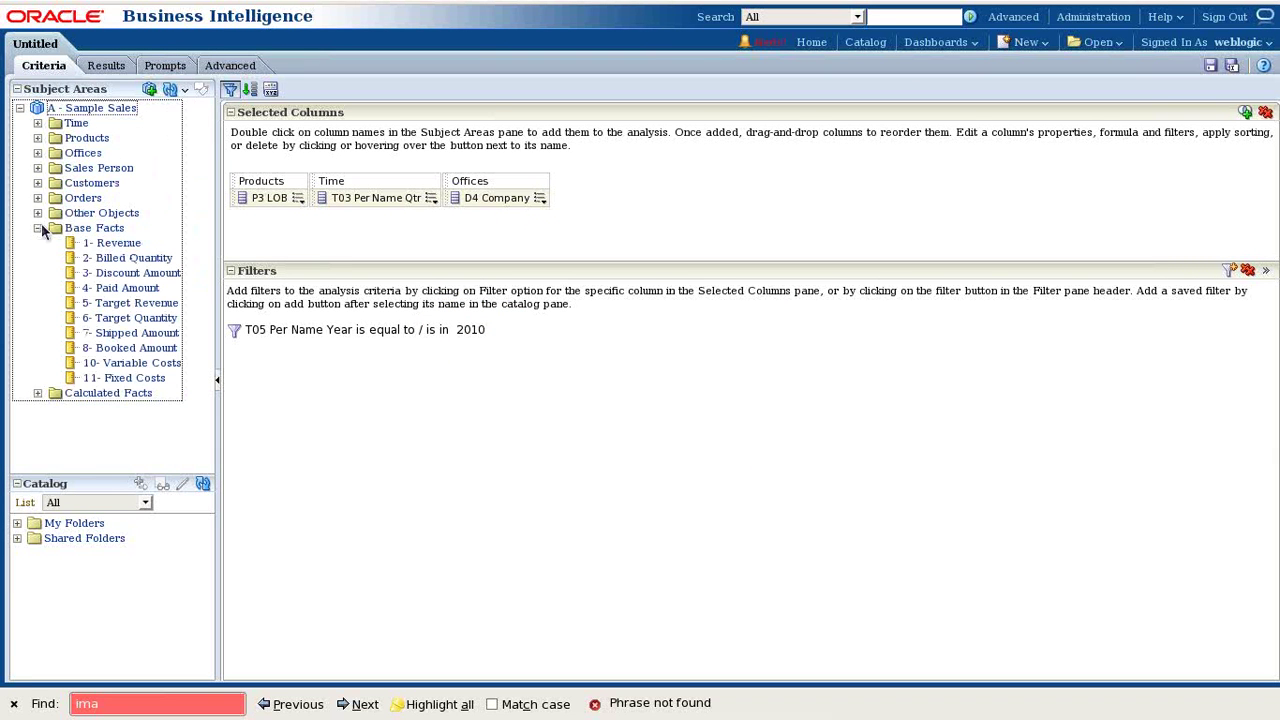
{"action": "left_click_drag", "start_coordinate": [85, 243], "coordinate": [550, 198]}
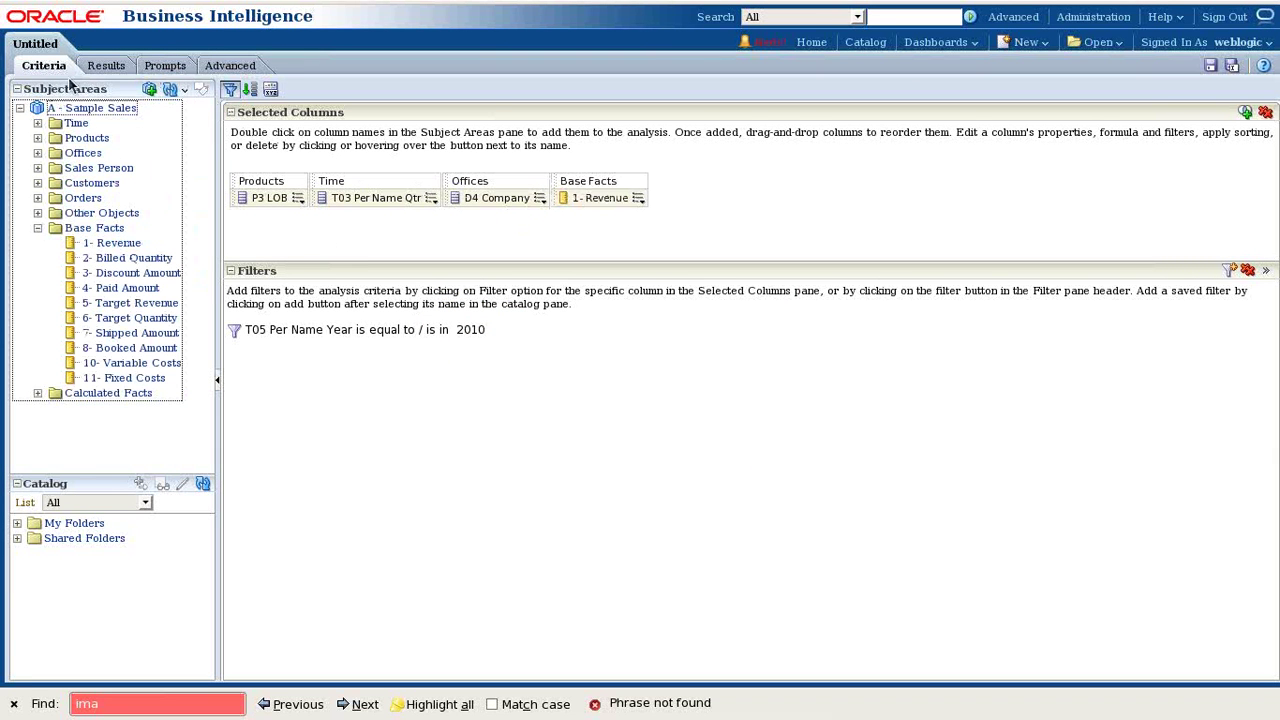
{"action": "left_click", "coordinate": [106, 65]}
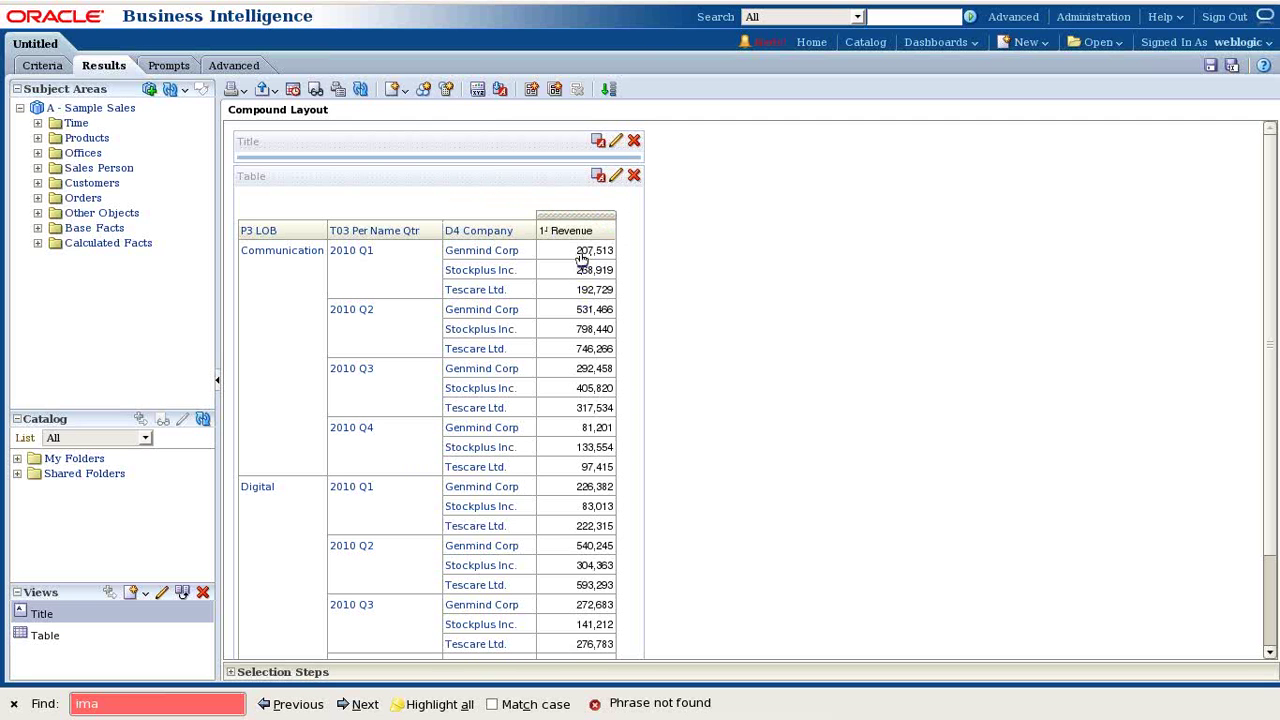
{"action": "left_click", "coordinate": [43, 66]}
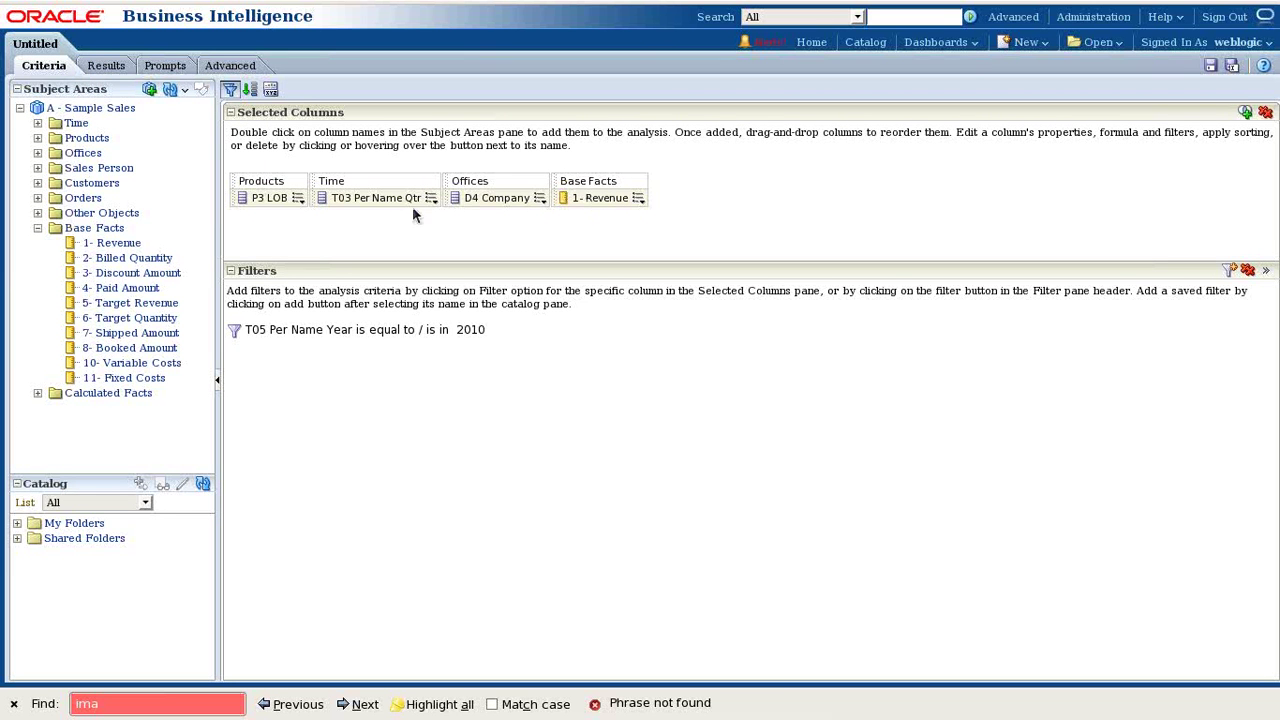
Step: Add three more copies of the 1- Revenue measure to the selected columns
{"action": "left_click_drag", "start_coordinate": [138, 236], "coordinate": [625, 205]}
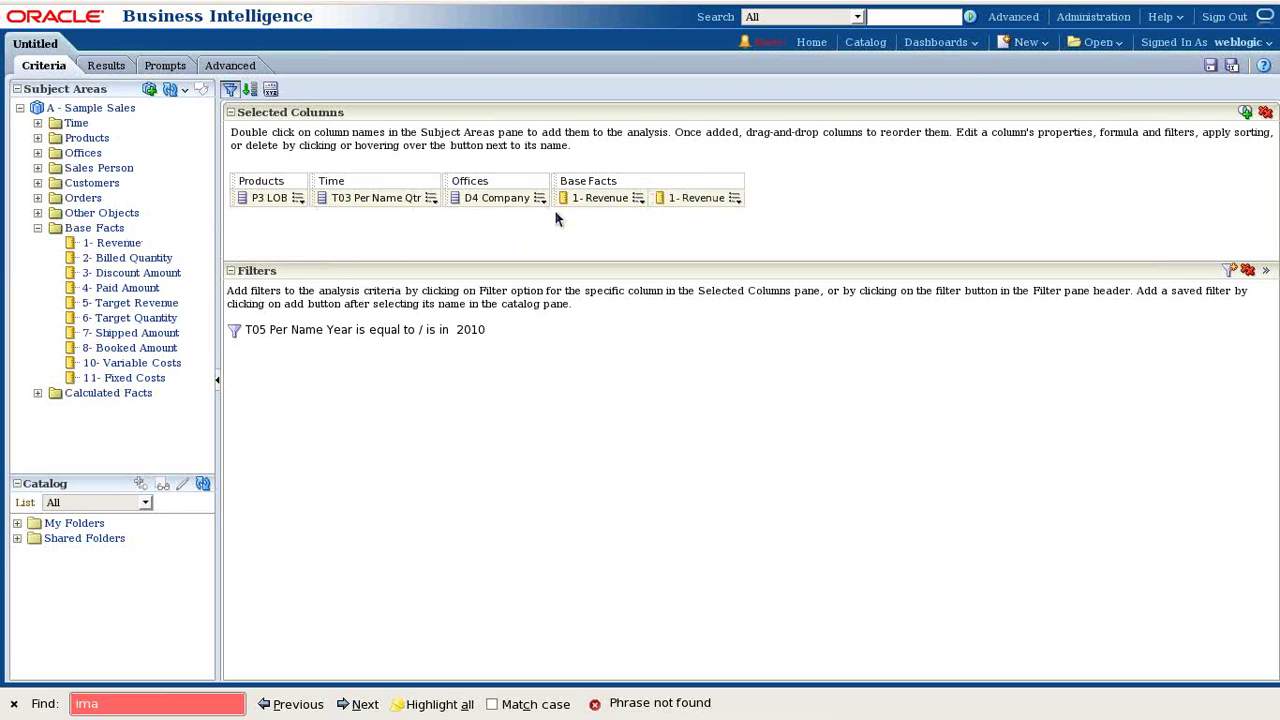
{"action": "left_click_drag", "start_coordinate": [103, 243], "coordinate": [725, 204]}
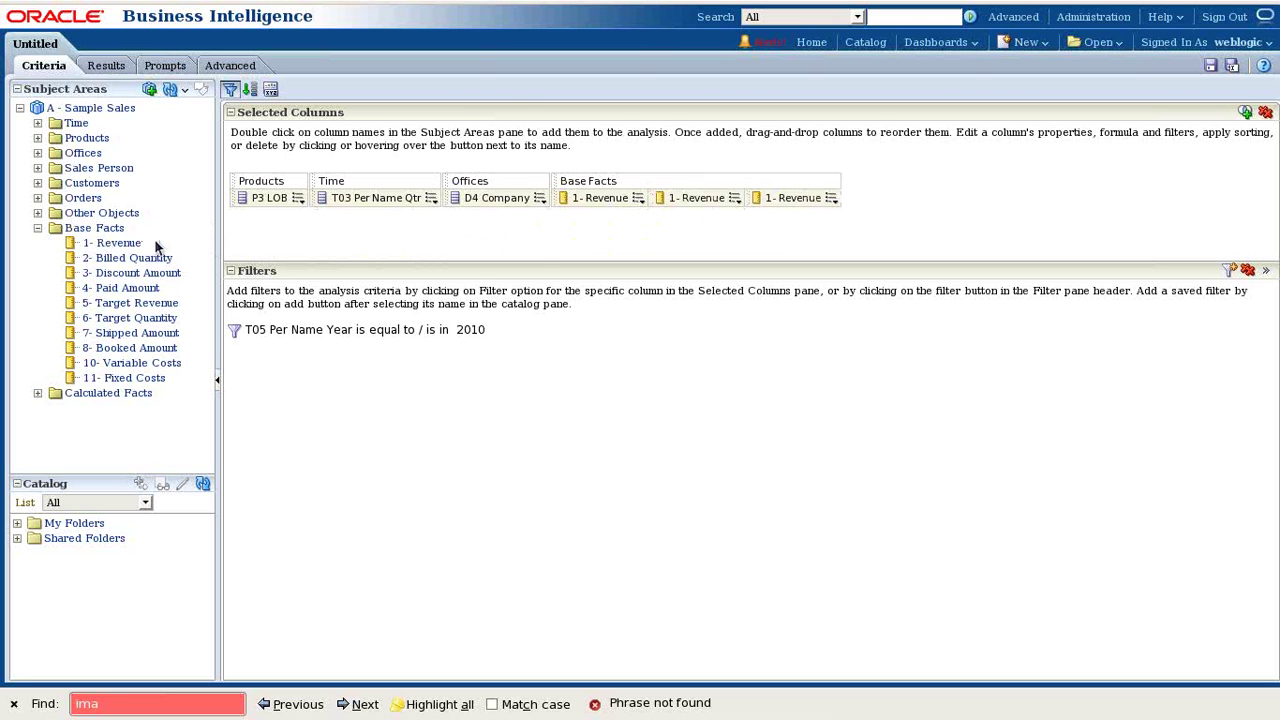
{"action": "left_click_drag", "start_coordinate": [312, 248], "coordinate": [707, 214]}
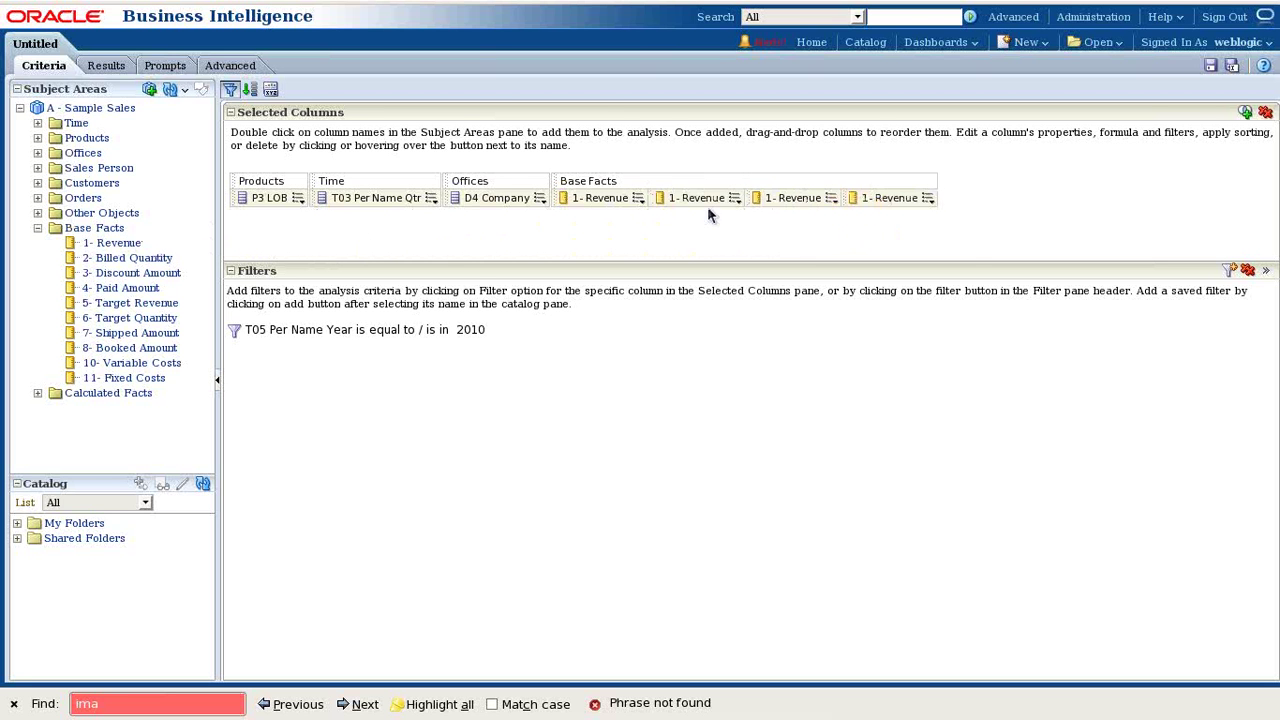
Step: Change the first 1- Revenue column's formula to Ago("Base Facts"."1- Revenue",0)
{"action": "left_click", "coordinate": [634, 203]}
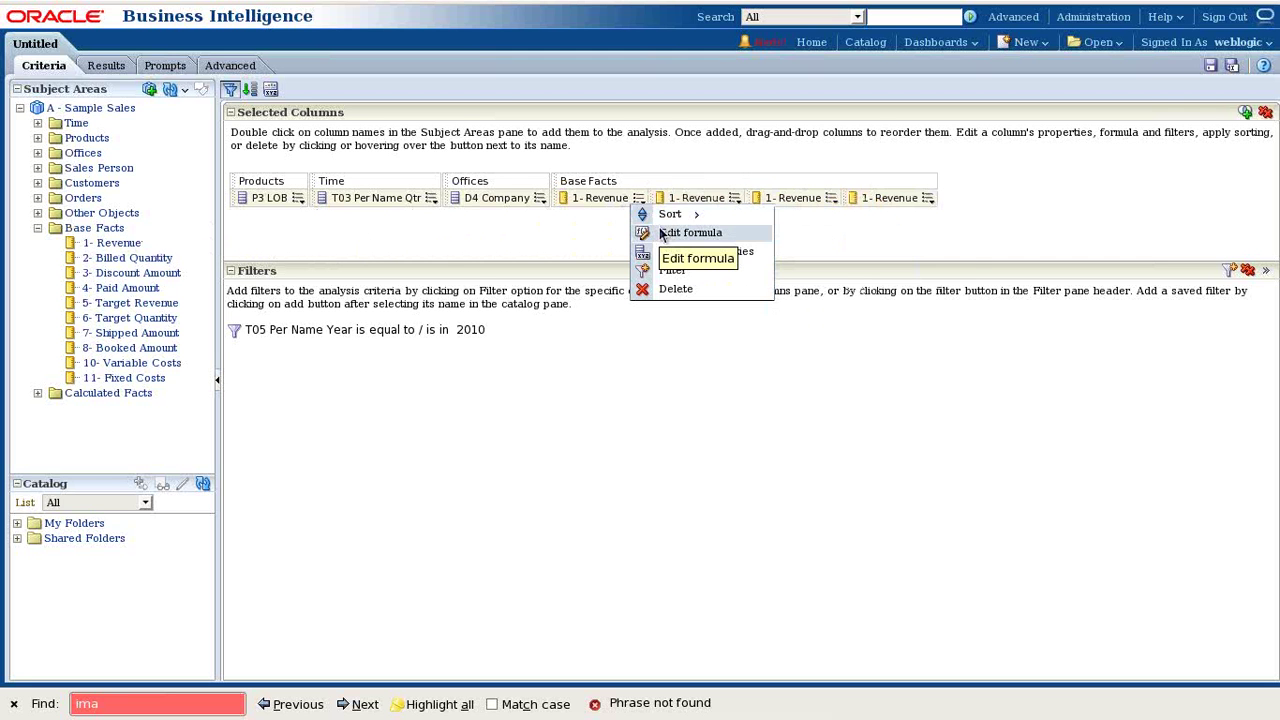
{"action": "left_click", "coordinate": [666, 236]}
{"action": "key", "text": "ctrl+c"}
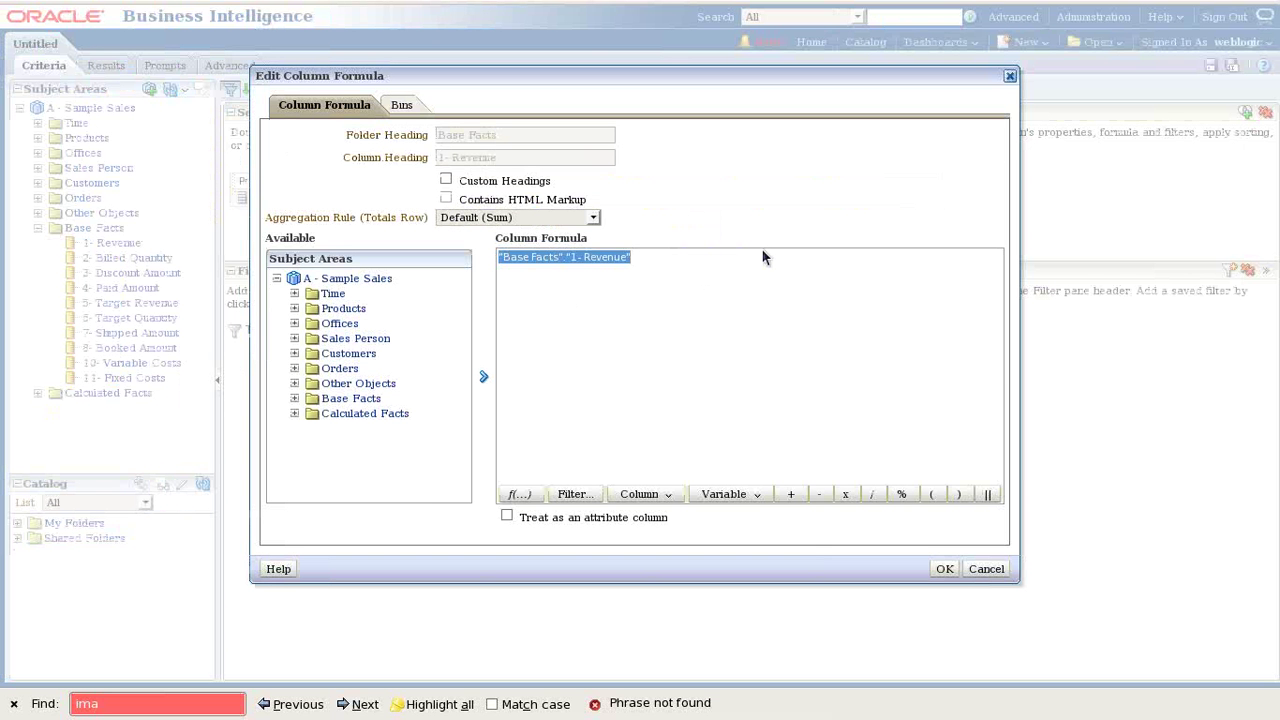
{"action": "key", "text": "Delete"}
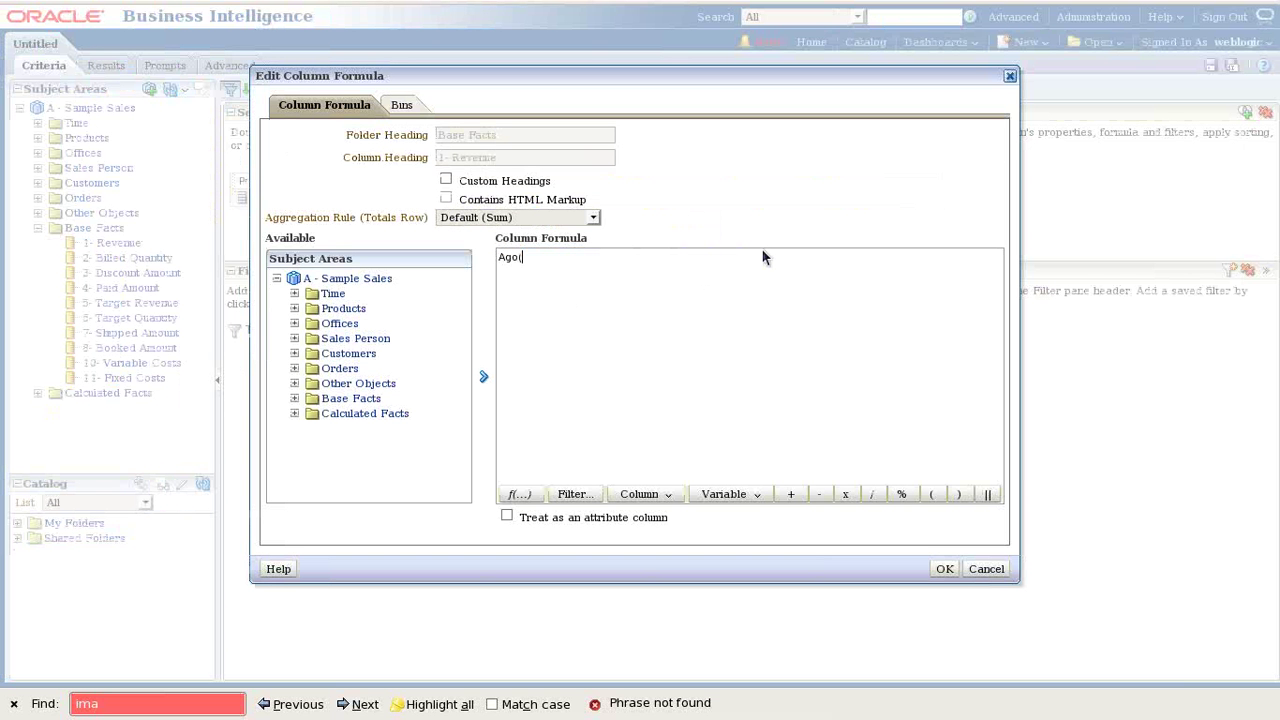
{"action": "type", "text": "Ago("}
{"action": "key", "text": "ctrl+v"}
{"action": "type", "text": ",0;"}
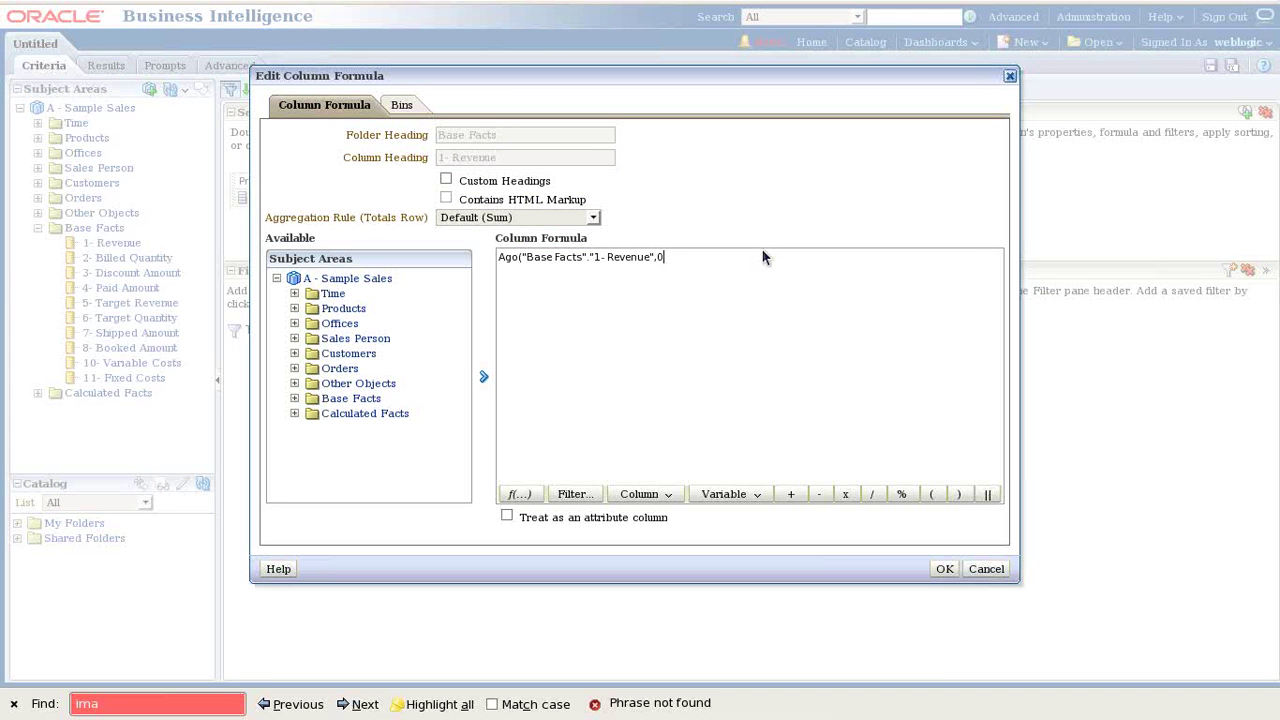
{"action": "key", "text": "BackSpace"}
{"action": "type", "text": ")"}
Step: Enable custom headings for the first revenue column, name it Curr_Qtr_Revenue and apply the changes
{"action": "left_click", "coordinate": [446, 179]}
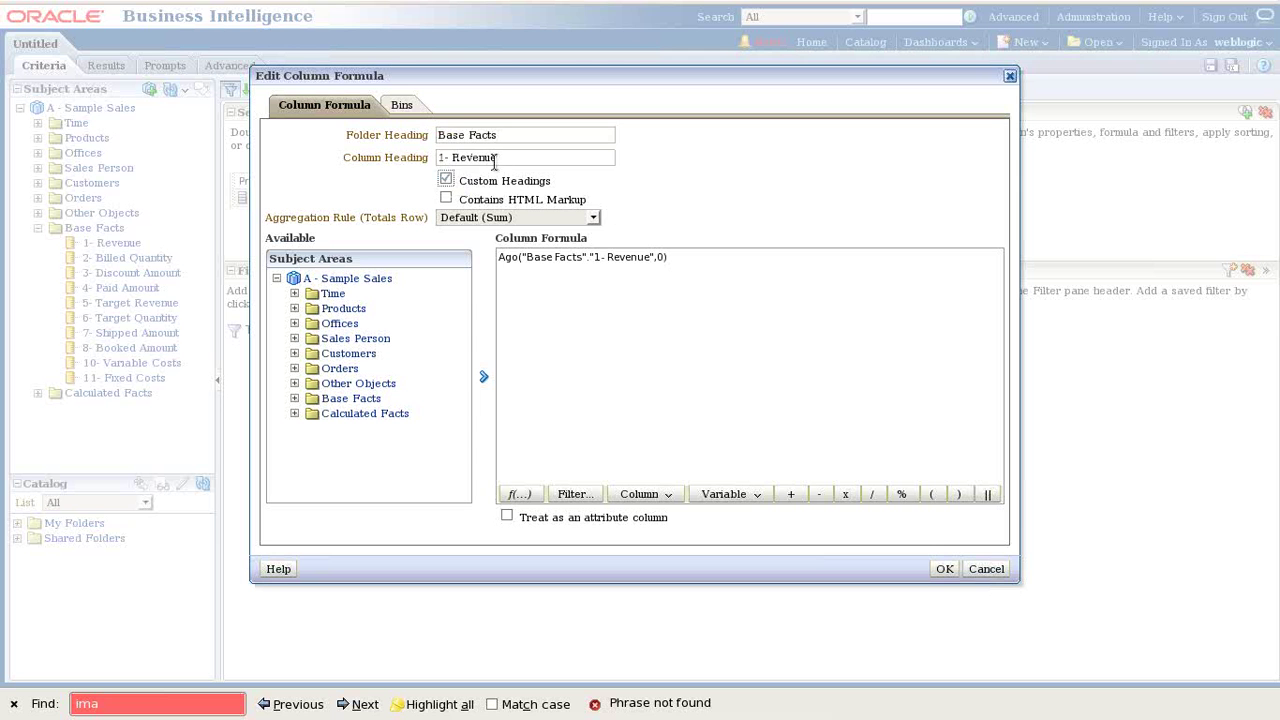
{"action": "left_click_drag", "start_coordinate": [505, 158], "coordinate": [408, 163]}
{"action": "type", "text": "Curr"}
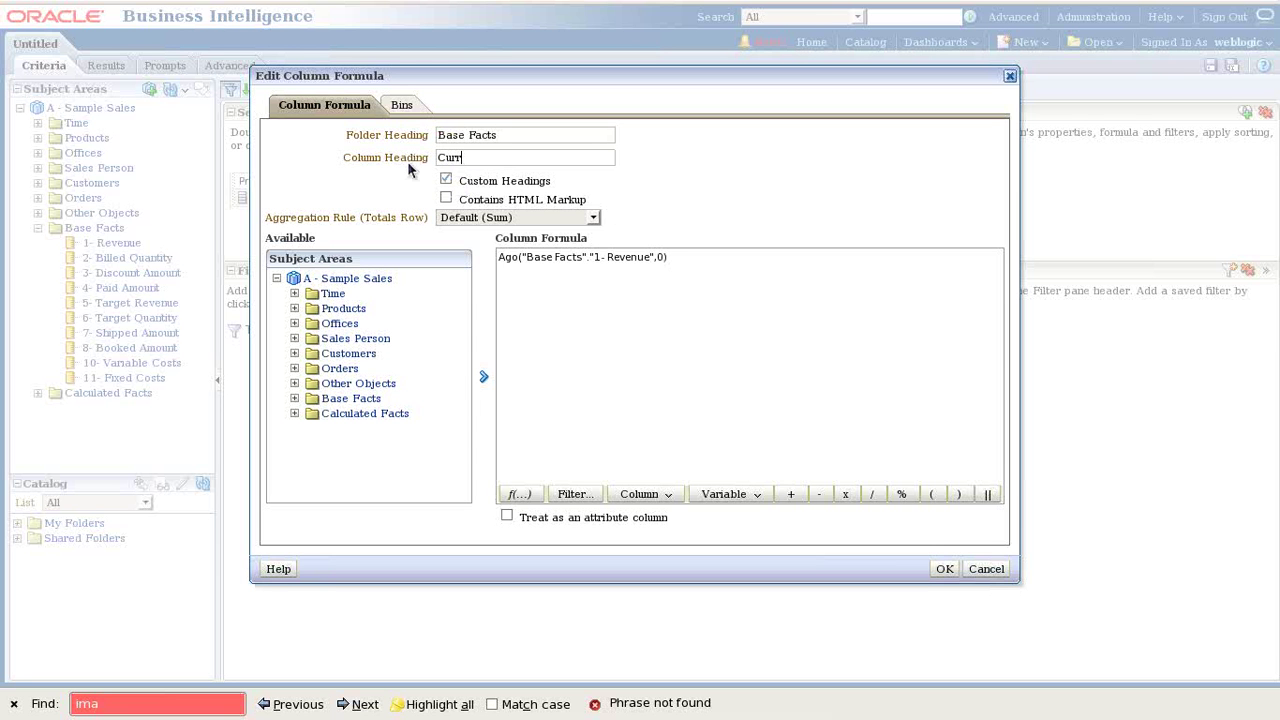
{"action": "type", "text": "_Qtr_Revenue"}
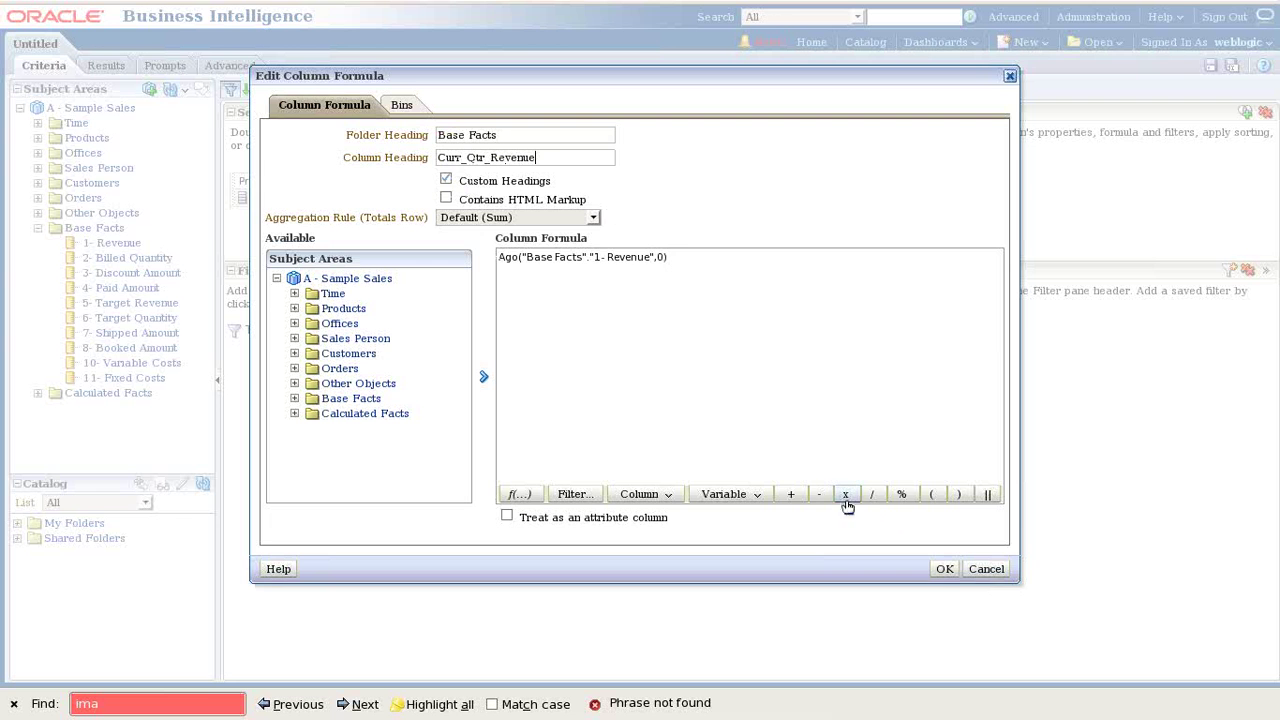
{"action": "left_click", "coordinate": [944, 570]}
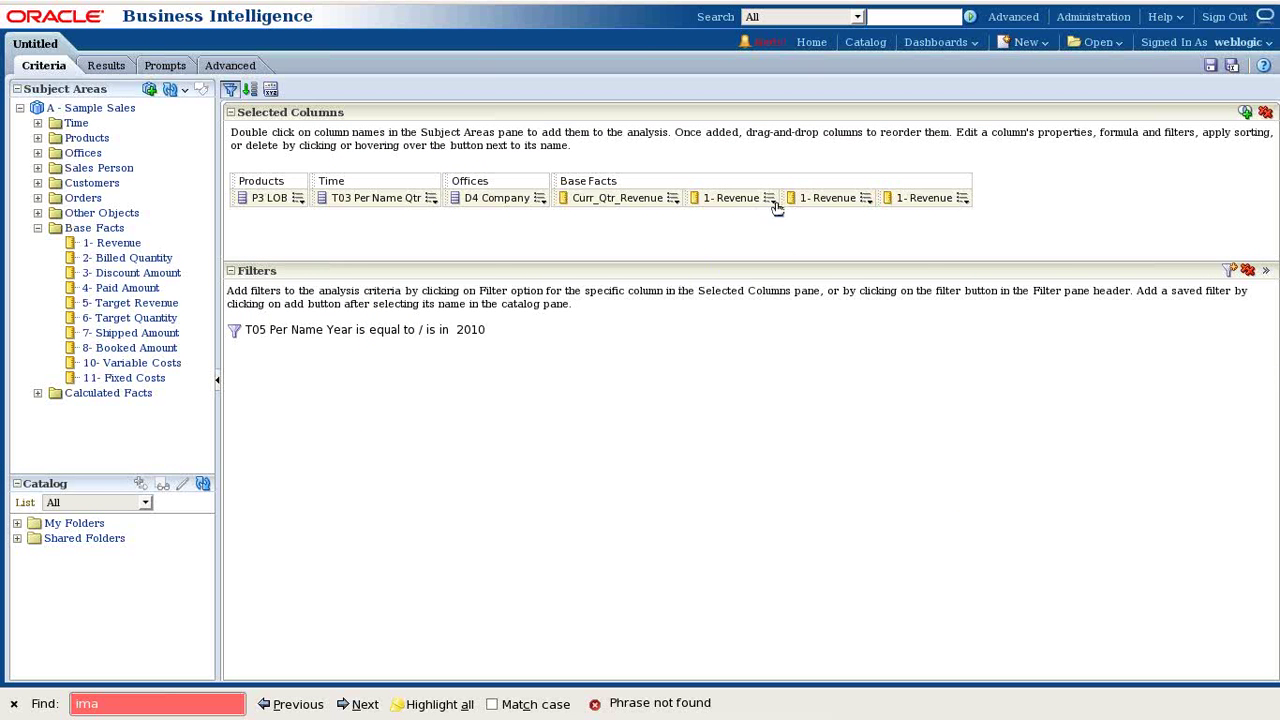
Step: Change the second revenue column's formula to Ago("Base Facts"."1- Revenue",1)
{"action": "left_click", "coordinate": [771, 200]}
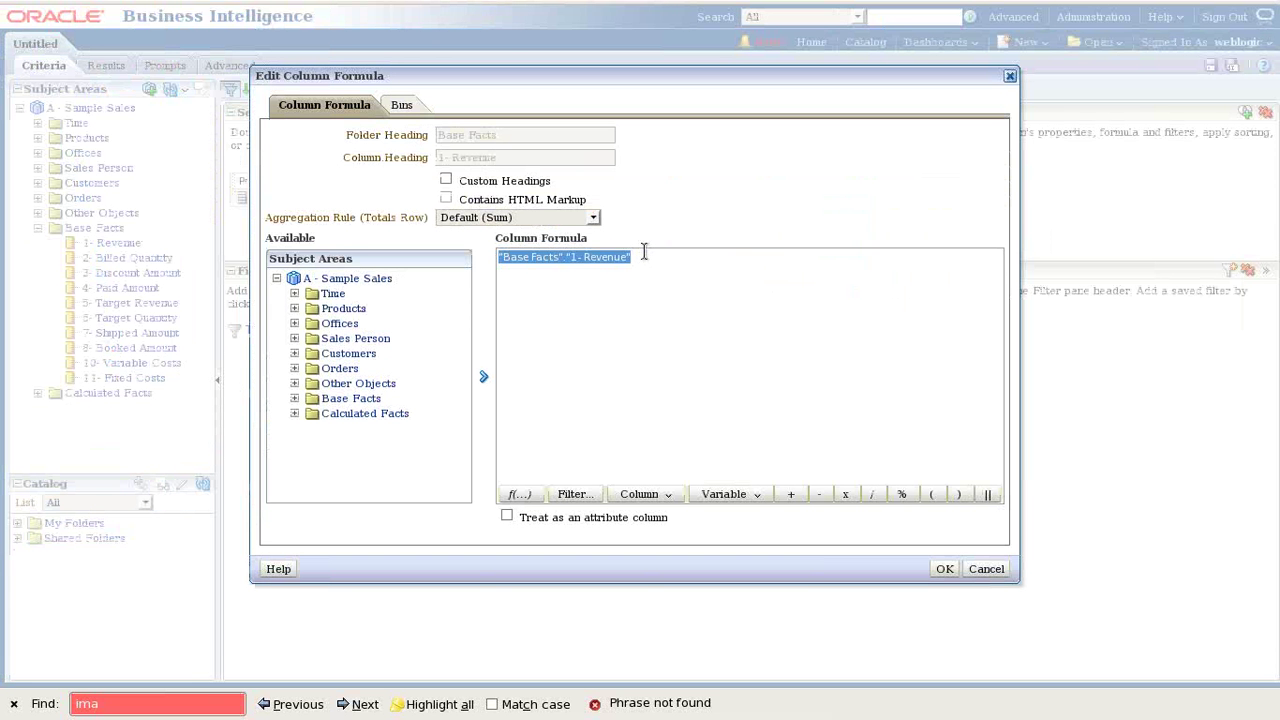
{"action": "left_click", "coordinate": [644, 252]}
{"action": "type", "text": "Ago("}
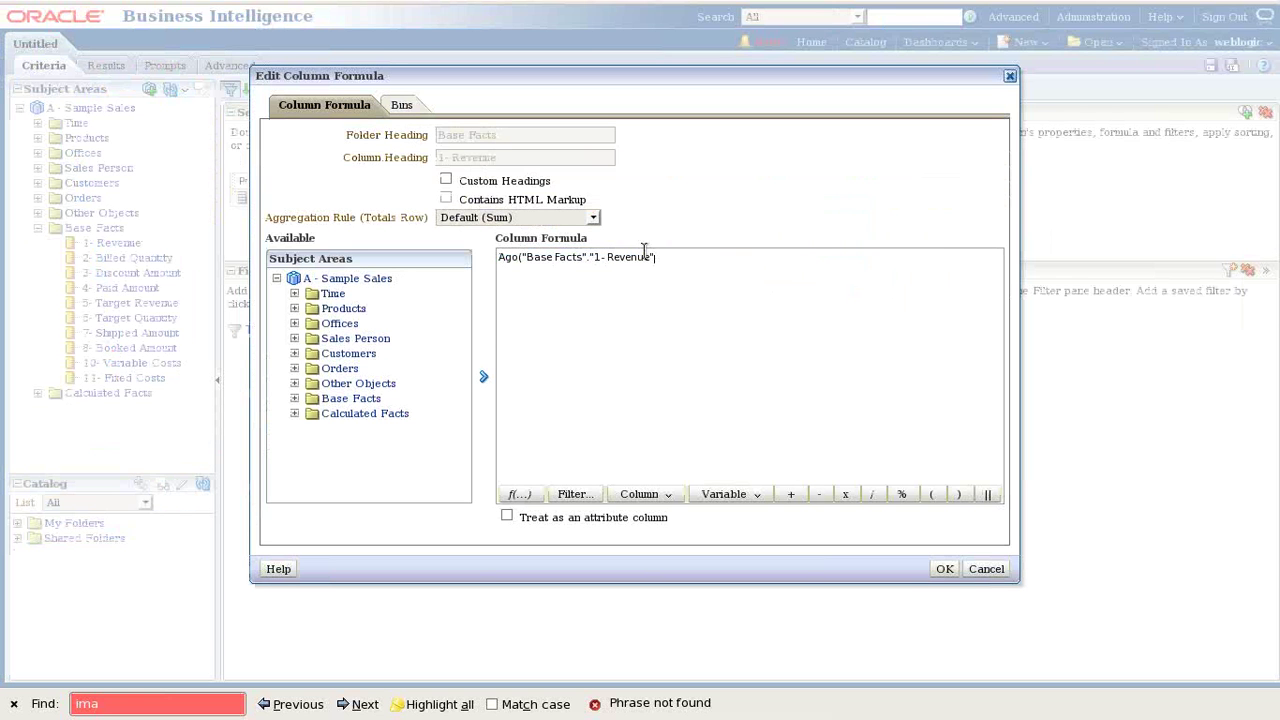
{"action": "type", "text": ",1)"}
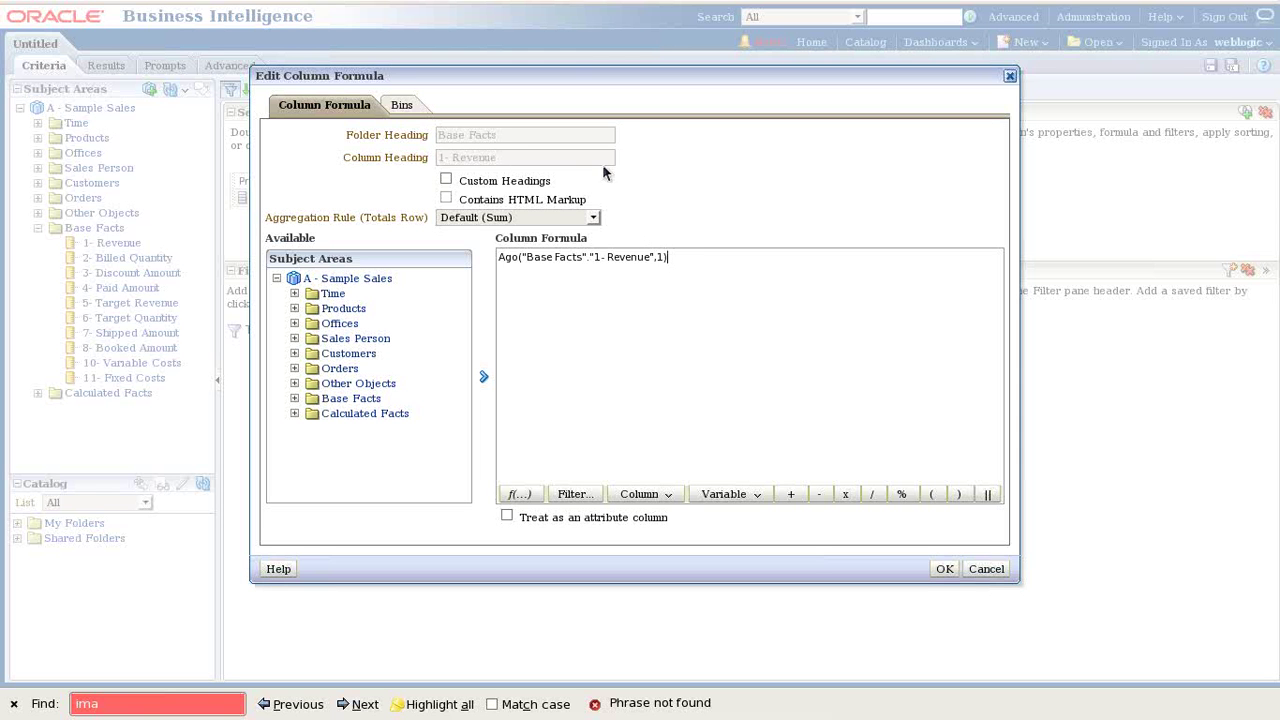
Step: Give the second revenue column the custom heading Curr_Qtr-1, copy its formula for reuse and apply the changes
{"action": "left_click", "coordinate": [445, 180]}
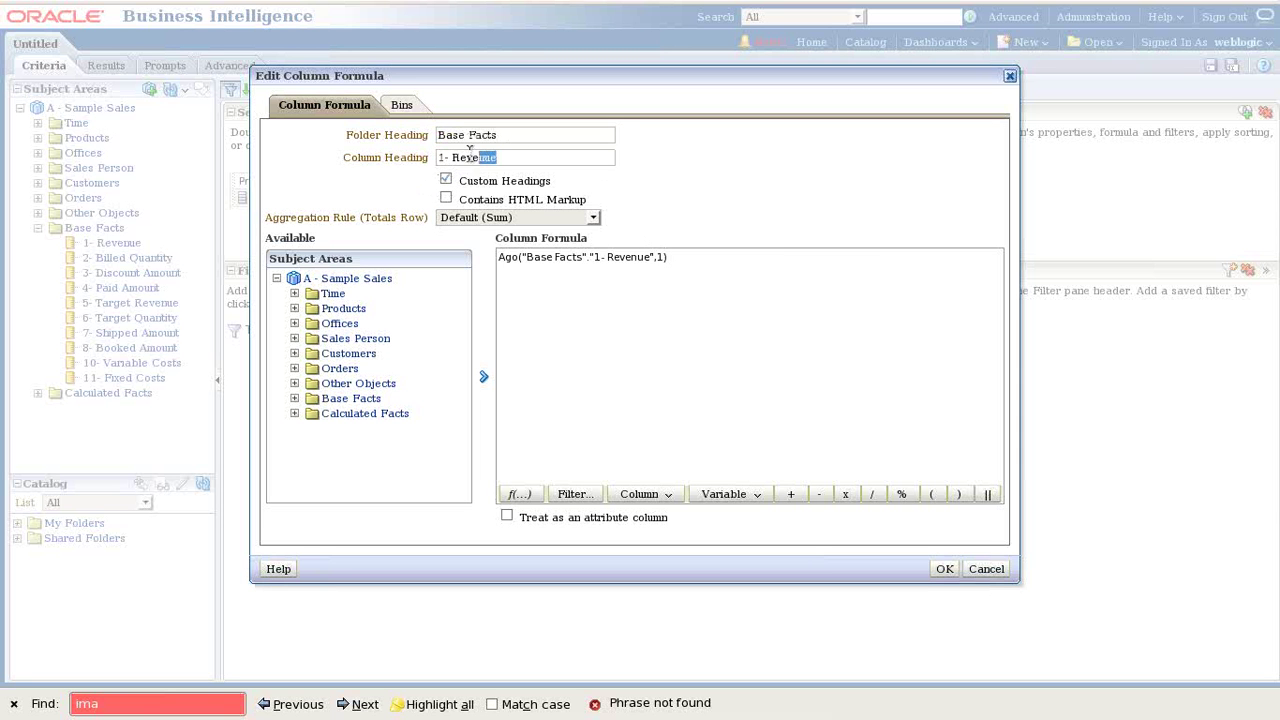
{"action": "left_click_drag", "start_coordinate": [510, 157], "coordinate": [420, 157]}
{"action": "type", "text": "Curr_Qtr-1"}
{"action": "left_click_drag", "start_coordinate": [688, 262], "coordinate": [468, 262]}
{"action": "key", "text": "ctrl+c"}
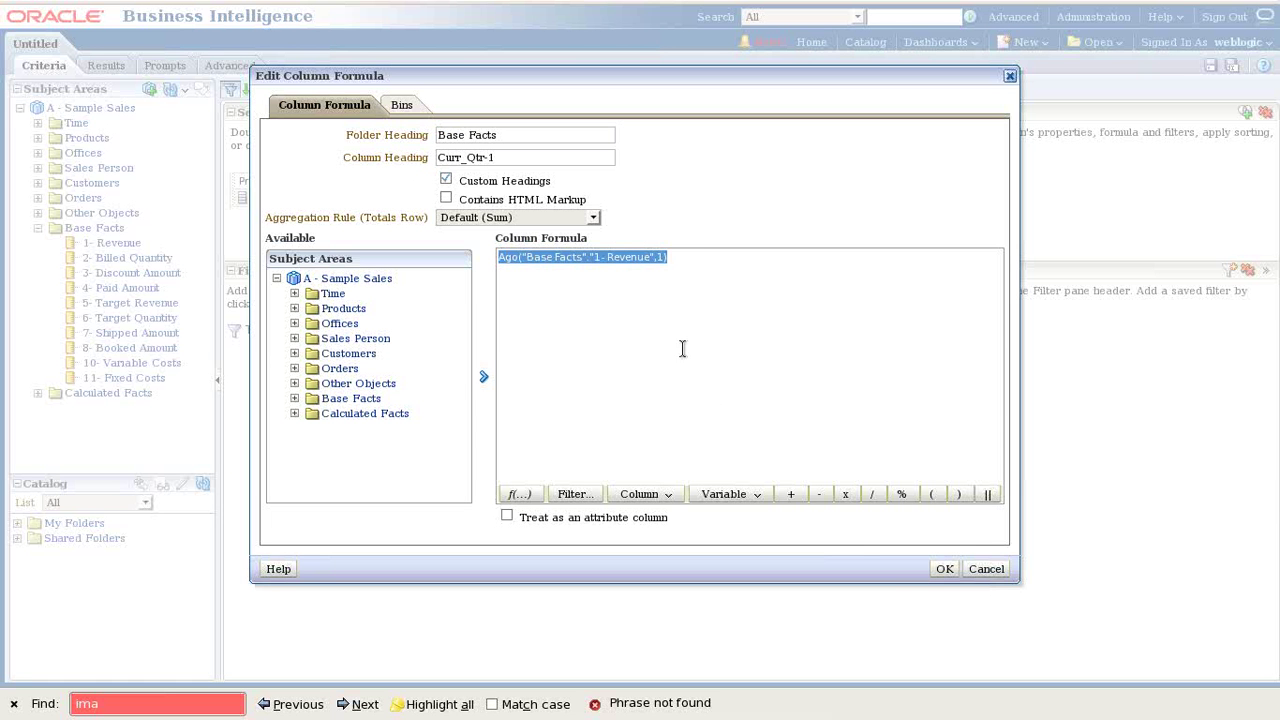
{"action": "left_click", "coordinate": [944, 568]}
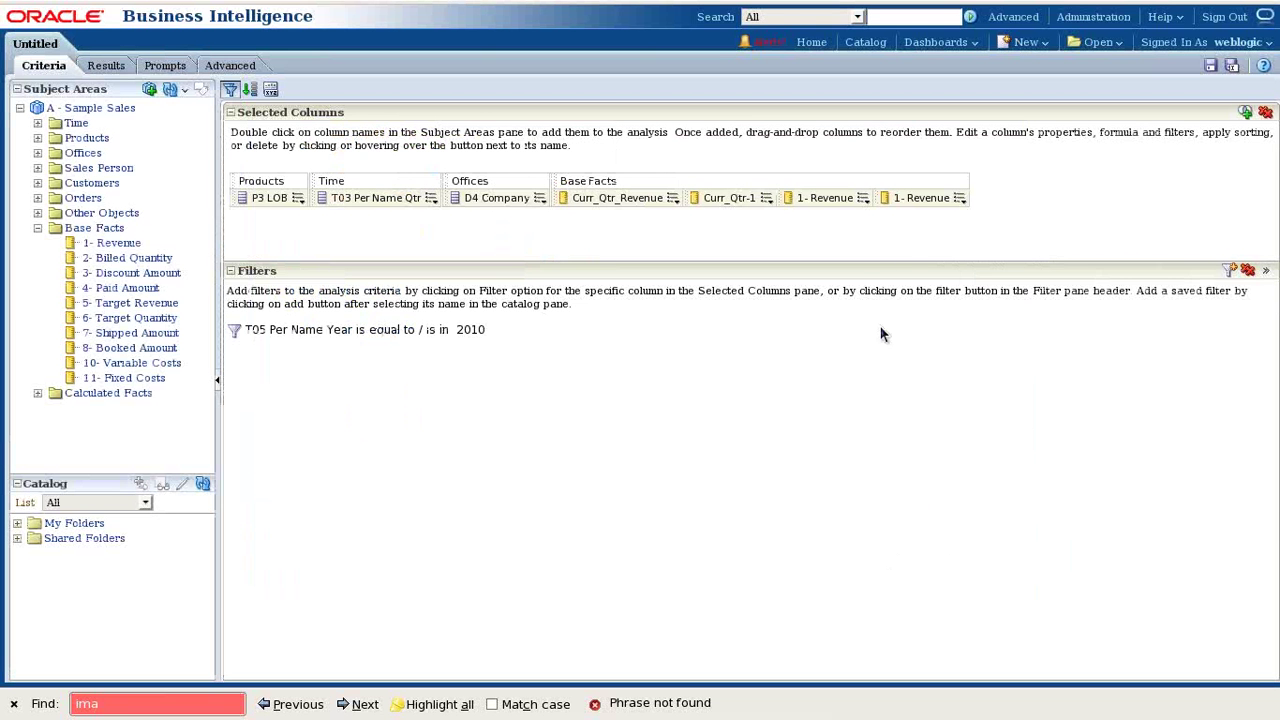
Step: Change the third revenue column's formula to Ago("Base Facts"."1- Revenue",2)
{"action": "left_click", "coordinate": [862, 197]}
{"action": "left_click", "coordinate": [882, 229]}
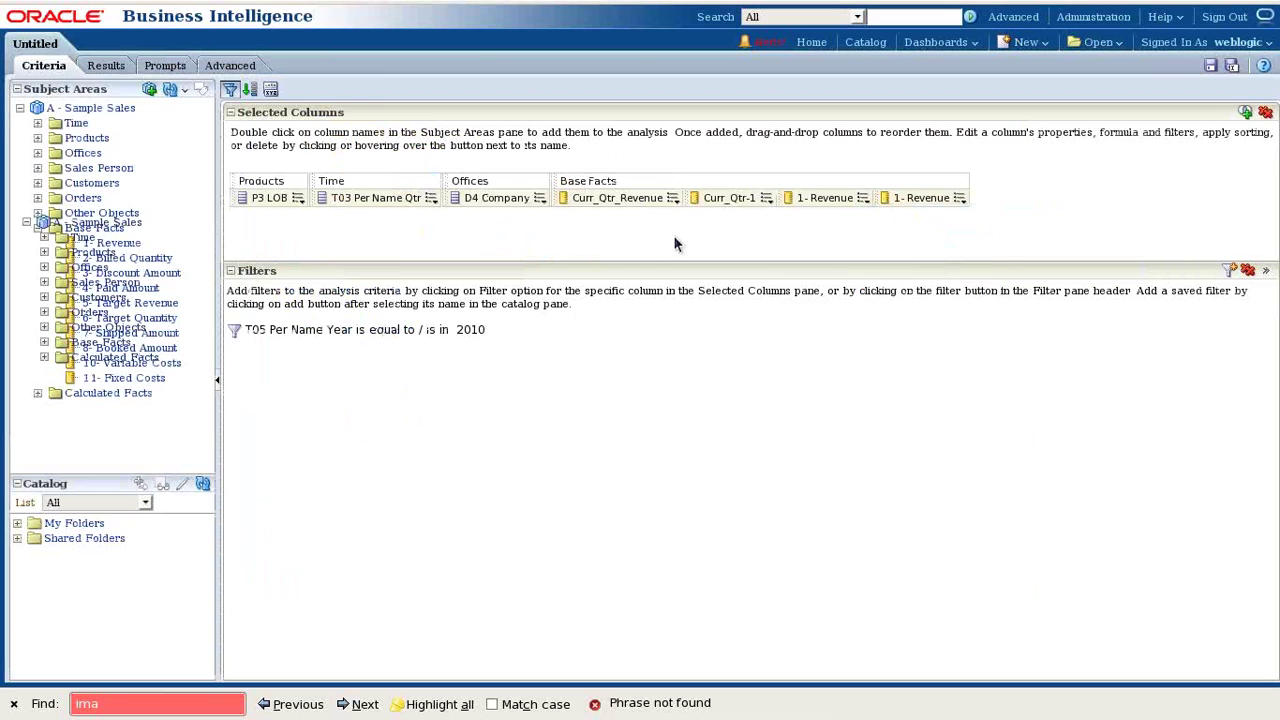
{"action": "key", "text": "ctrl+v"}
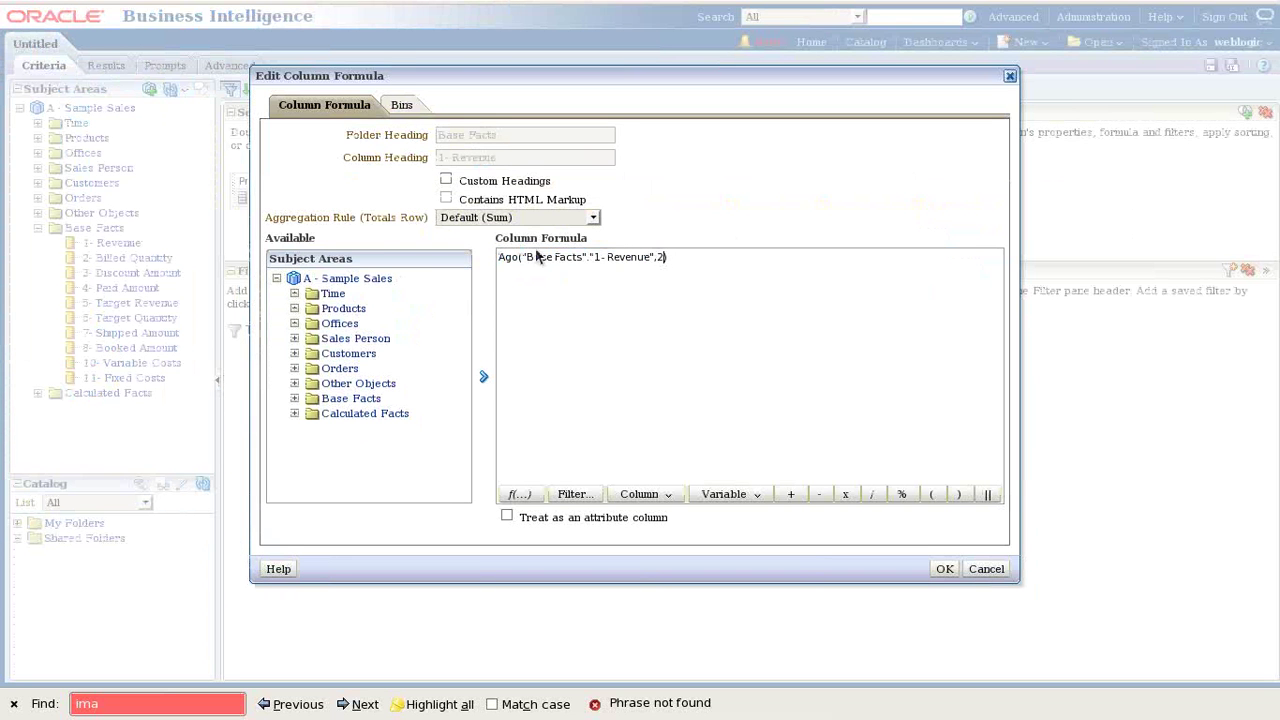
Step: Enable custom headings for the third revenue column, name it Curr_Qtr-2 and apply the changes
{"action": "left_click", "coordinate": [446, 180]}
{"action": "left_click_drag", "start_coordinate": [511, 159], "coordinate": [419, 162]}
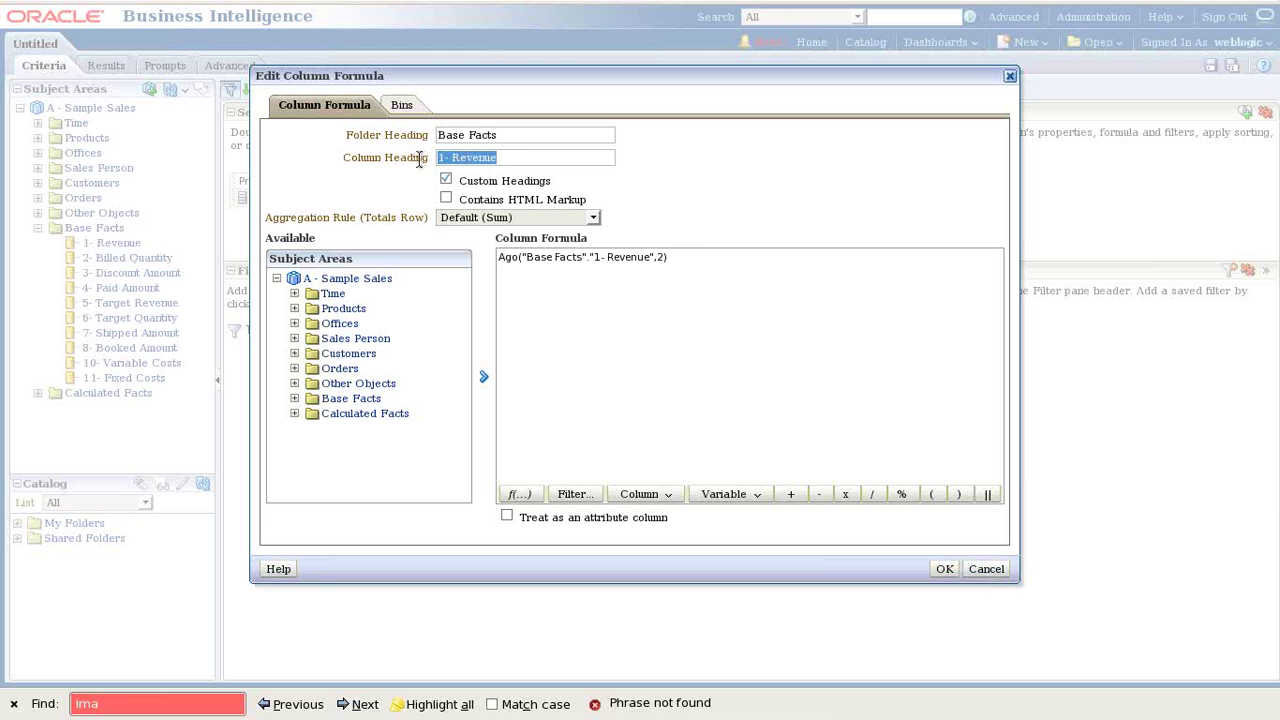
{"action": "type", "text": "Qt"}
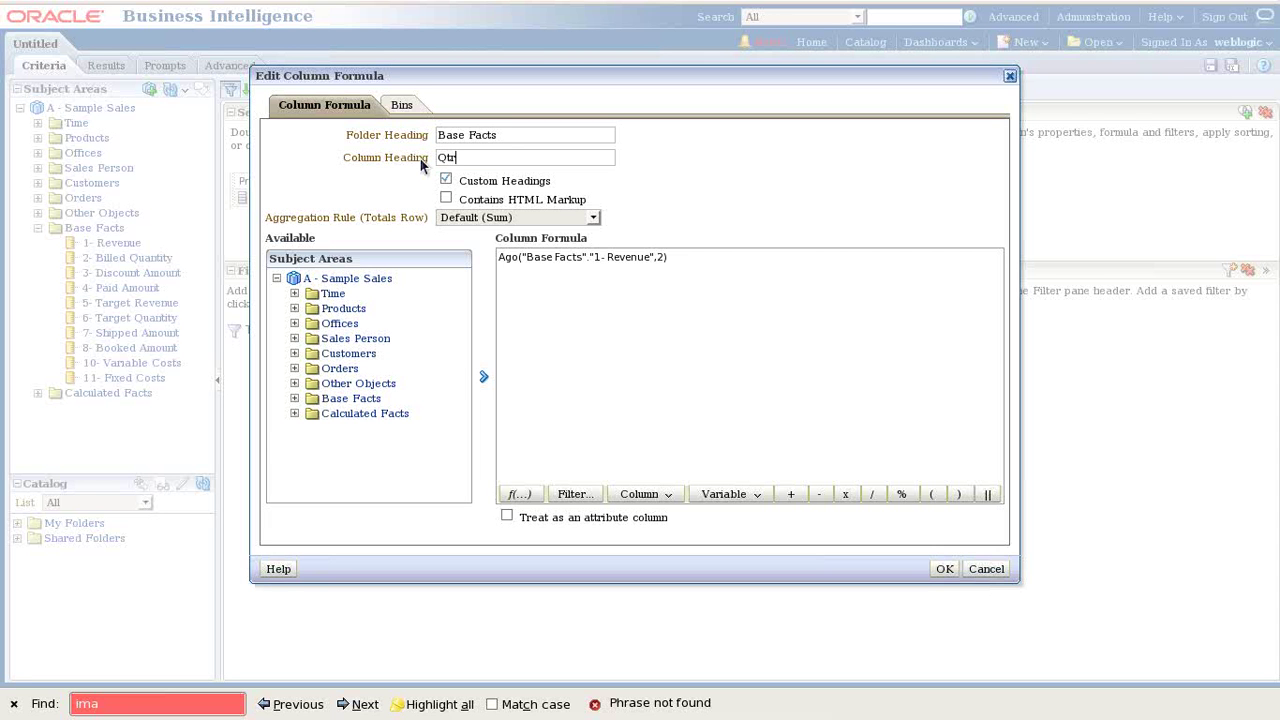
{"action": "type", "text": "r"}
{"action": "key", "text": "Home"}
{"action": "type", "text": "Curr_"}
{"action": "key", "text": "End"}
{"action": "type", "text": "-2"}
{"action": "left_click", "coordinate": [946, 570]}
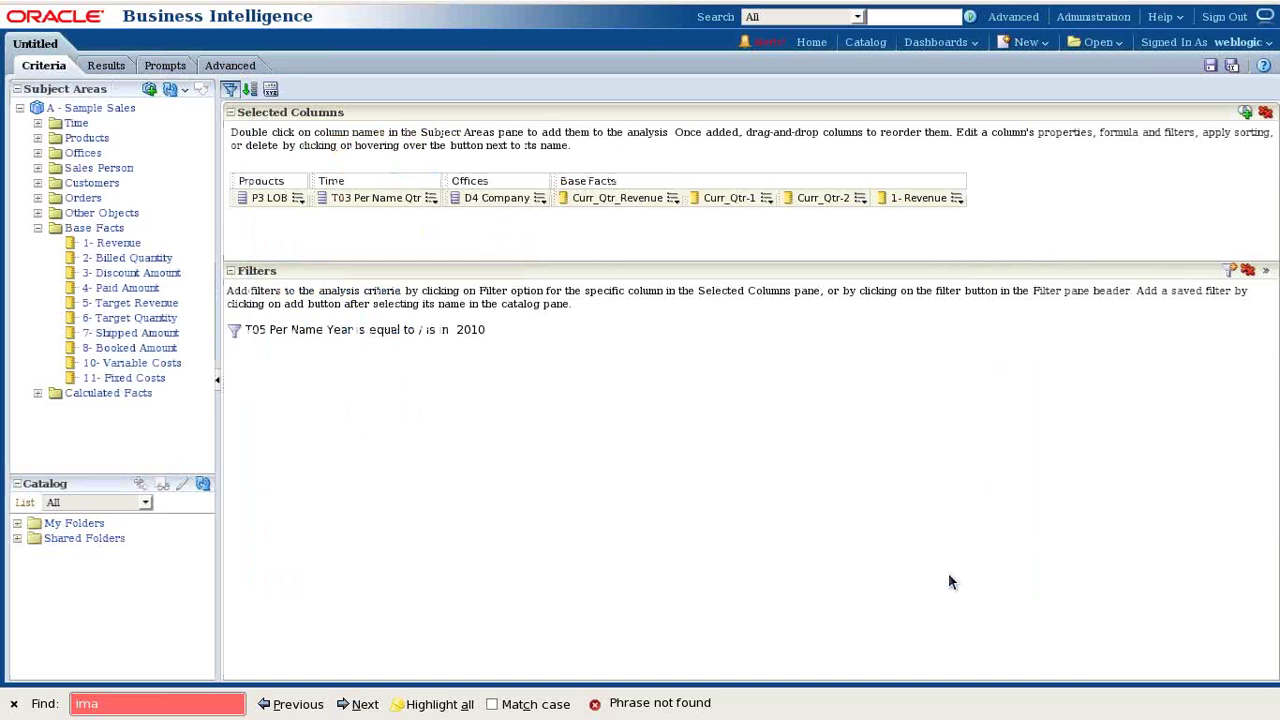
Step: Change the remaining 1- Revenue column's formula to Ago("Base Facts"."1- Revenue",3)
{"action": "left_click", "coordinate": [955, 198]}
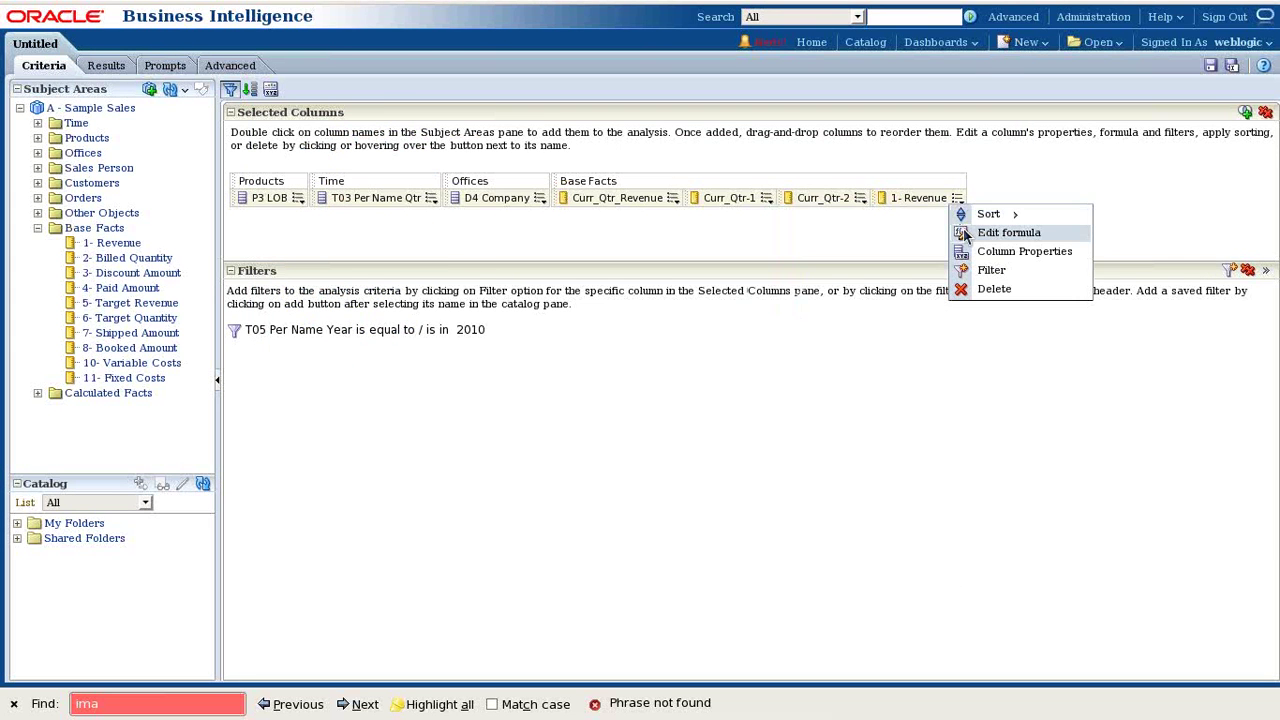
{"action": "left_click", "coordinate": [1012, 229]}
{"action": "key", "text": "ctrl+v"}
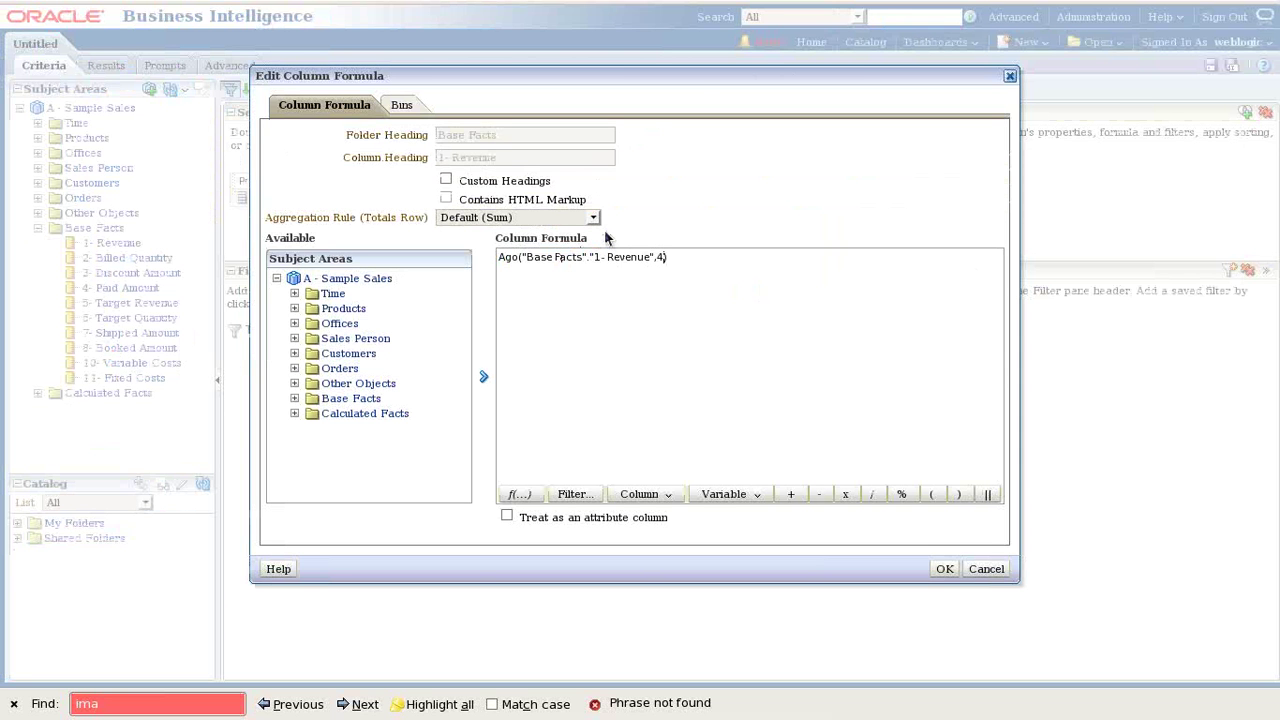
{"action": "type", "text": "3"}
Step: Give the fourth revenue column the custom heading Curr_Qtr-3 and apply the changes
{"action": "left_click", "coordinate": [458, 180]}
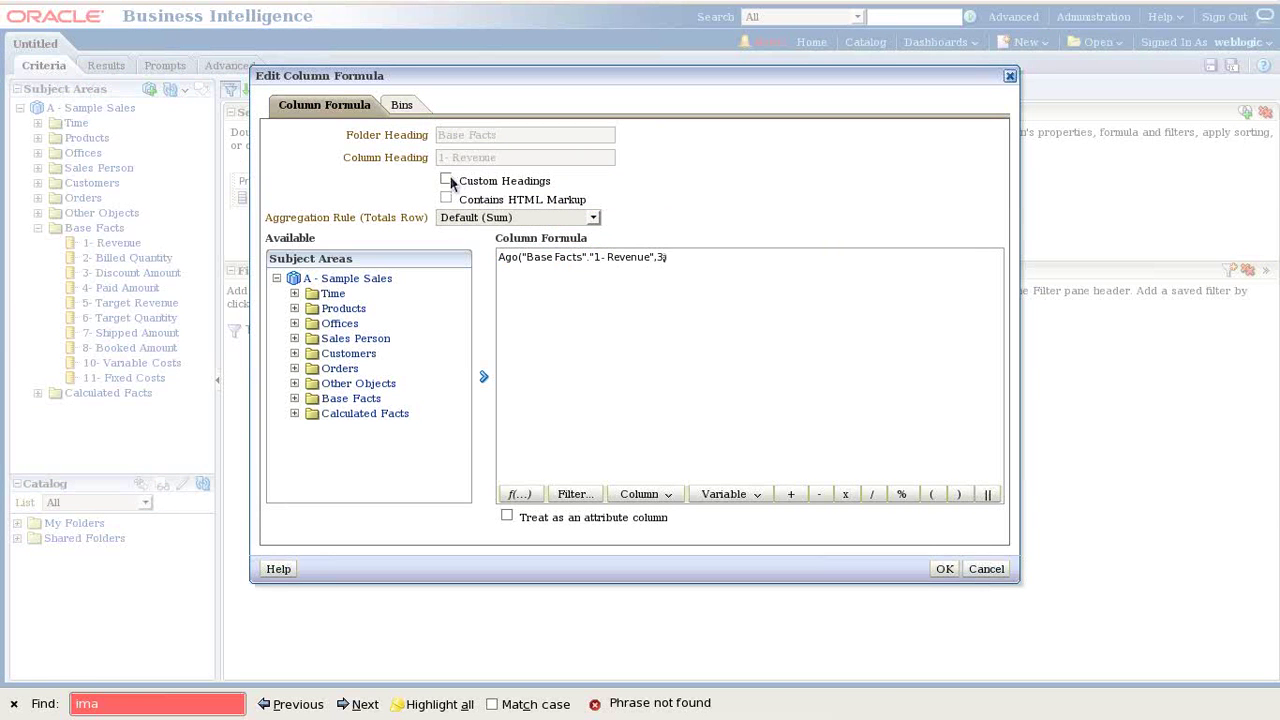
{"action": "key", "text": "shift+Tab"}
{"action": "type", "text": "Cur"}
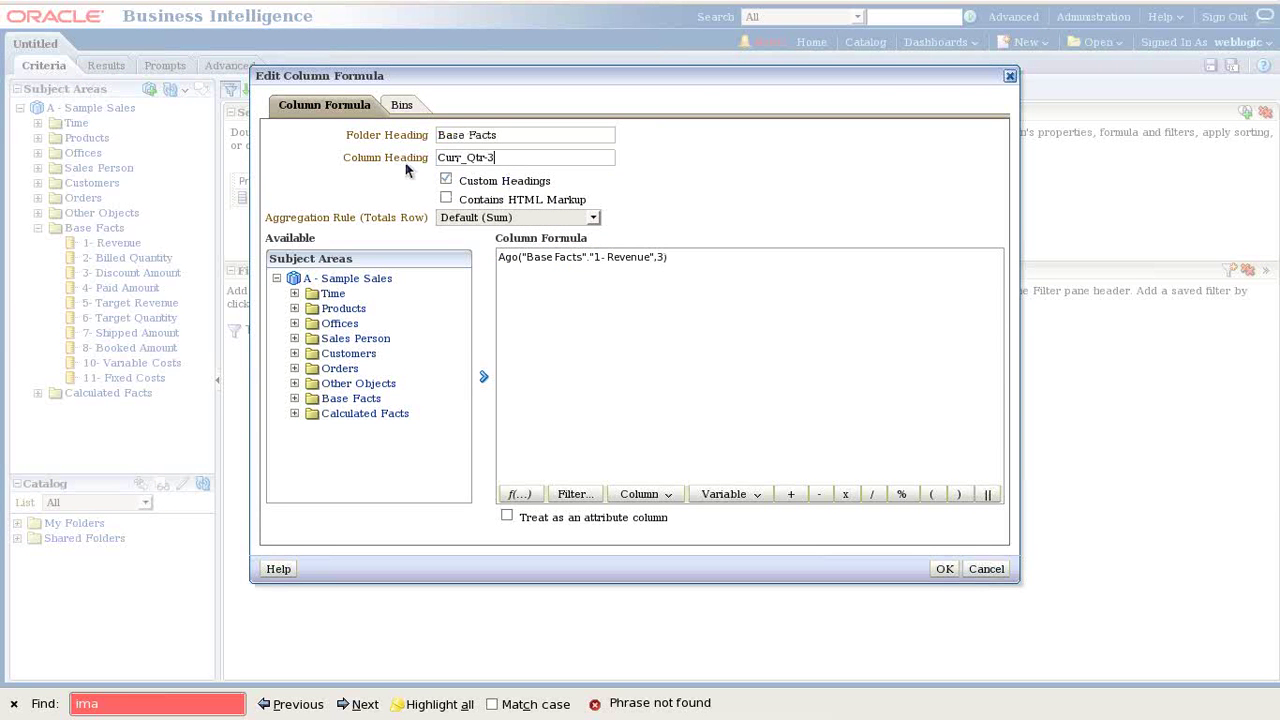
{"action": "left_click", "coordinate": [944, 568]}
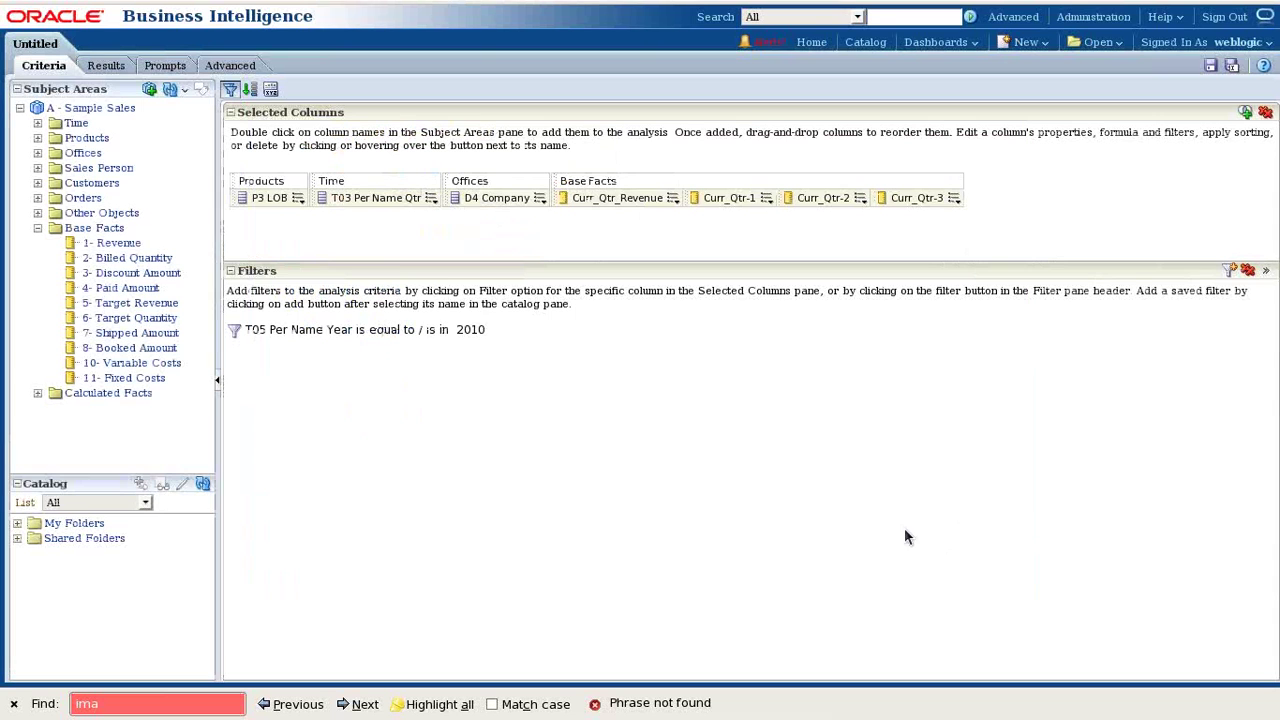
Step: In the results table's layout, include Curr_Qtr-1, Curr_Qtr-2 and Curr_Qtr-3 as measures and exclude T03 Per Name Qtr
{"action": "left_click", "coordinate": [98, 67]}
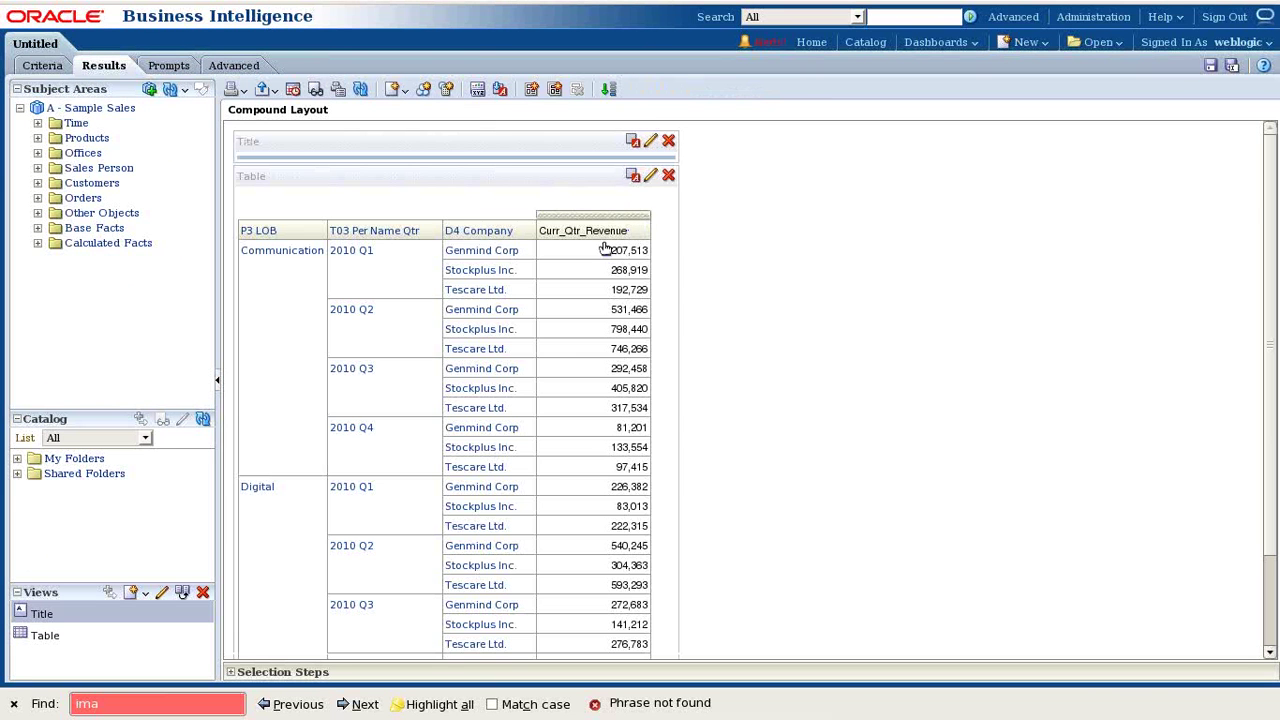
{"action": "left_click", "coordinate": [650, 176]}
{"action": "scroll", "coordinate": [700, 440], "scroll_direction": "down", "scroll_amount": 1}
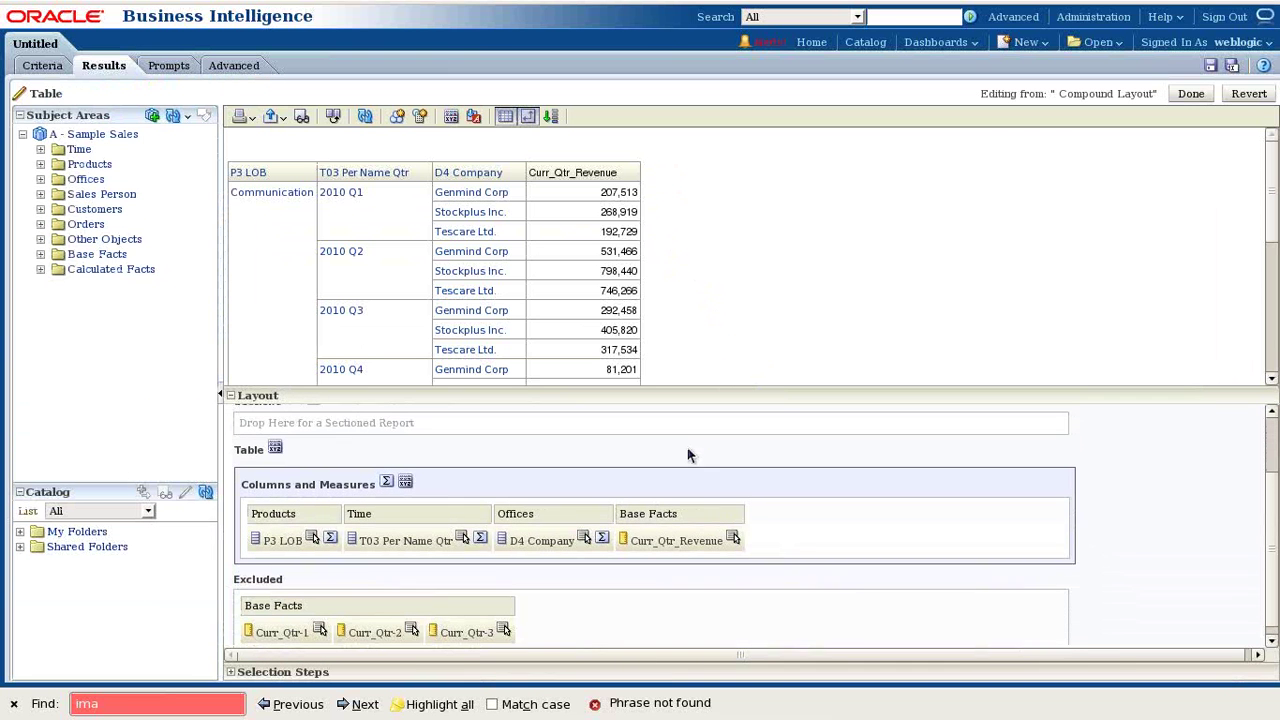
{"action": "left_click_drag", "start_coordinate": [284, 625], "coordinate": [634, 547]}
{"action": "left_click_drag", "start_coordinate": [325, 628], "coordinate": [830, 540]}
{"action": "left_click_drag", "start_coordinate": [316, 634], "coordinate": [972, 533]}
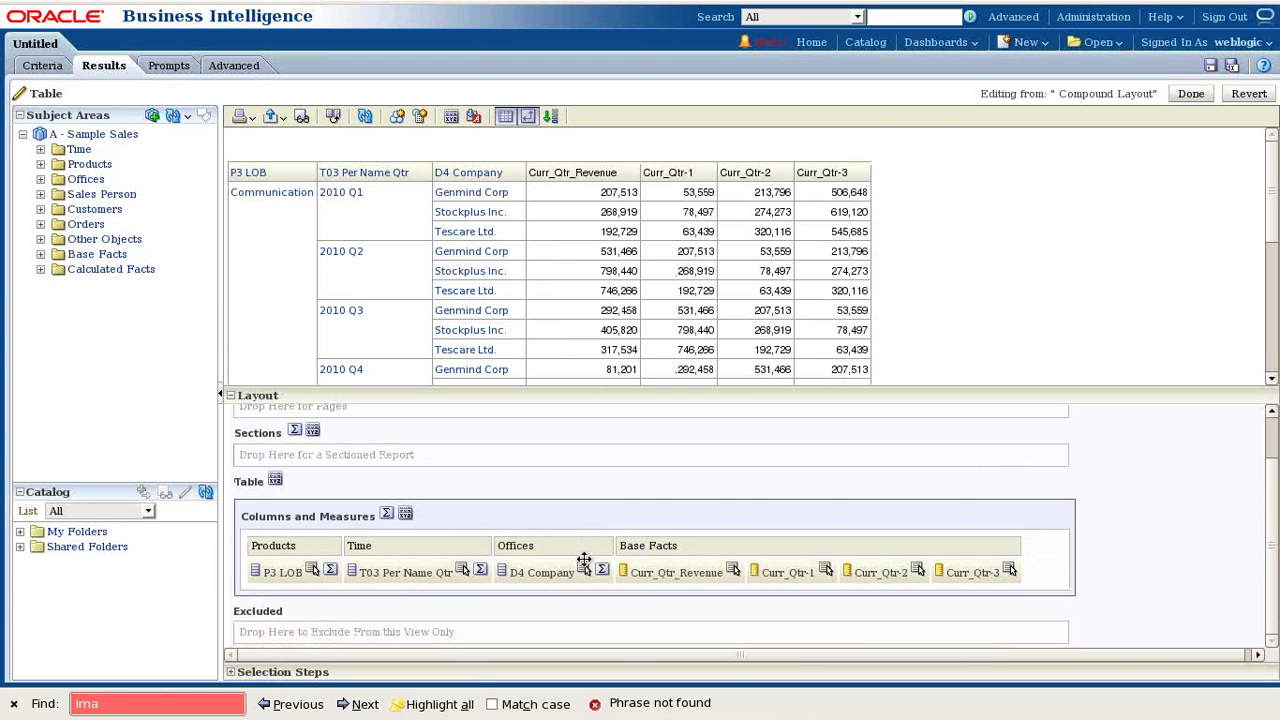
{"action": "left_click_drag", "start_coordinate": [355, 575], "coordinate": [372, 633]}
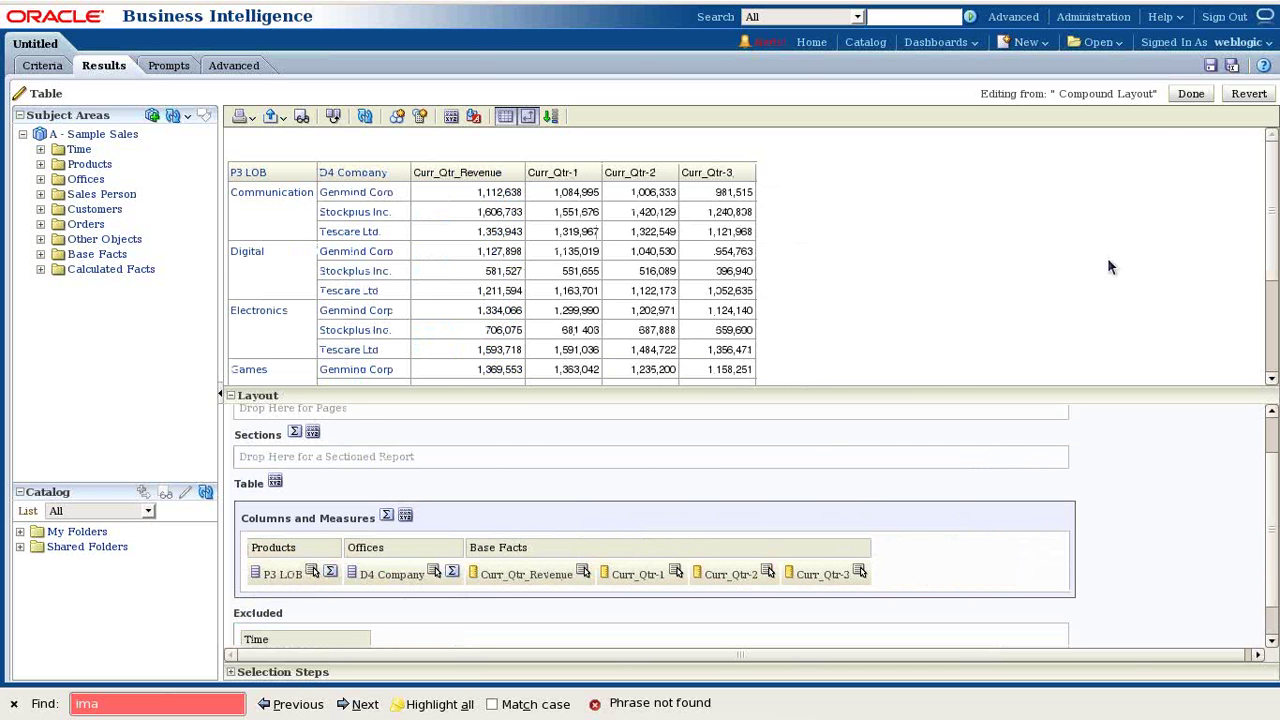
{"action": "left_click", "coordinate": [1182, 94]}
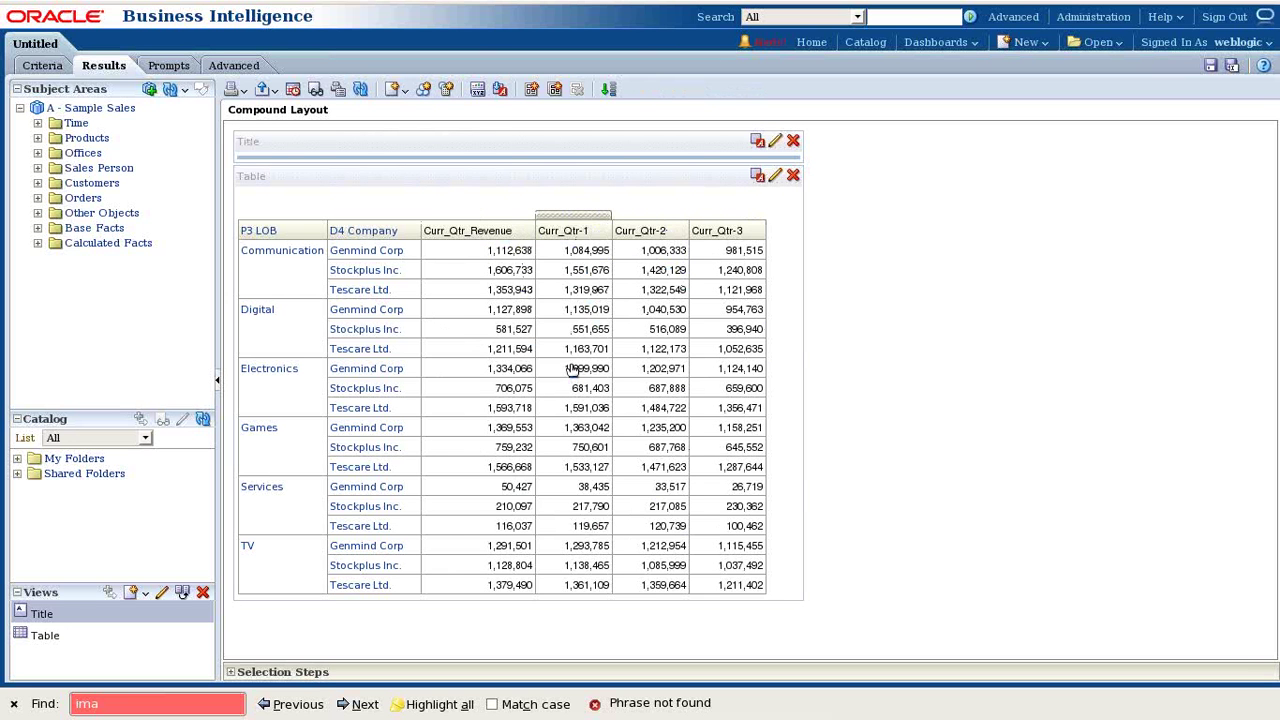
Step: Add a pivot table view to the compound layout and remove the plain table view from it
{"action": "left_click", "coordinate": [394, 90]}
{"action": "left_click", "coordinate": [440, 144]}
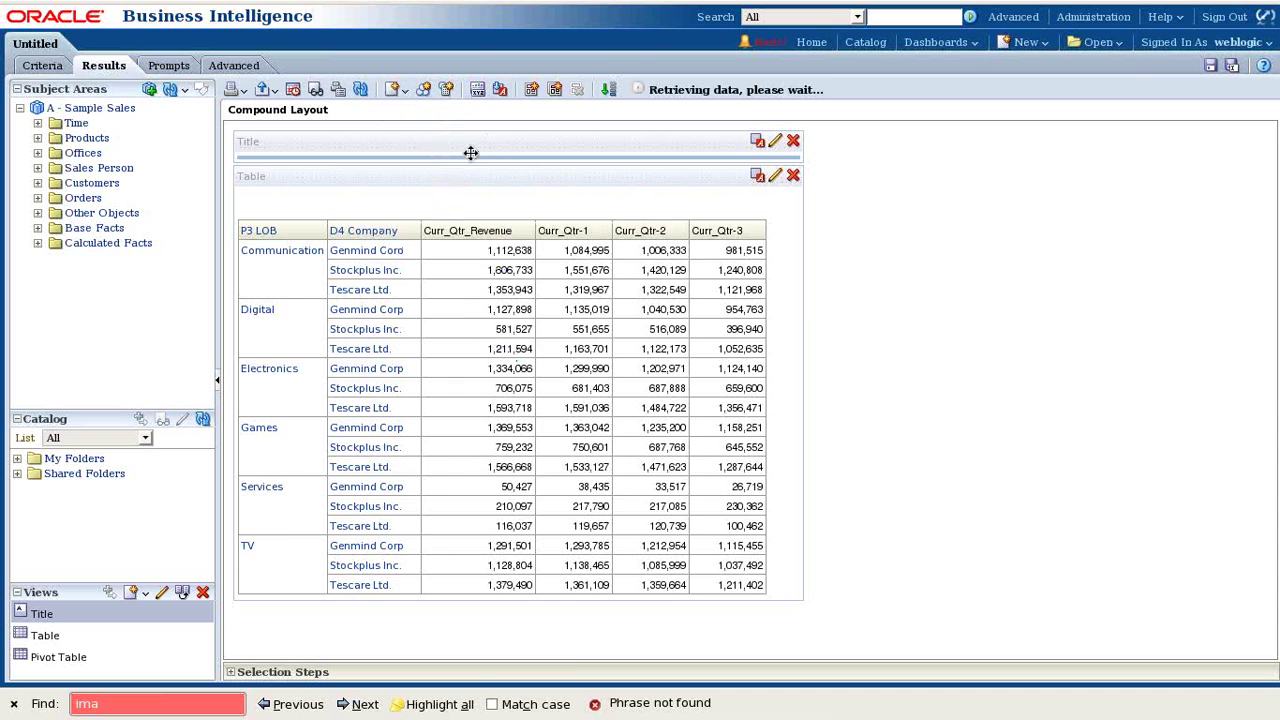
{"action": "left_click", "coordinate": [894, 176]}
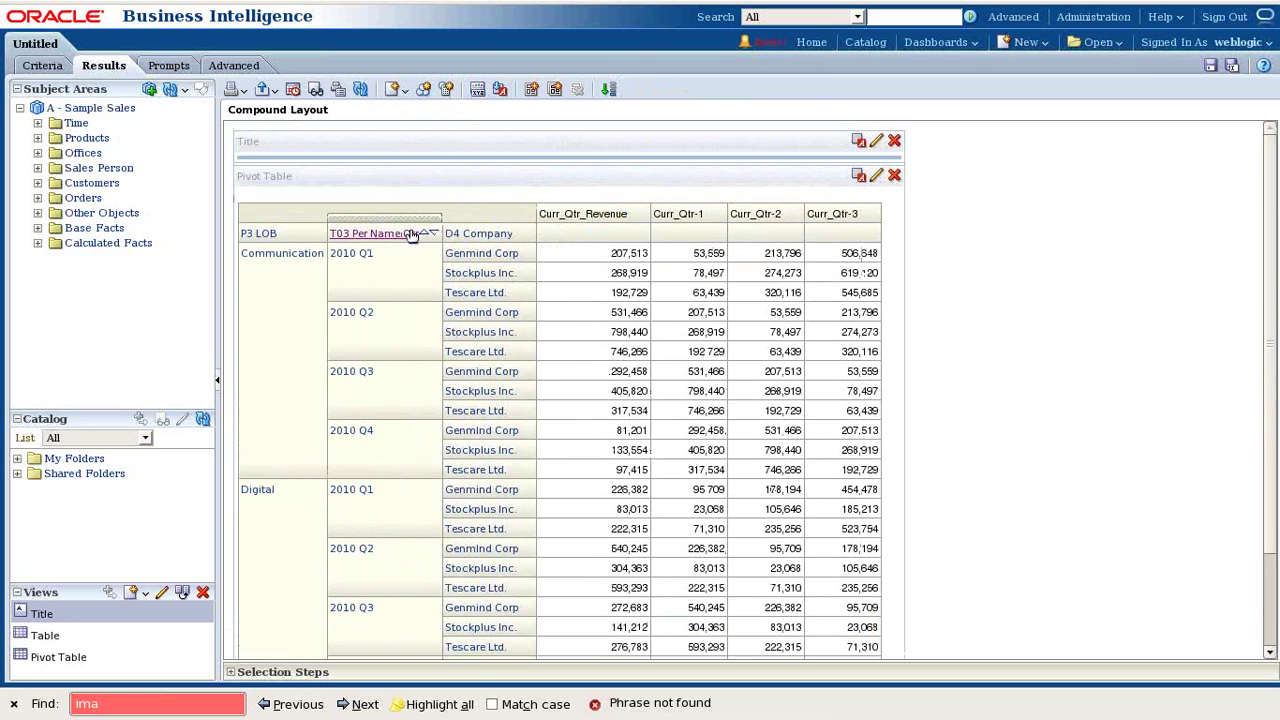
Step: Move D4 Company into the pivot table's columns and exclude T03 Per Name Qtr from the view
{"action": "mouse_move", "coordinate": [500, 210]}
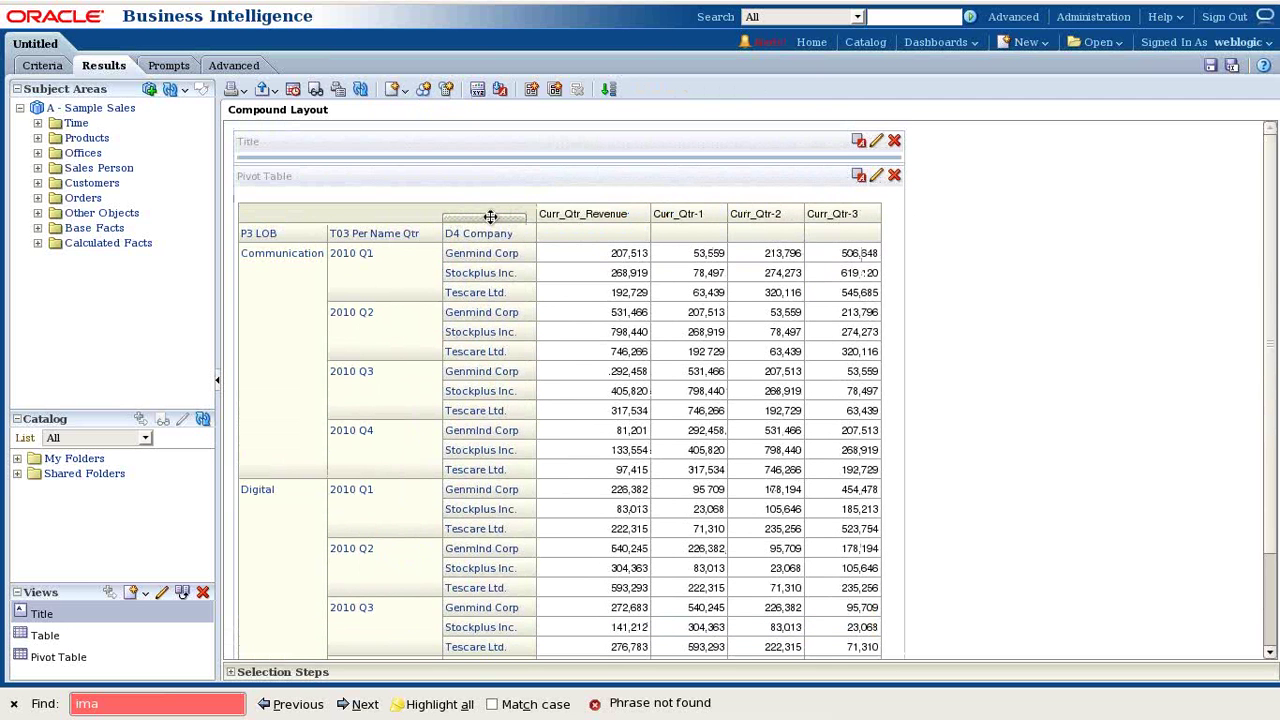
{"action": "left_click_drag", "start_coordinate": [500, 210], "coordinate": [655, 218]}
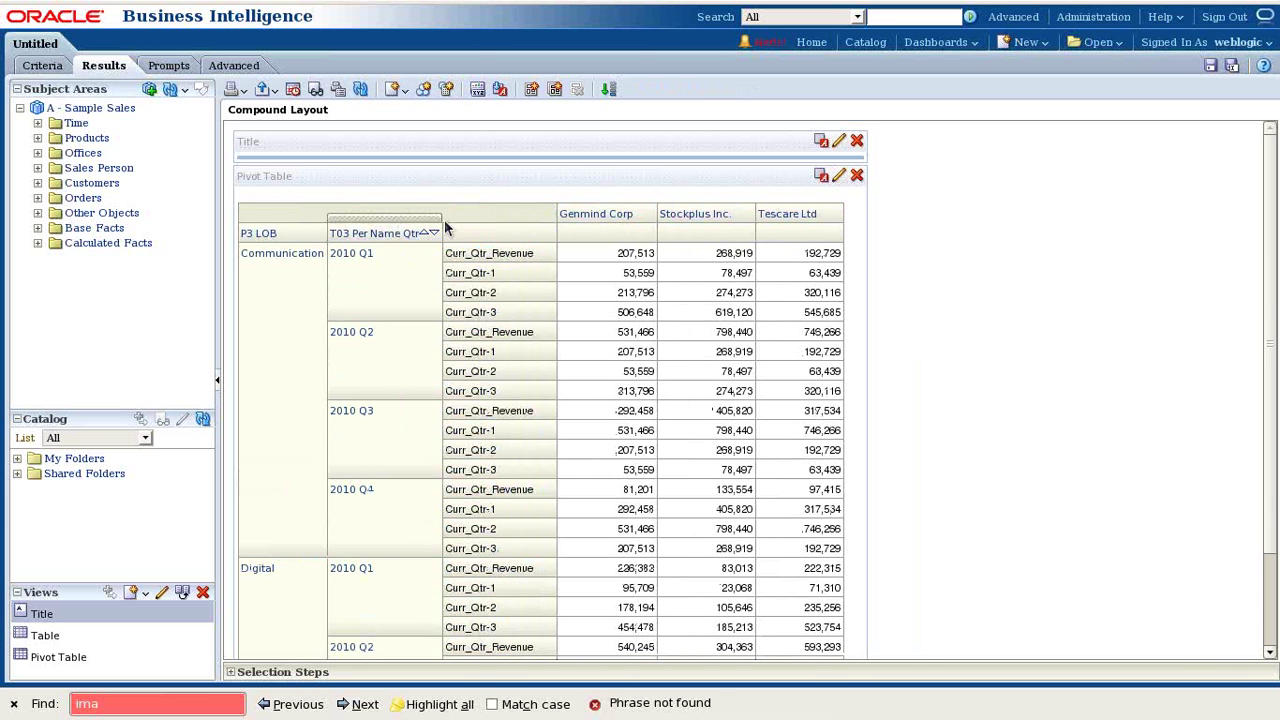
{"action": "left_click", "coordinate": [838, 176]}
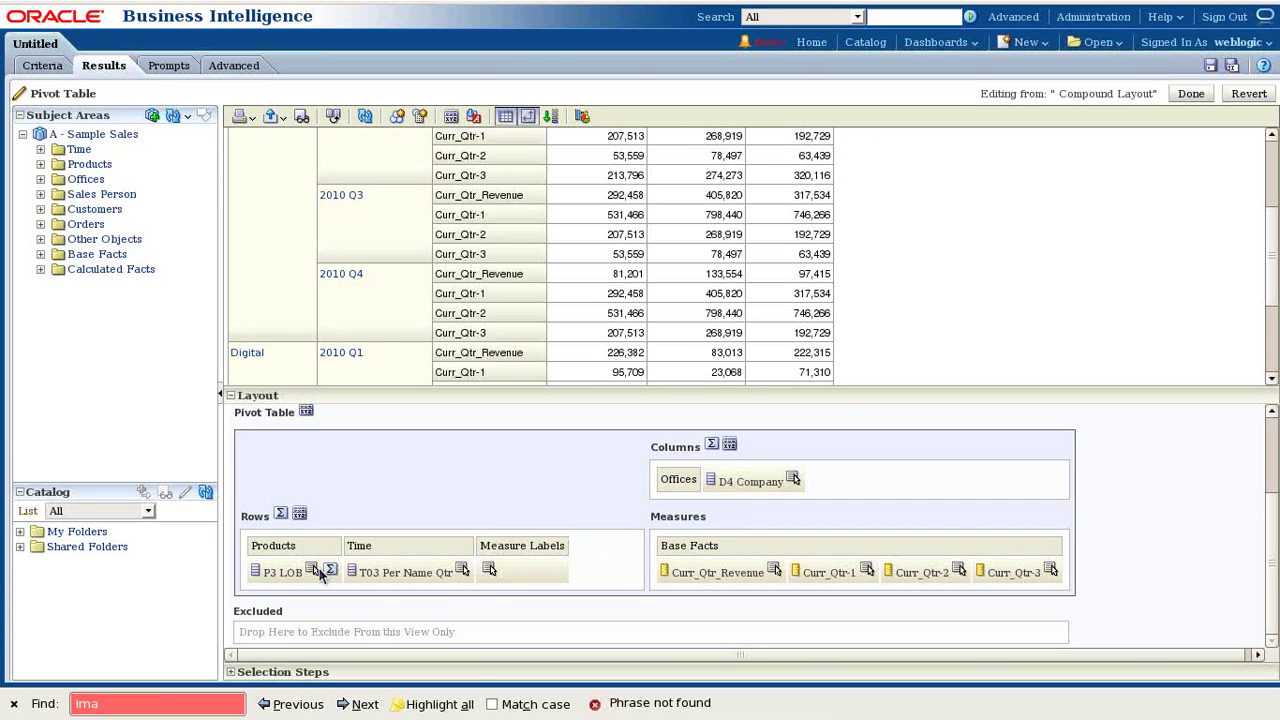
{"action": "left_click_drag", "start_coordinate": [378, 565], "coordinate": [386, 637]}
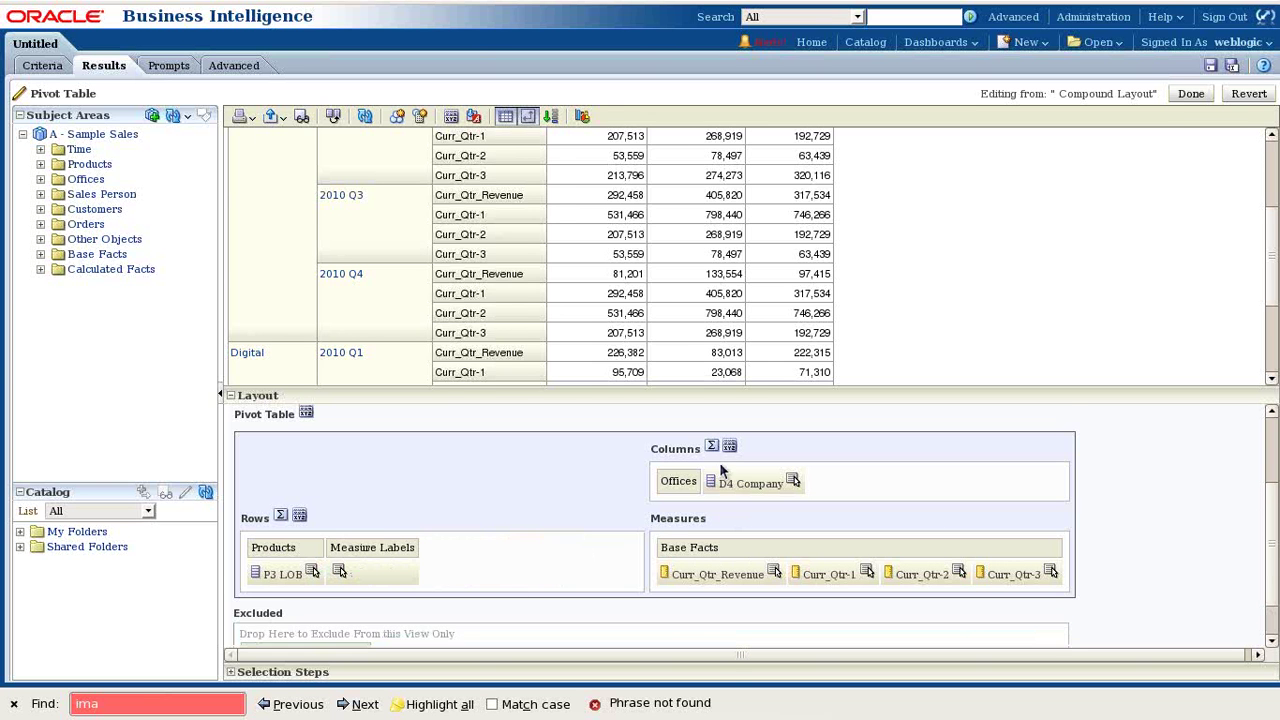
{"action": "left_click", "coordinate": [1191, 95]}
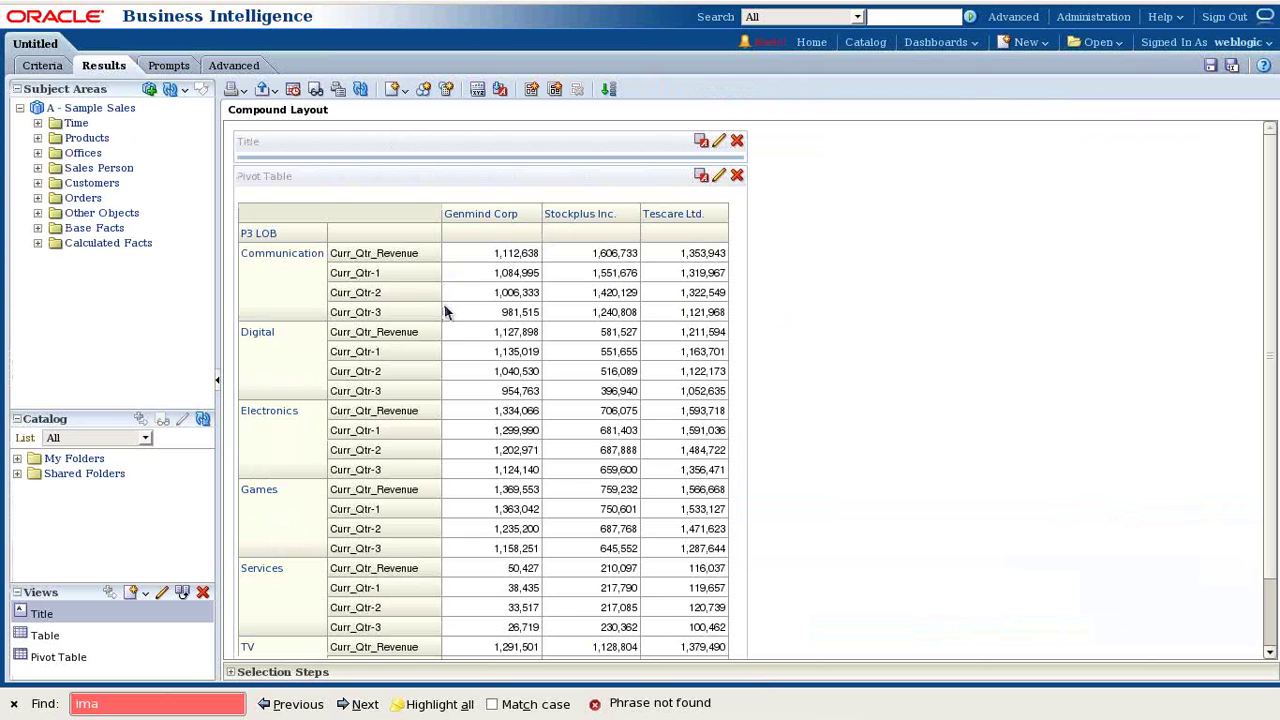
Step: Move the pivot table's measure labels from the rows into the columns beneath D4 Company
{"action": "mouse_move", "coordinate": [423, 277]}
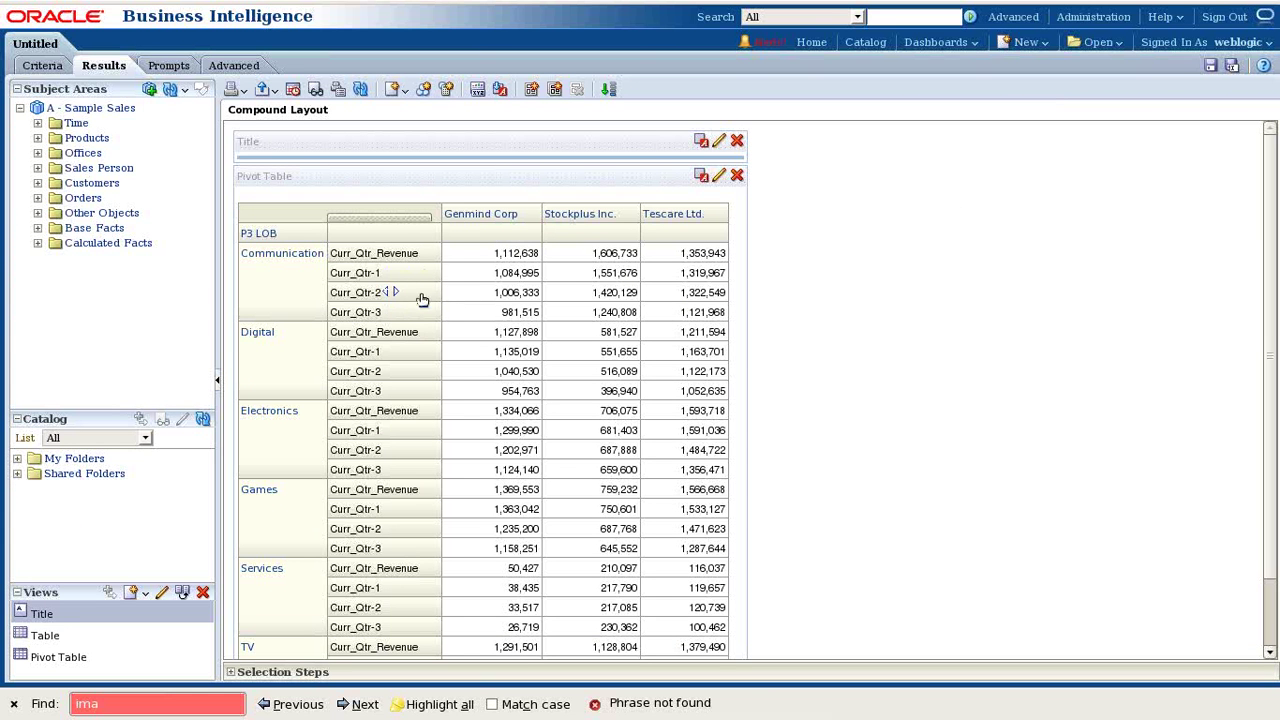
{"action": "left_click_drag", "start_coordinate": [396, 217], "coordinate": [546, 233]}
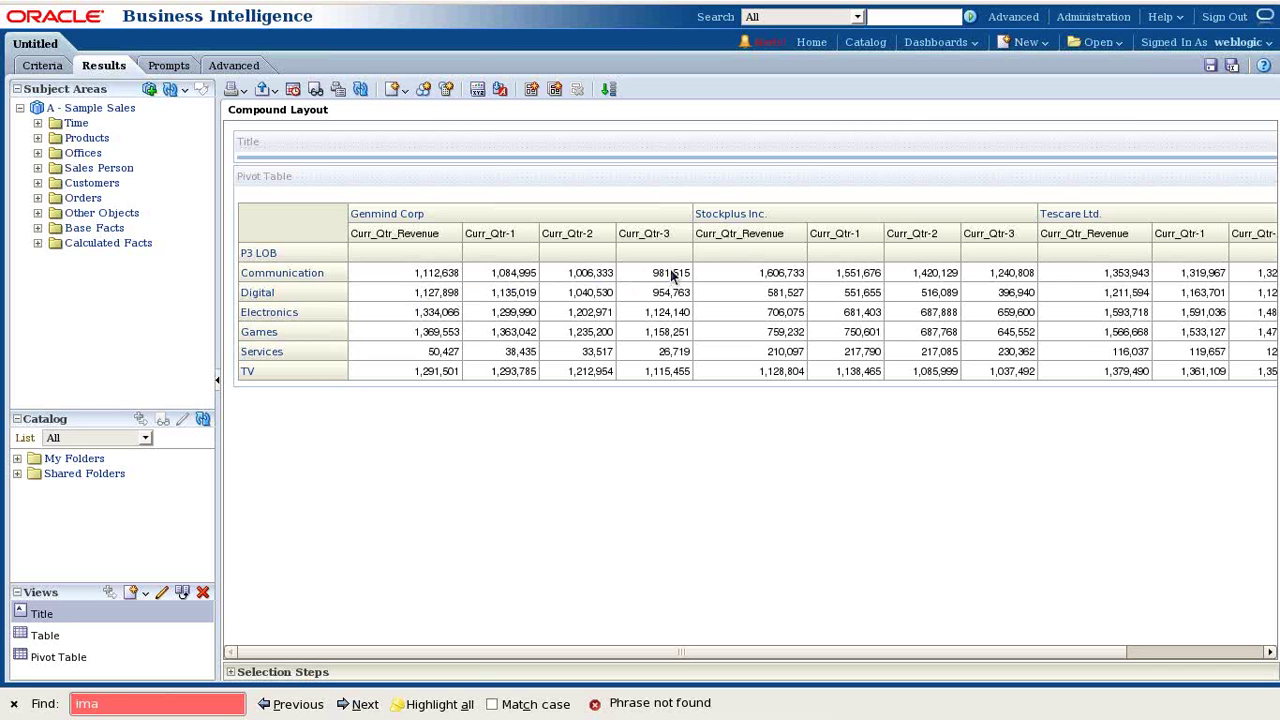
Step: Switch to the OBIEE Google Graph presentation in PowerPoint and present slide 2, then the Creating Google Chart slide
{"action": "left_click", "coordinate": [782, 713]}
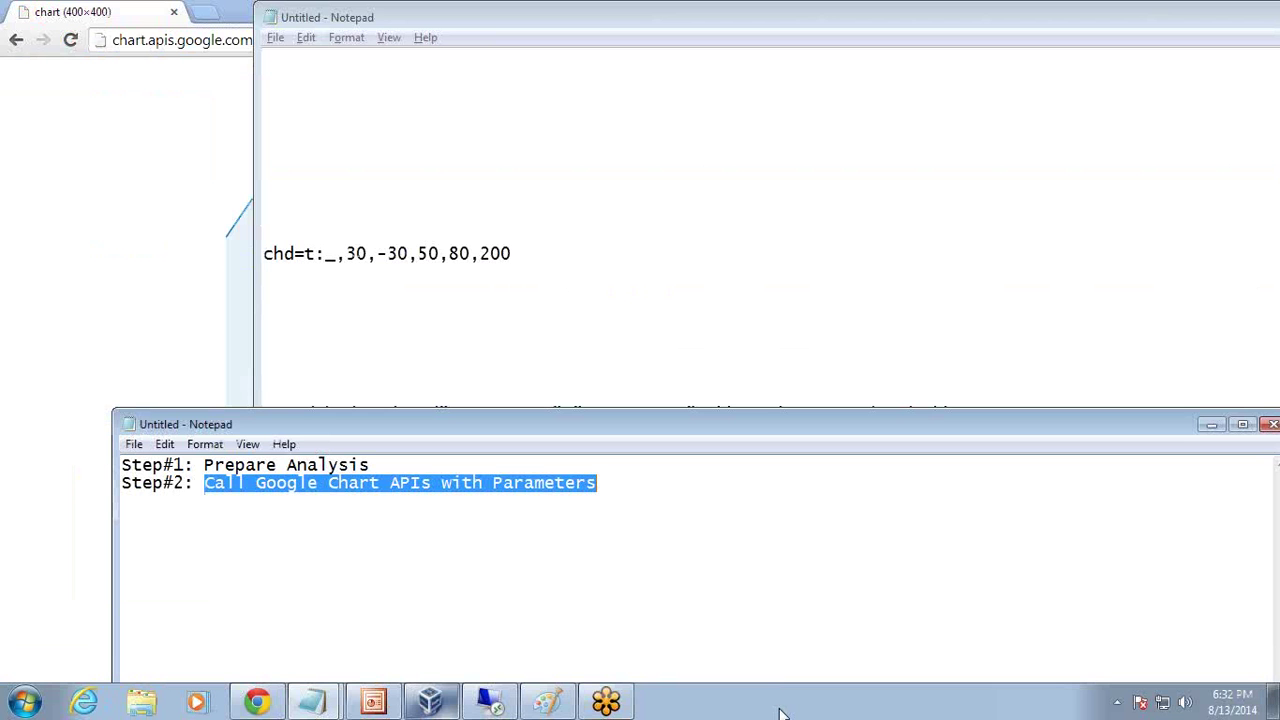
{"action": "left_click", "coordinate": [373, 702]}
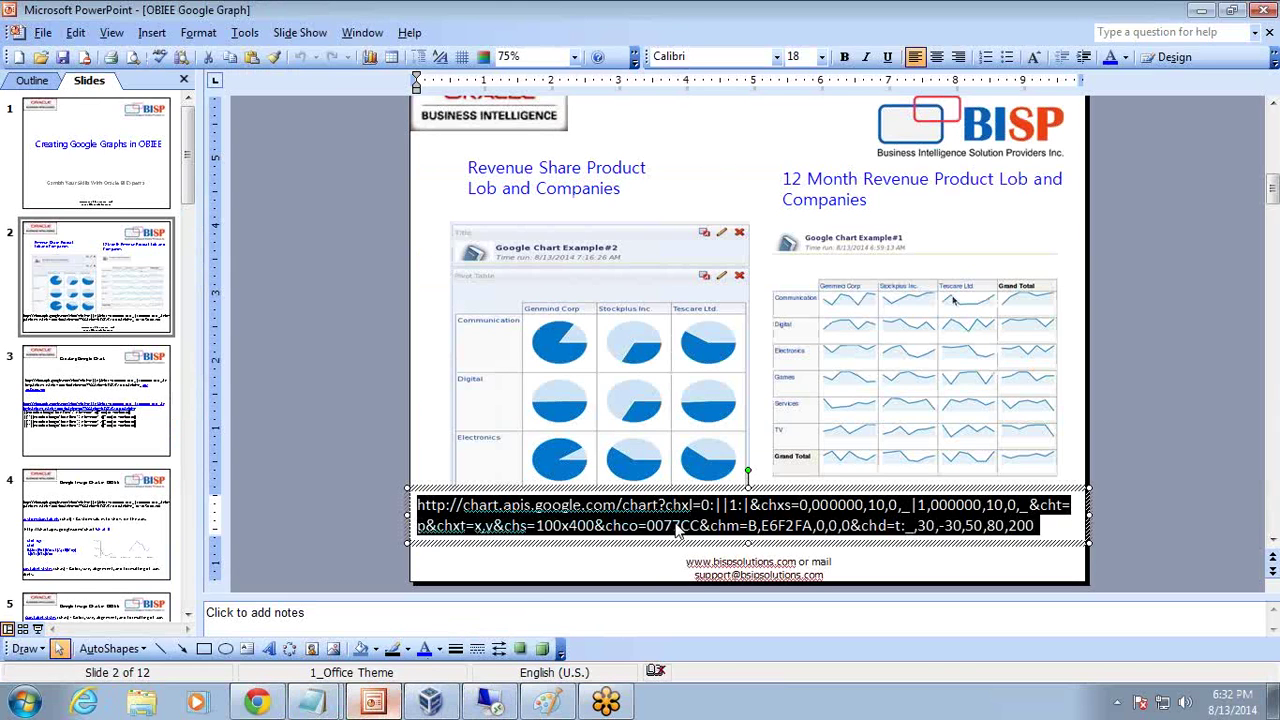
{"action": "key", "text": "shift+F5"}
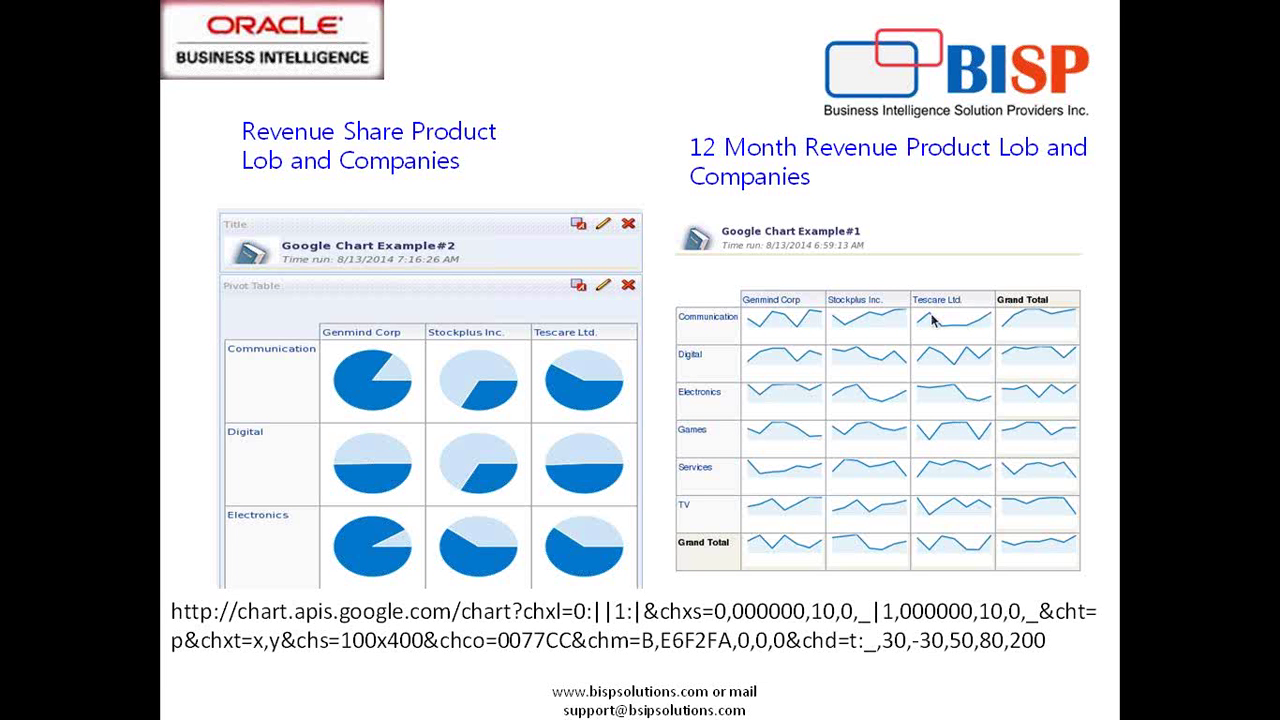
{"action": "left_click", "coordinate": [912, 628]}
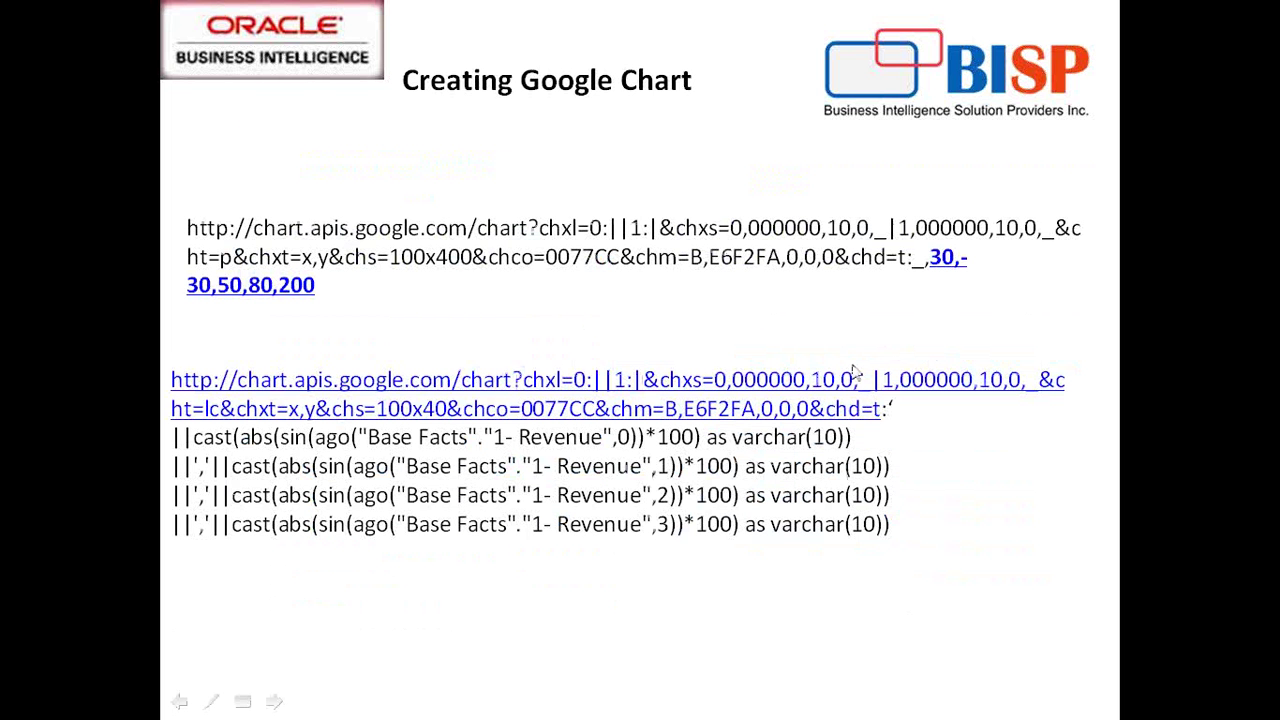
Step: Underline ago("Base Facts"."1- Revenue",0) in the slide's chart formula with the annotation pen
{"action": "left_click", "coordinate": [211, 701]}
{"action": "left_click", "coordinate": [245, 535]}
{"action": "left_click_drag", "start_coordinate": [320, 448], "coordinate": [638, 444]}
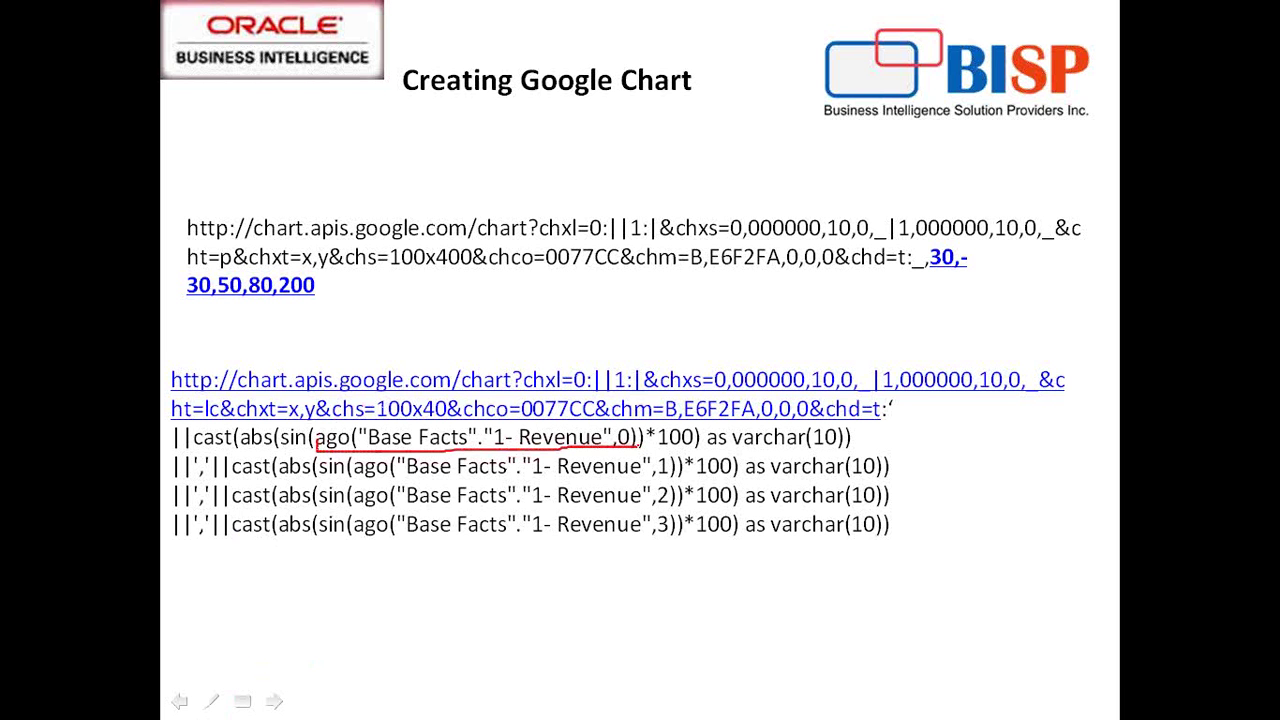
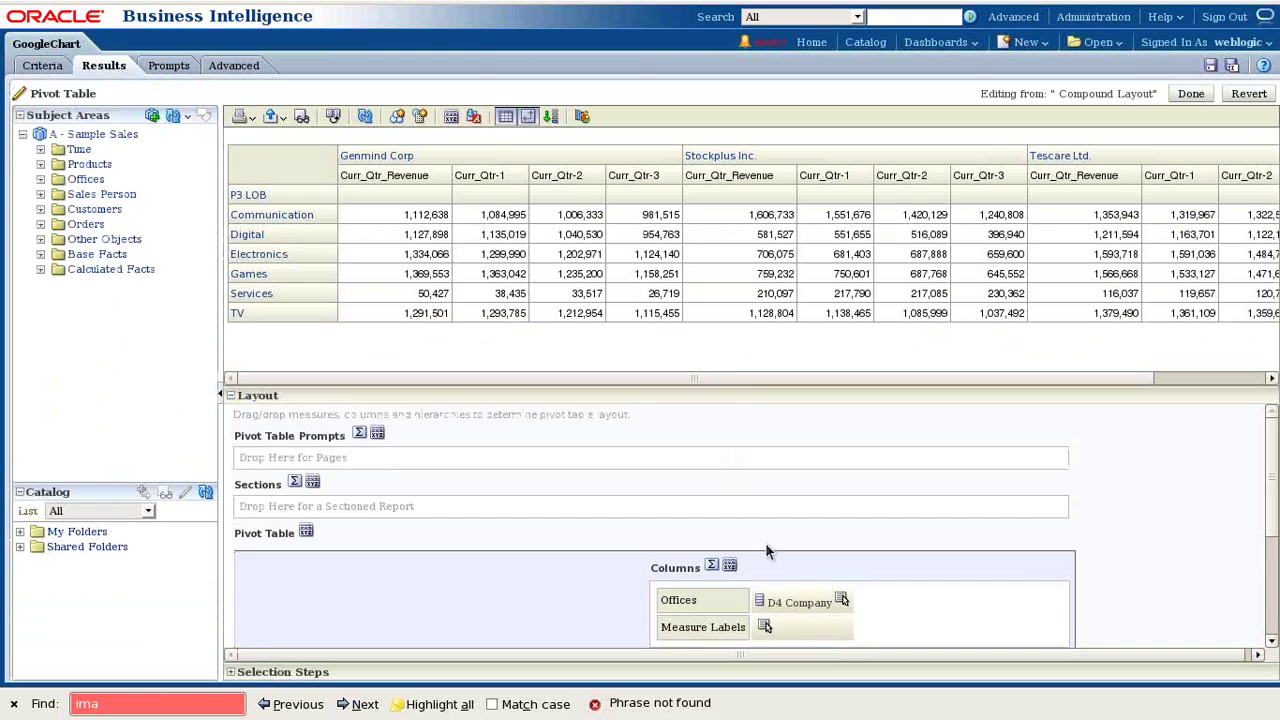
Step: Exclude Curr_Qtr-1, Curr_Qtr-2 and Curr_Qtr-3 from the pivot table, keeping Curr_Qtr_Revenue as its only measure
{"action": "scroll", "coordinate": [765, 542], "scroll_direction": "down", "scroll_amount": 5}
{"action": "left_click_drag", "start_coordinate": [706, 524], "coordinate": [430, 605]}
{"action": "left_click_drag", "start_coordinate": [720, 536], "coordinate": [492, 609]}
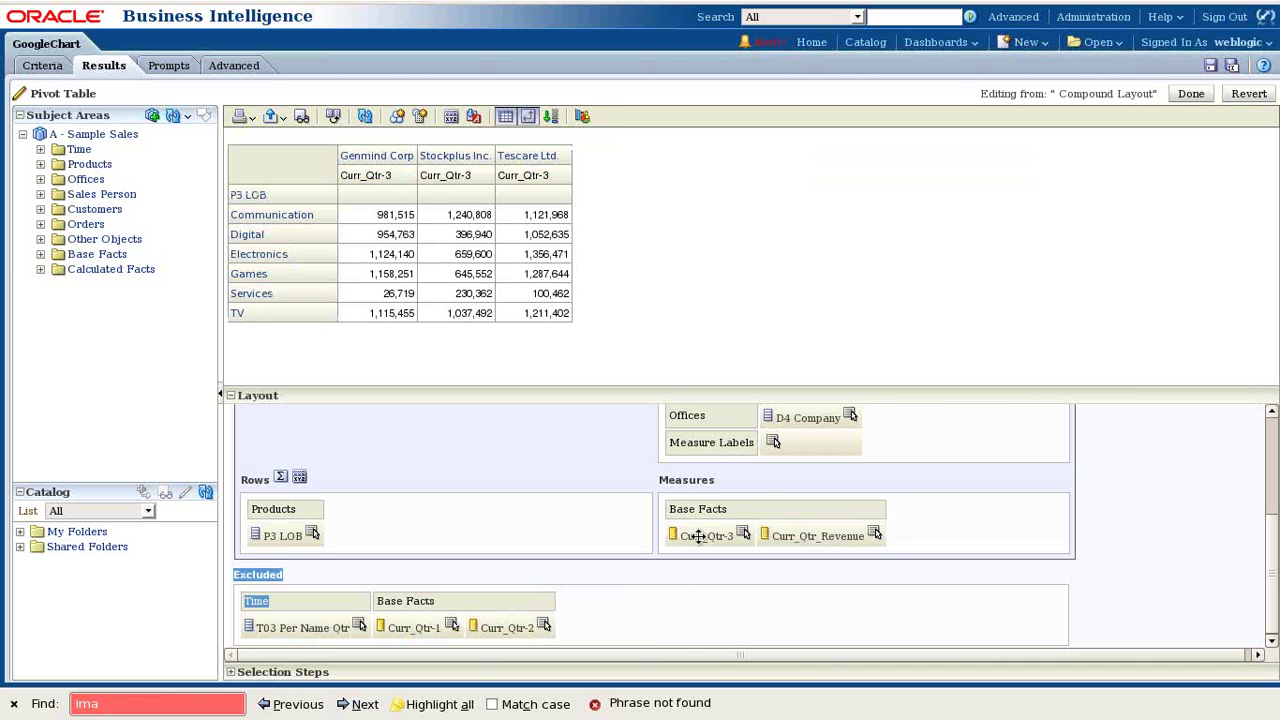
{"action": "left_click_drag", "start_coordinate": [700, 560], "coordinate": [686, 623]}
{"action": "left_click_drag", "start_coordinate": [699, 545], "coordinate": [676, 612]}
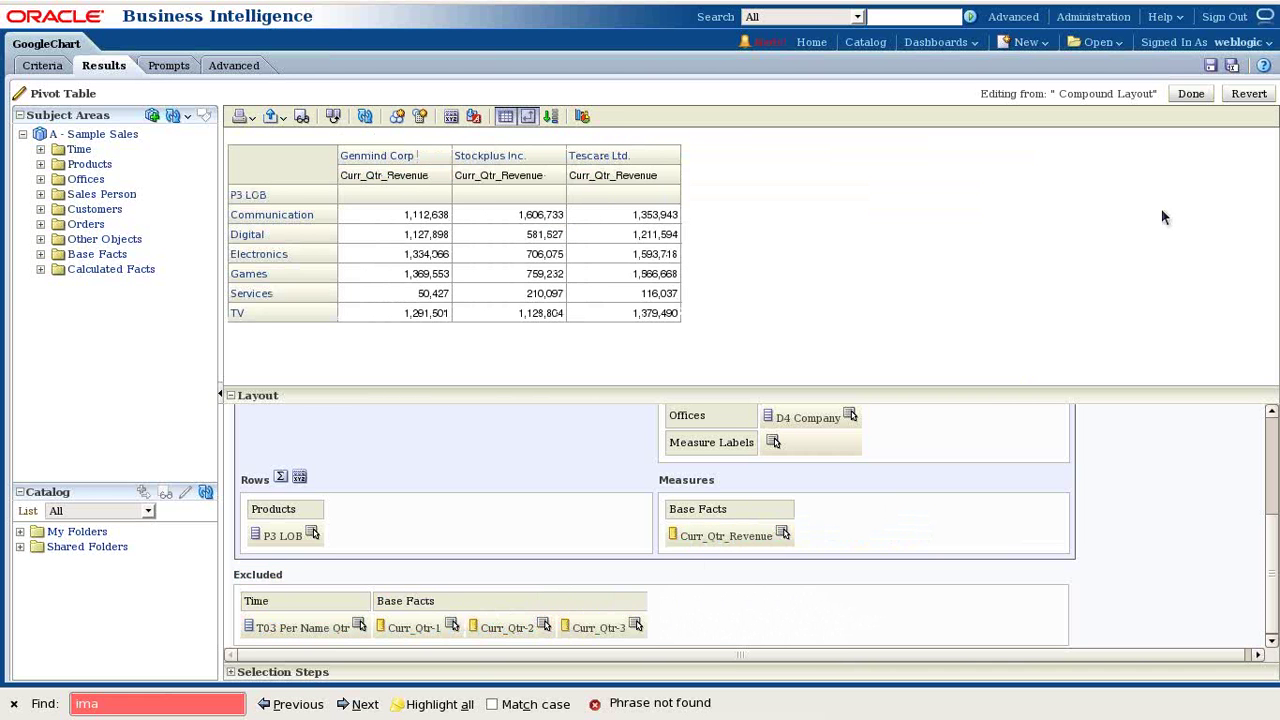
{"action": "left_click", "coordinate": [1191, 94]}
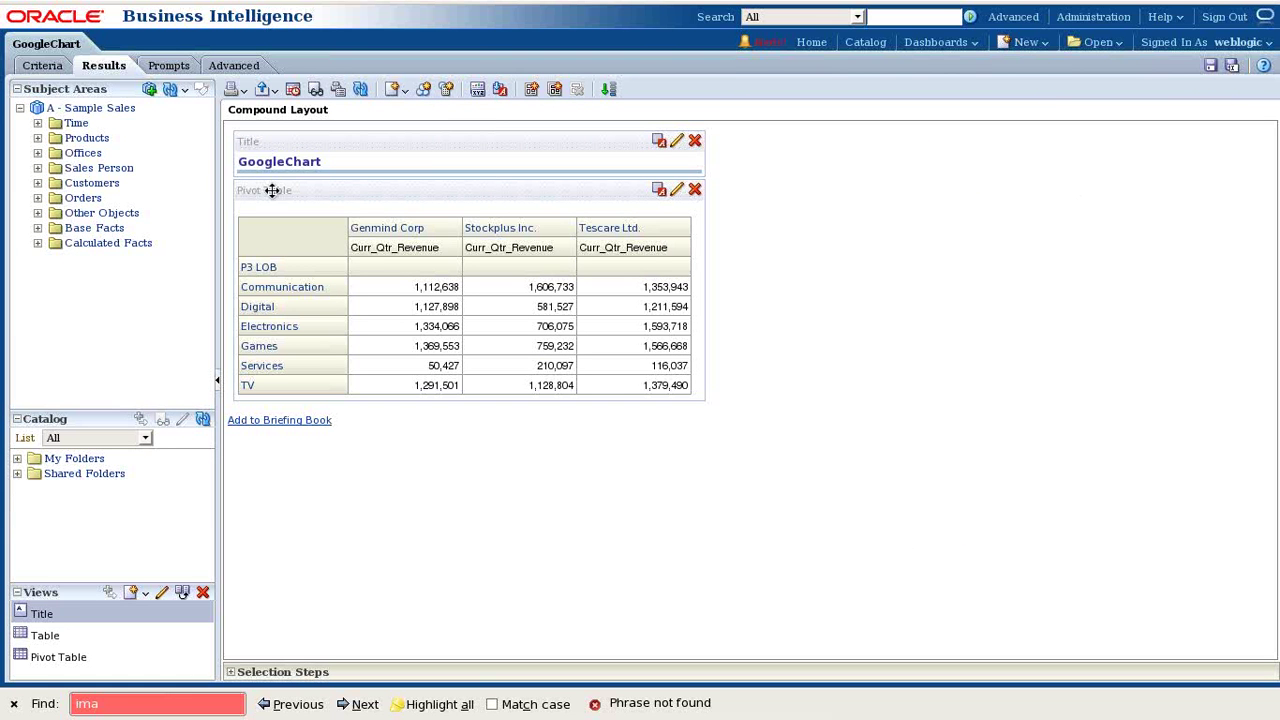
Step: Add 1- Revenue from Base Facts to the pivot table, next to P3 LOB
{"action": "left_click", "coordinate": [38, 228]}
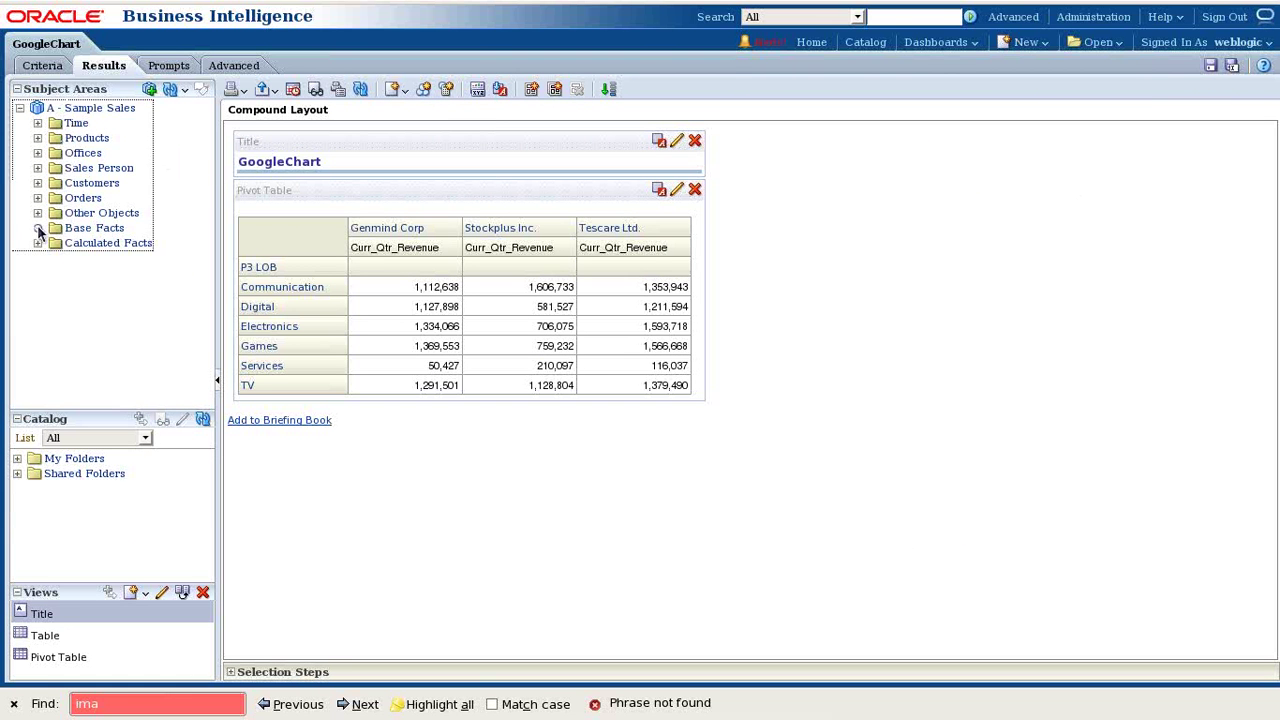
{"action": "left_click_drag", "start_coordinate": [84, 256], "coordinate": [450, 285]}
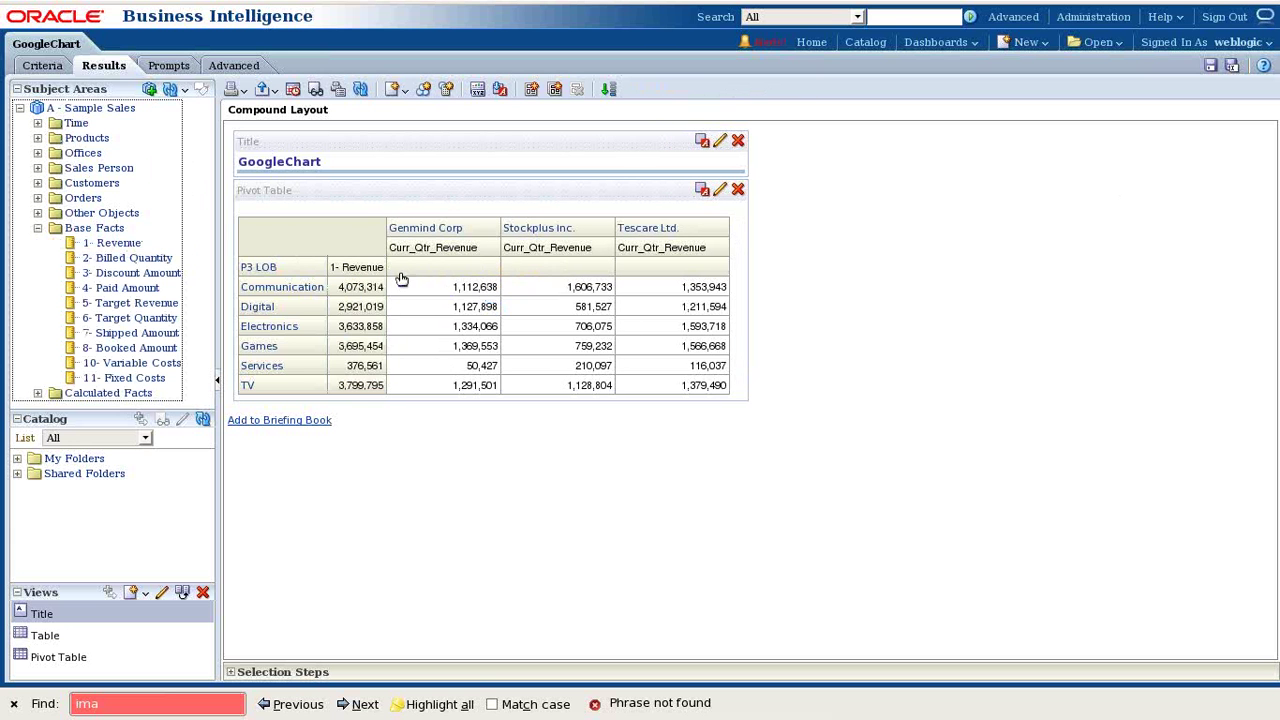
Step: Move 1- Revenue from the pivot rows into the measures beside Curr_Qtr_Revenue
{"action": "mouse_move", "coordinate": [349, 261]}
{"action": "left_click_drag", "start_coordinate": [352, 252], "coordinate": [553, 317]}
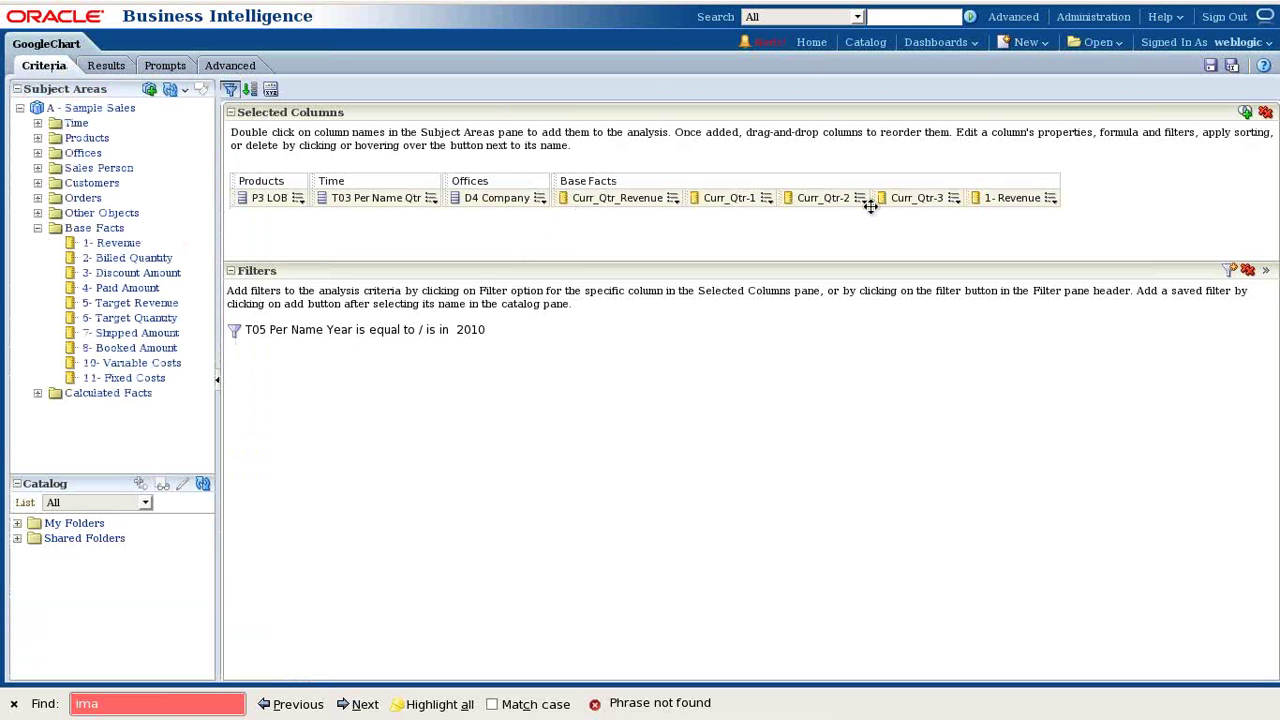
Step: Replace the 1- Revenue column's formula with cast(abs(sin(ago("Base Facts"."1- Revenue",0))*100) as varchar(10))
{"action": "left_click", "coordinate": [1051, 200]}
{"action": "left_click", "coordinate": [1070, 232]}
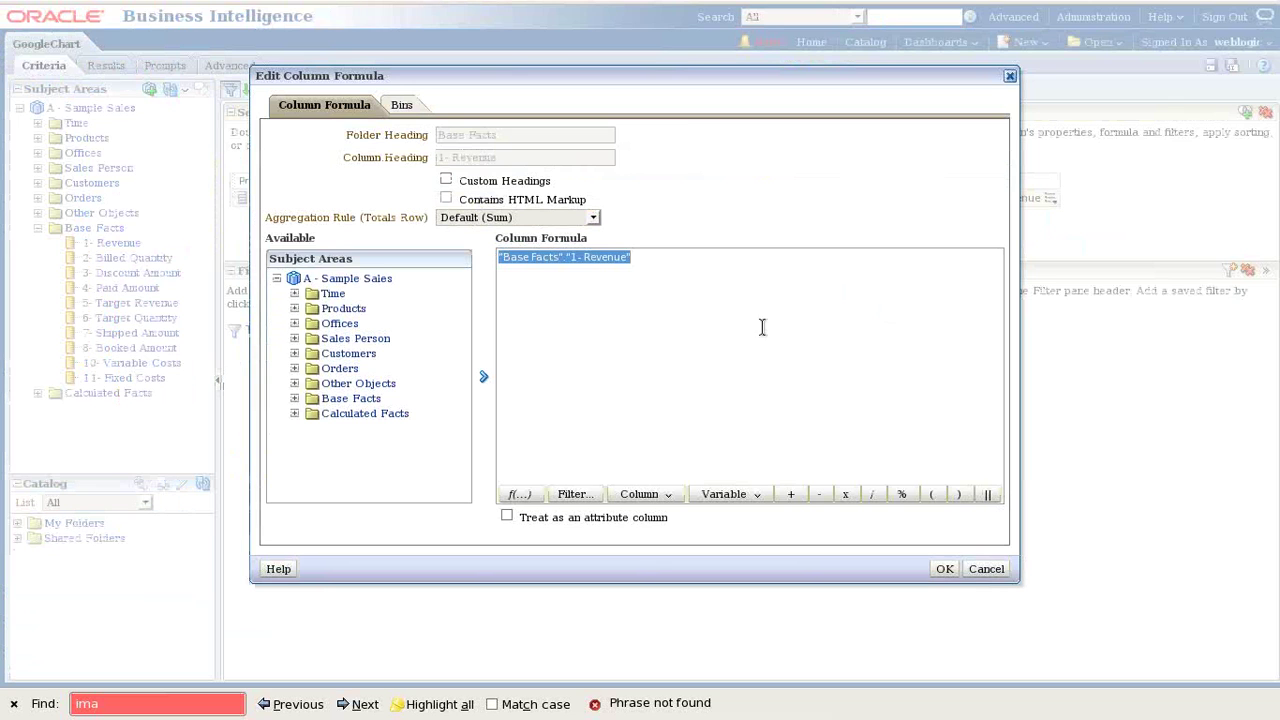
{"action": "type", "text": "cast(abs(min(ago(\"Base Facts\".\"1- Revenue\",0))*100 as varchar(10))"}
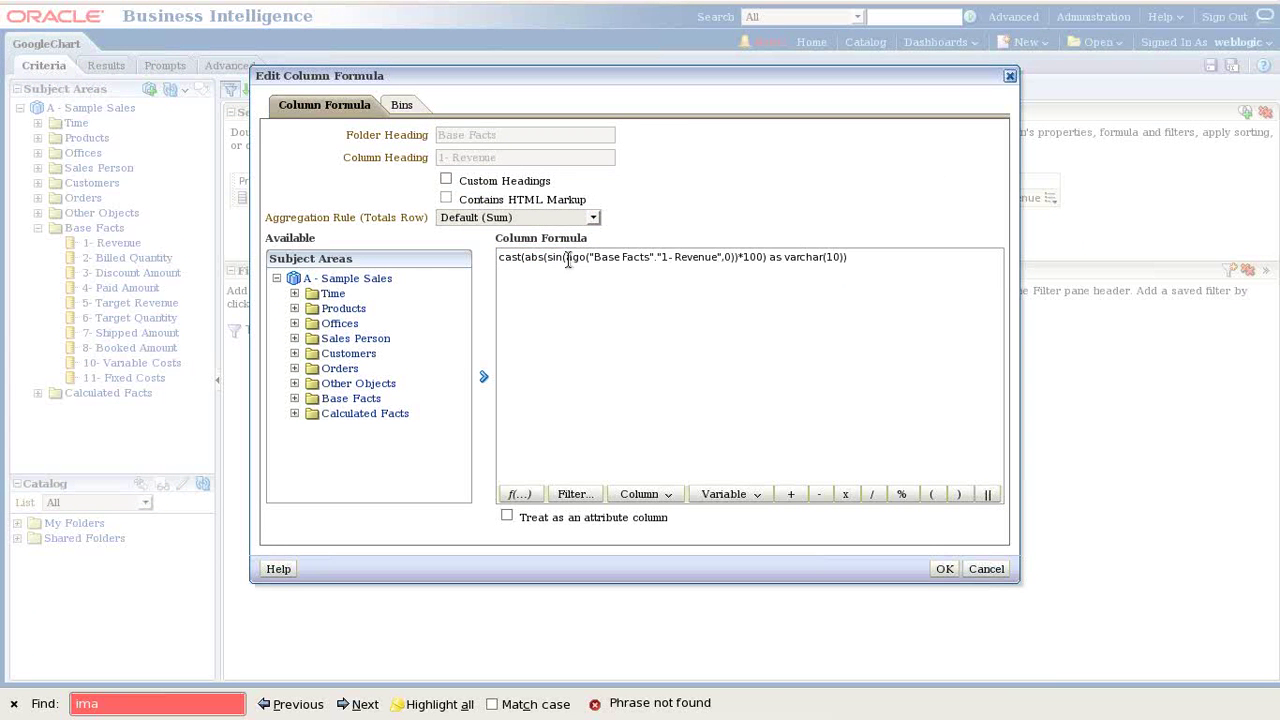
Step: Trim the column formula to sin(ago("Base Facts"."1- Revenue",0)) and try to apply it
{"action": "left_click_drag", "start_coordinate": [549, 257], "coordinate": [477, 258]}
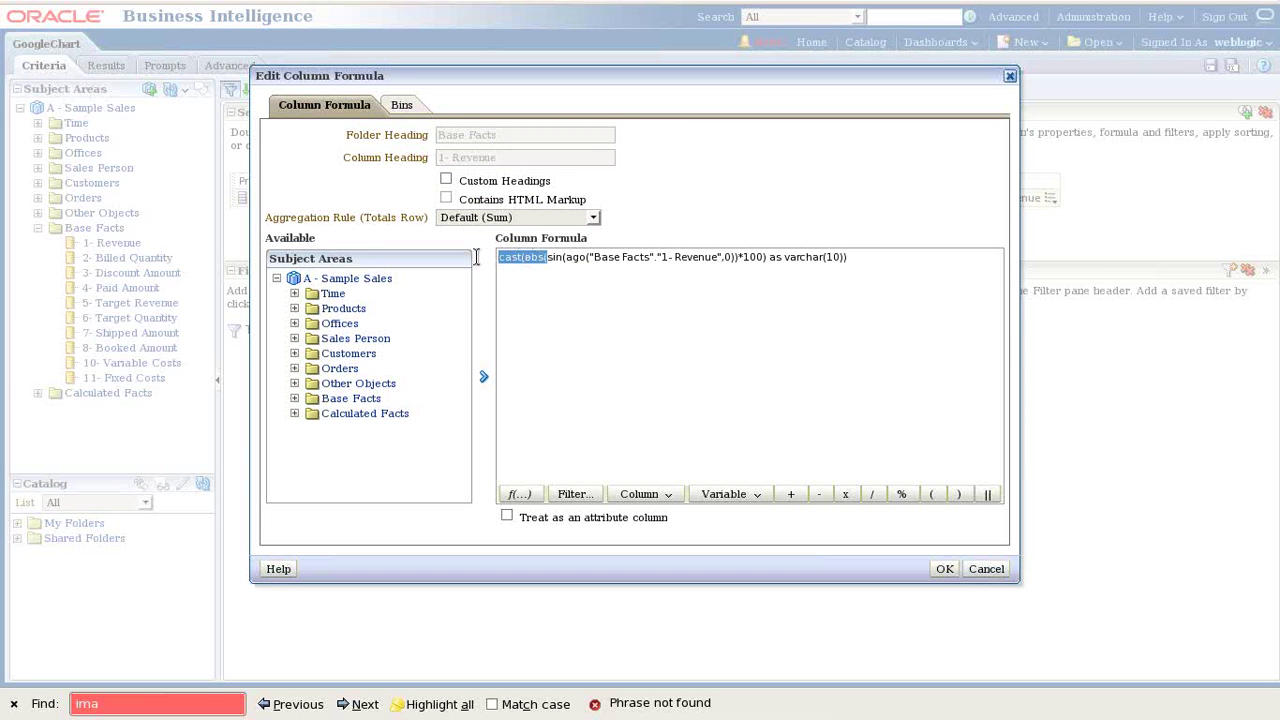
{"action": "key", "text": "Delete"}
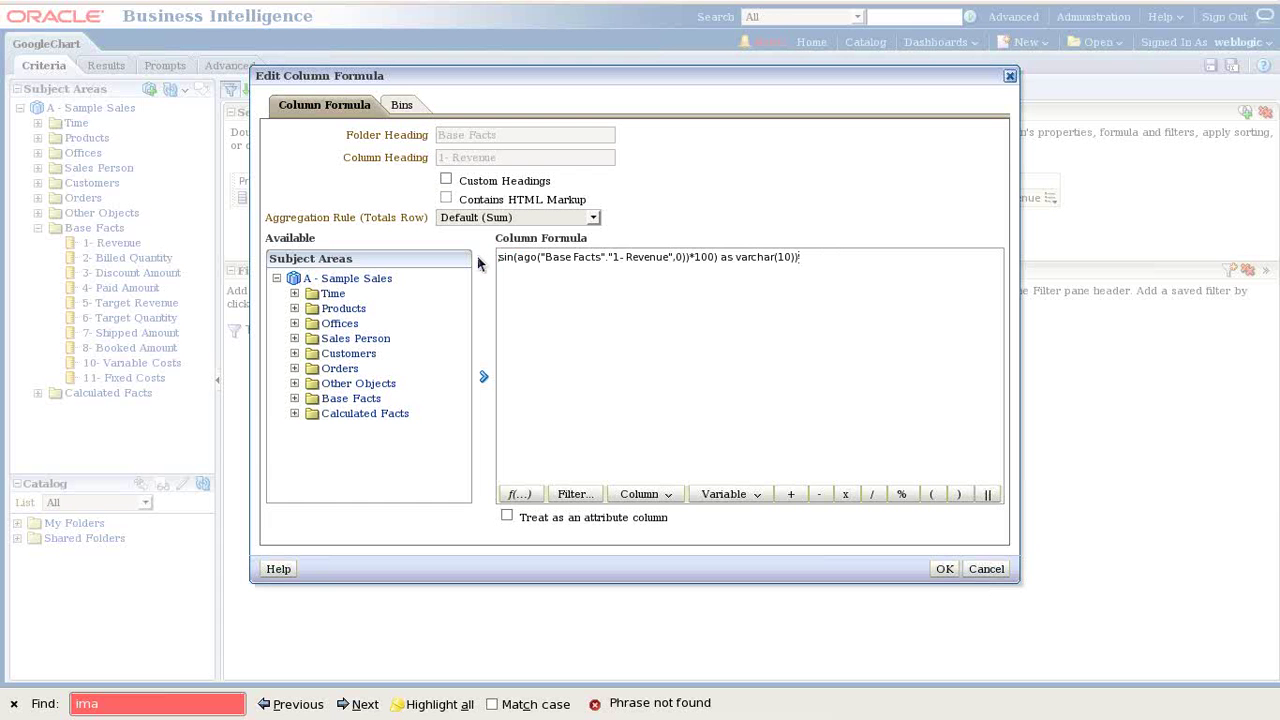
{"action": "key", "text": "BackSpace"}
{"action": "key", "text": "BackSpace"}
{"action": "key", "text": "BackSpace"}
{"action": "key", "text": "BackSpace"}
{"action": "key", "text": "BackSpace"}
{"action": "key", "text": "BackSpace"}
{"action": "key", "text": "BackSpace"}
{"action": "key", "text": "BackSpace"}
{"action": "key", "text": "BackSpace"}
{"action": "key", "text": "BackSpace"}
{"action": "key", "text": "BackSpace"}
{"action": "key", "text": "BackSpace"}
{"action": "key", "text": "BackSpace"}
{"action": "key", "text": "BackSpace"}
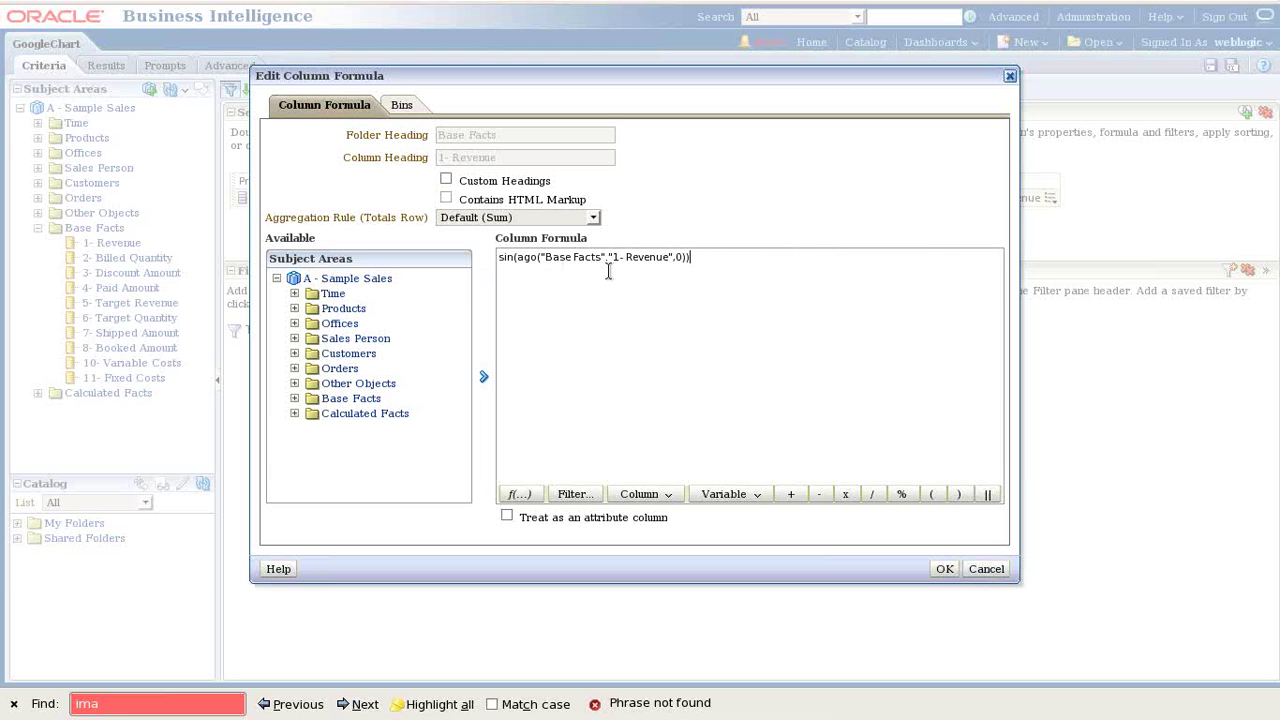
{"action": "left_click", "coordinate": [941, 568]}
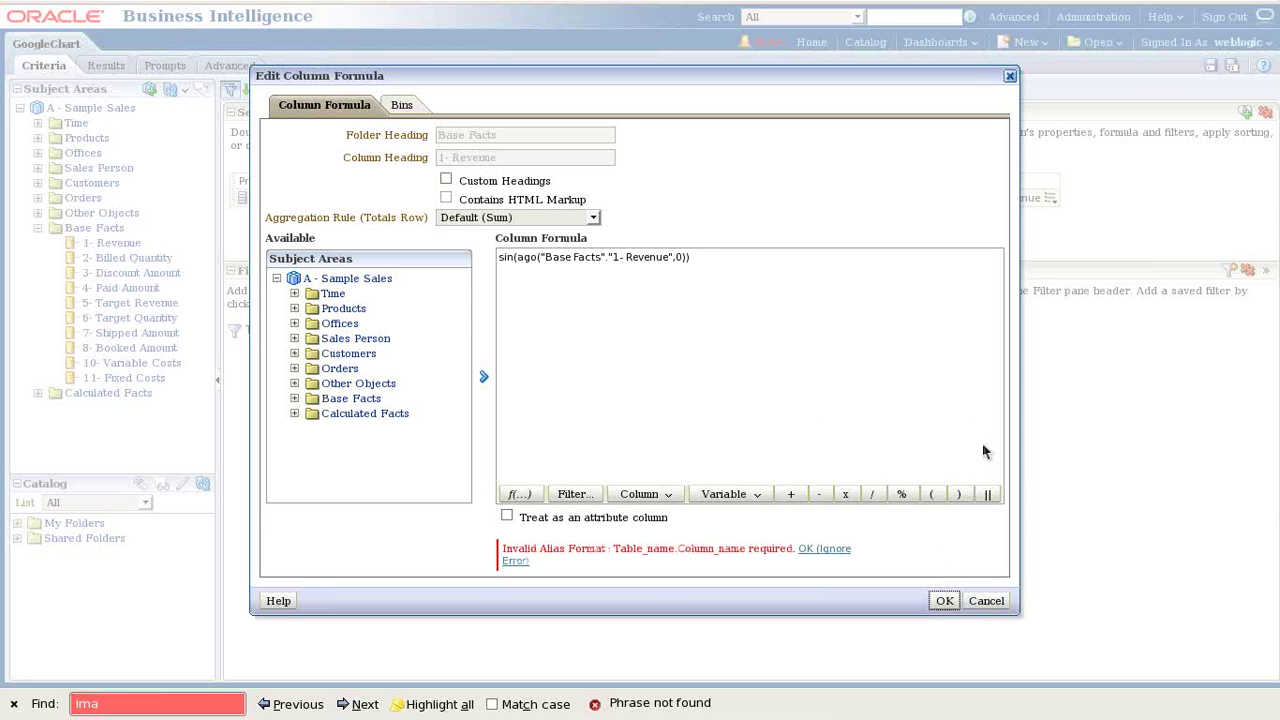
Step: Copy the trimmed formula, discard this edit, then reapply it to the 1- Revenue column in a fresh edit and show the results
{"action": "left_click_drag", "start_coordinate": [727, 262], "coordinate": [470, 220]}
{"action": "key", "text": "ctrl+c"}
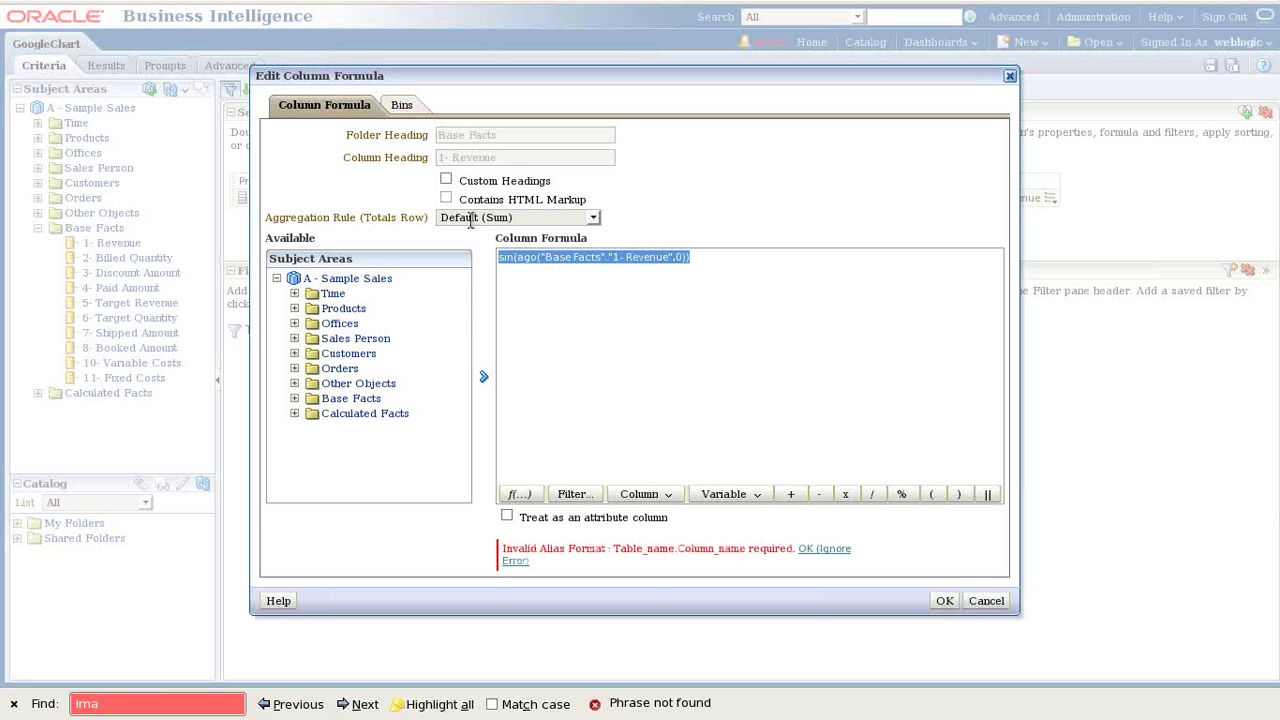
{"action": "left_click", "coordinate": [986, 600]}
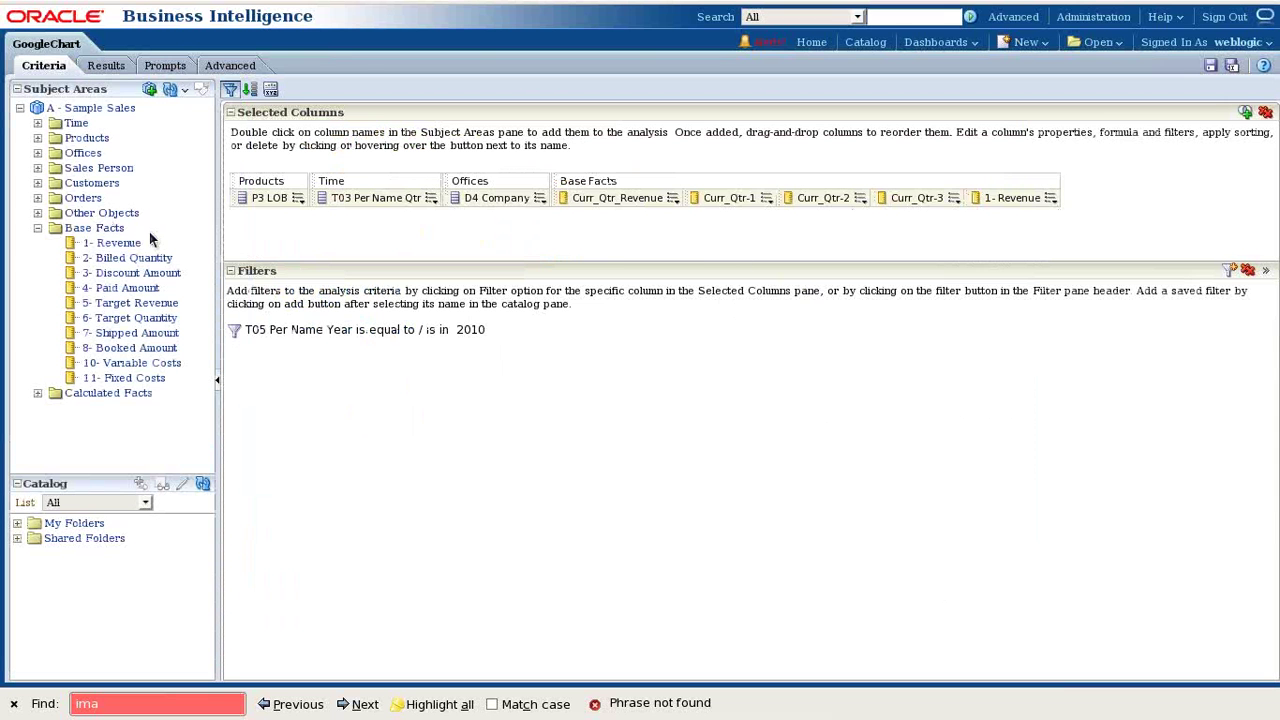
{"action": "left_click", "coordinate": [1049, 202]}
{"action": "left_click", "coordinate": [1070, 231]}
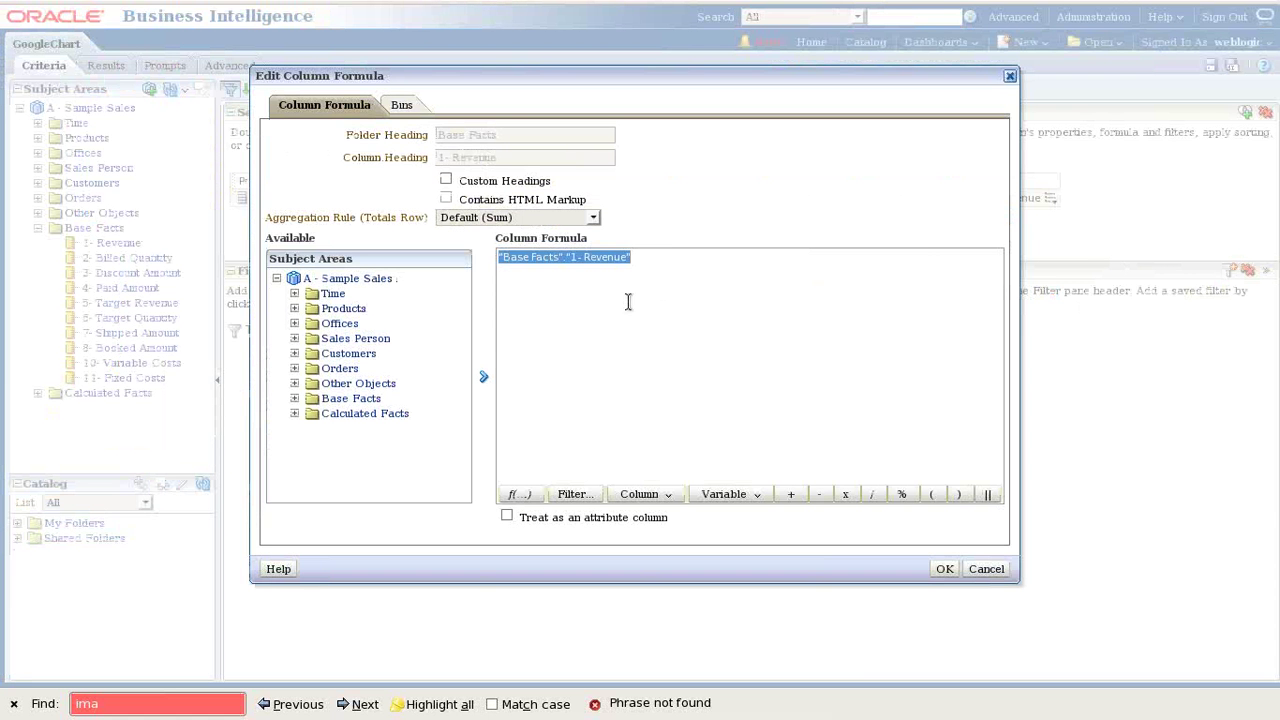
{"action": "key", "text": "ctrl+v"}
{"action": "left_click", "coordinate": [940, 568]}
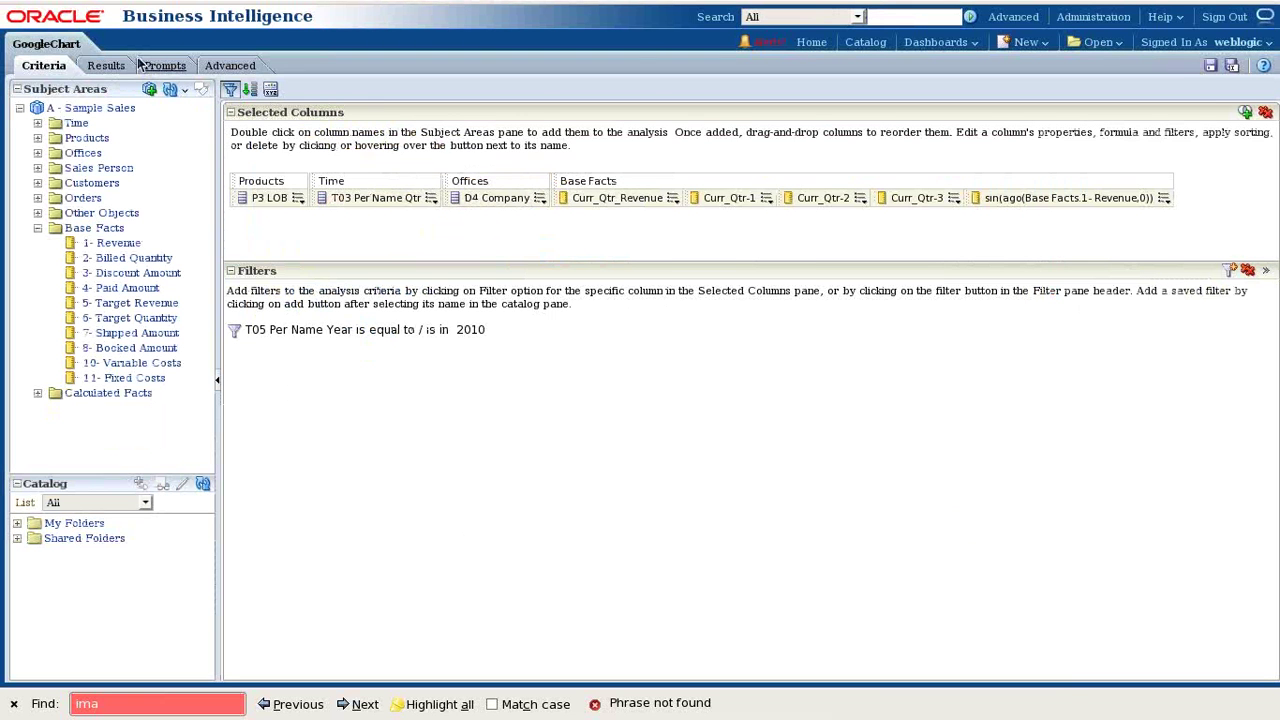
{"action": "left_click", "coordinate": [106, 65]}
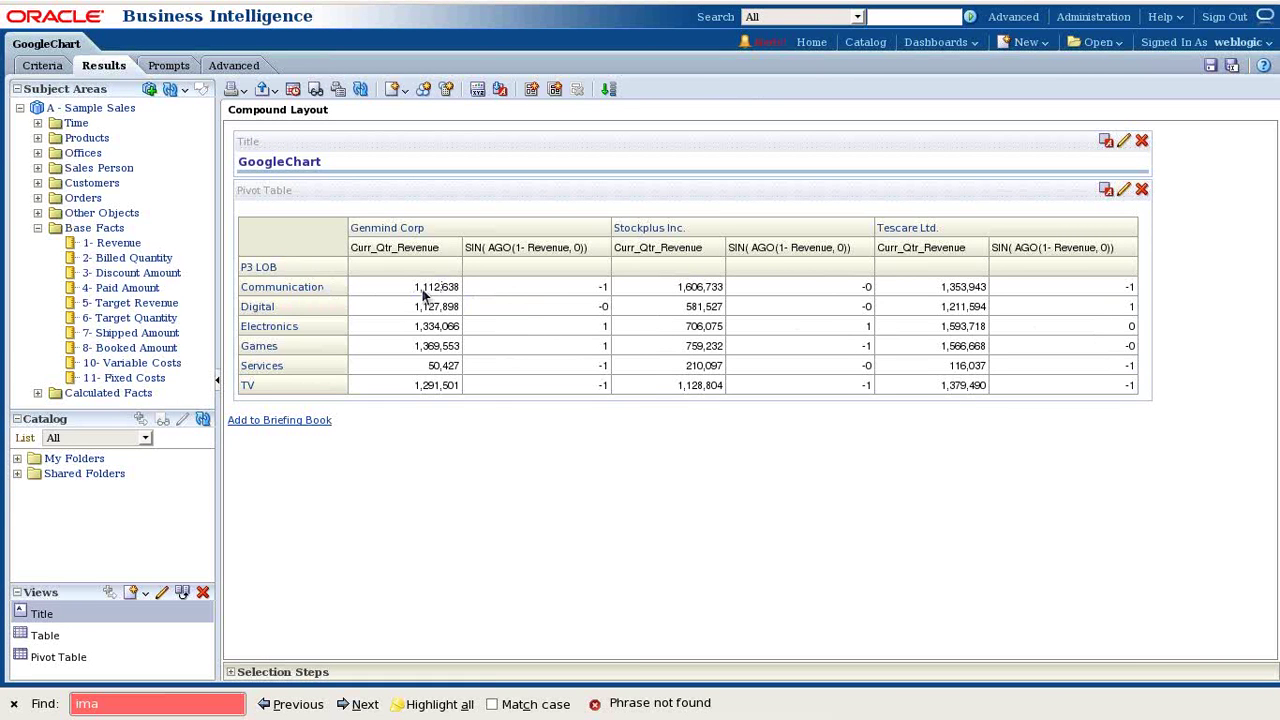
Step: Multiply the sine column's formula by 100, giving sin(ago("Base Facts"."1- Revenue",0))*100, and show the pivot results
{"action": "left_click", "coordinate": [32, 68]}
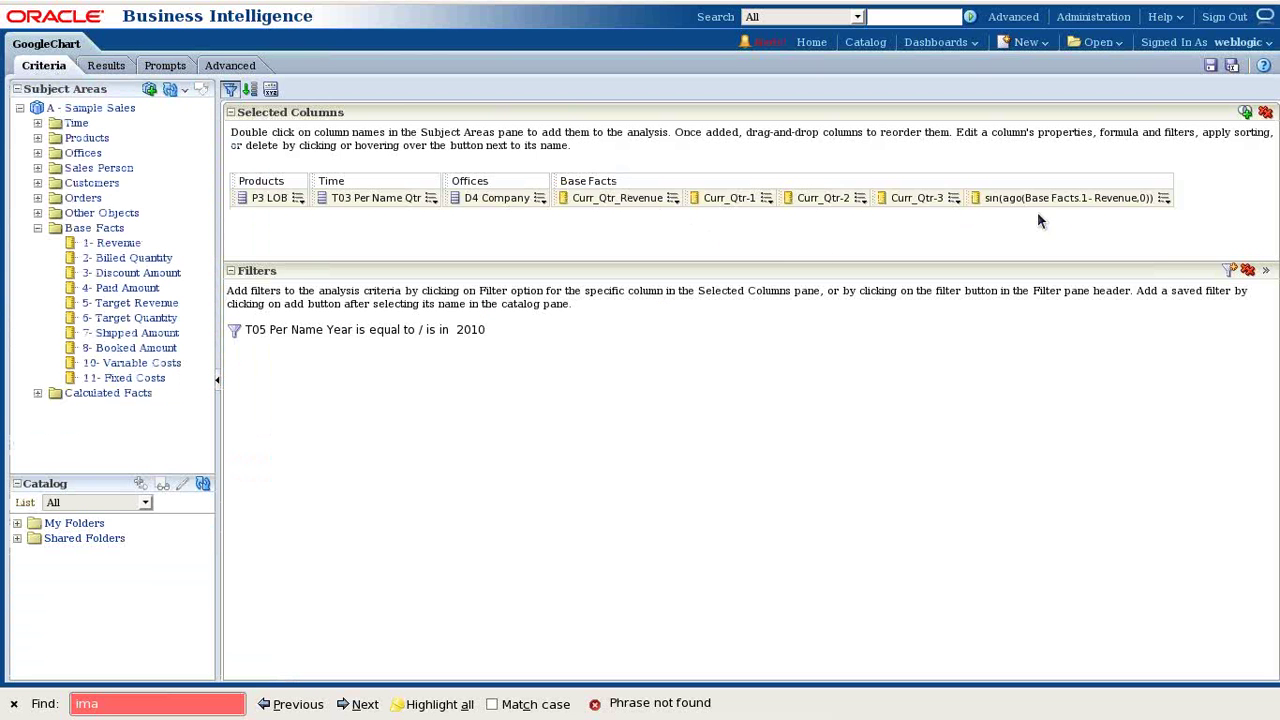
{"action": "left_click", "coordinate": [1164, 198]}
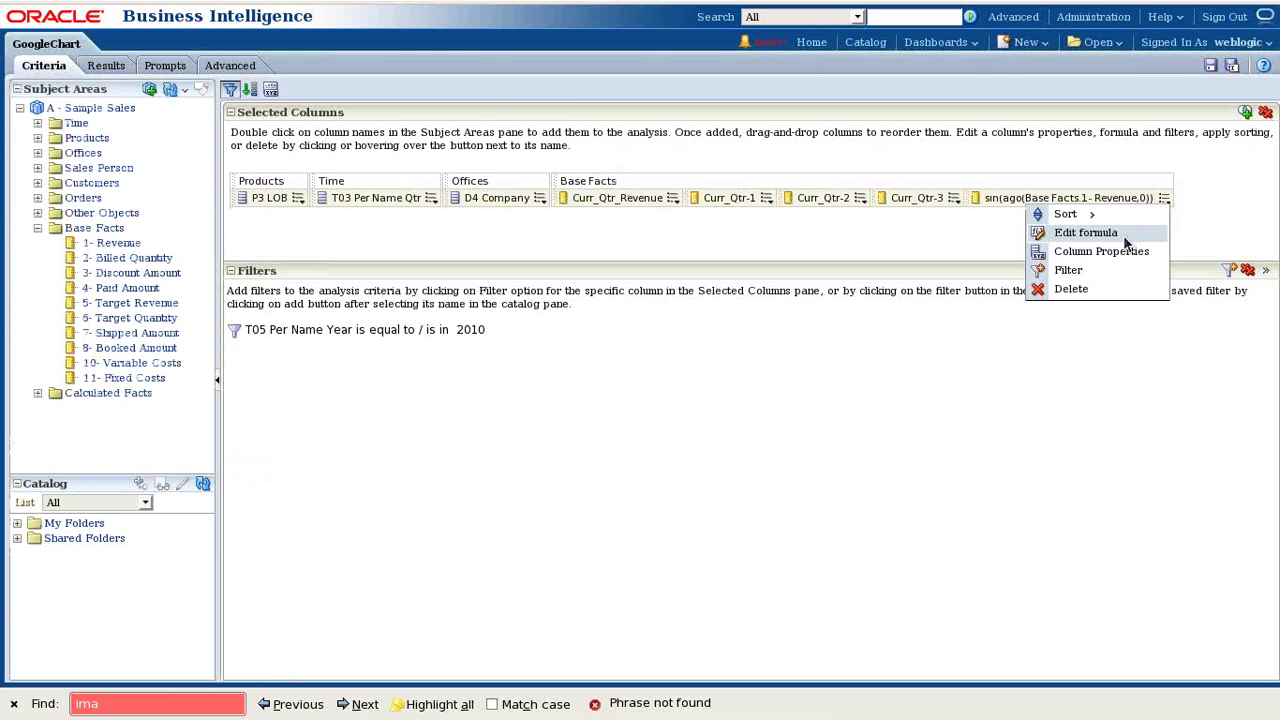
{"action": "left_click", "coordinate": [1124, 237]}
{"action": "left_click", "coordinate": [703, 259]}
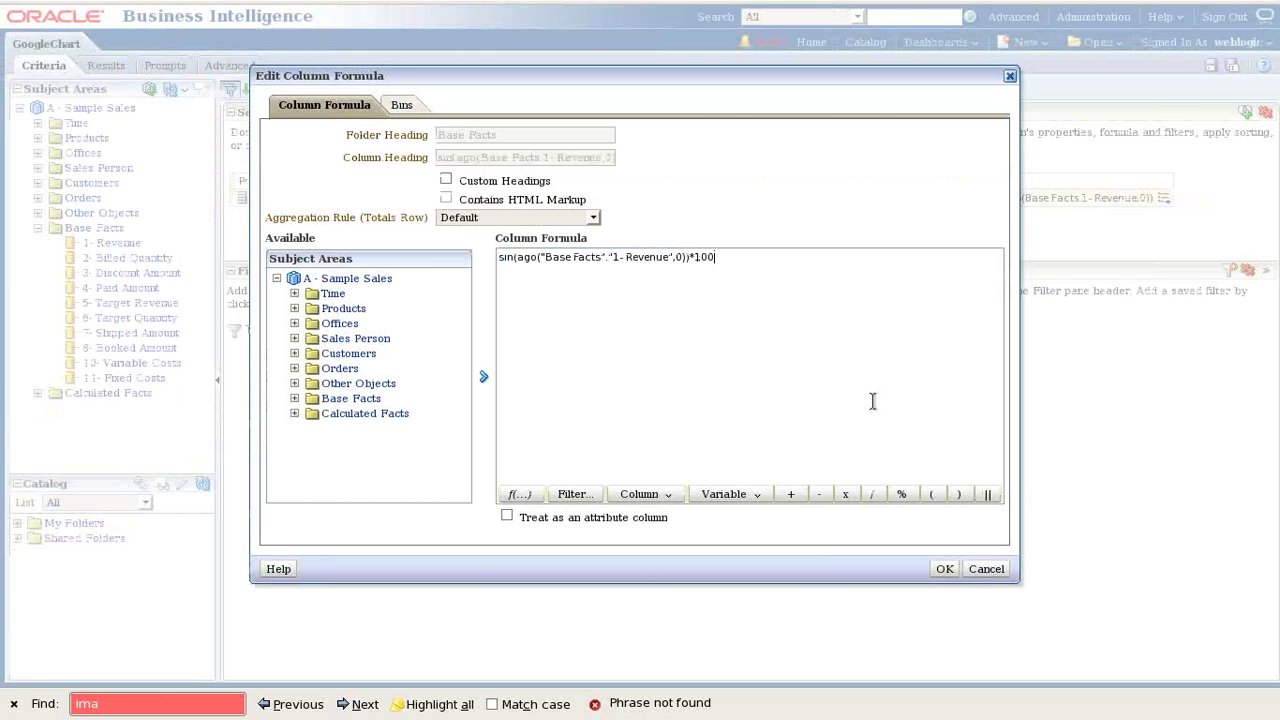
{"action": "left_click", "coordinate": [944, 569]}
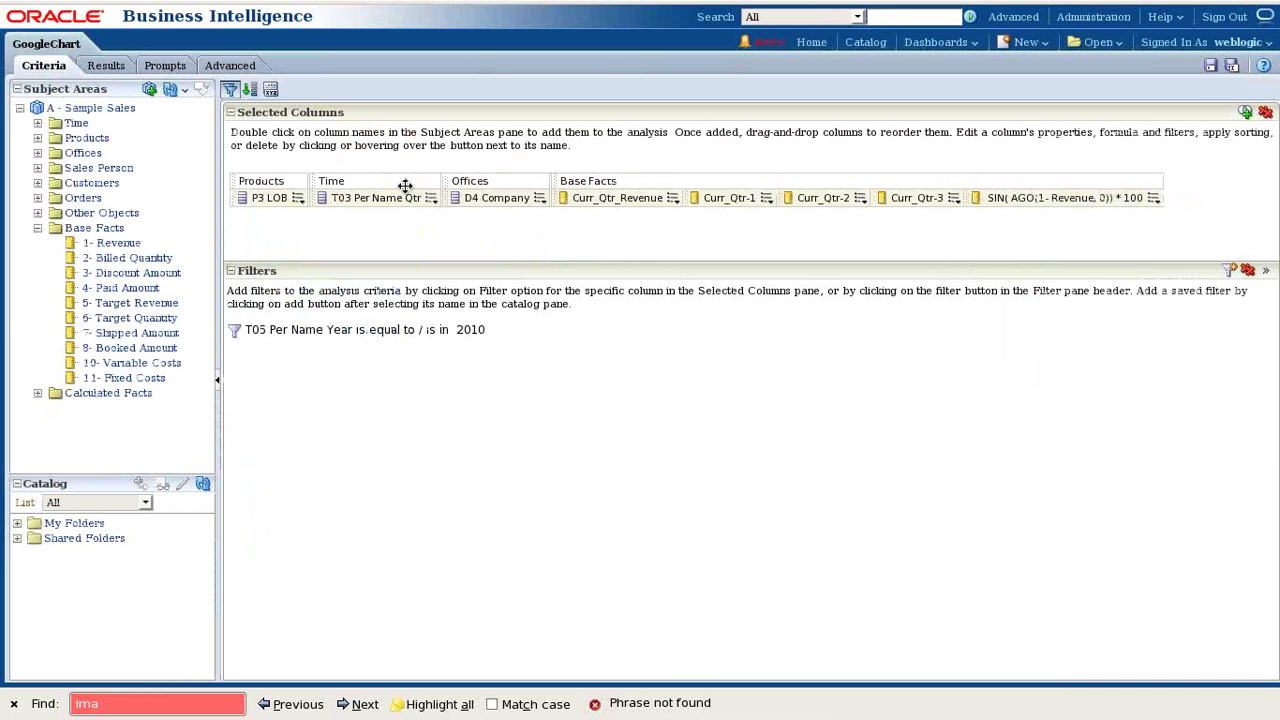
{"action": "left_click", "coordinate": [114, 72]}
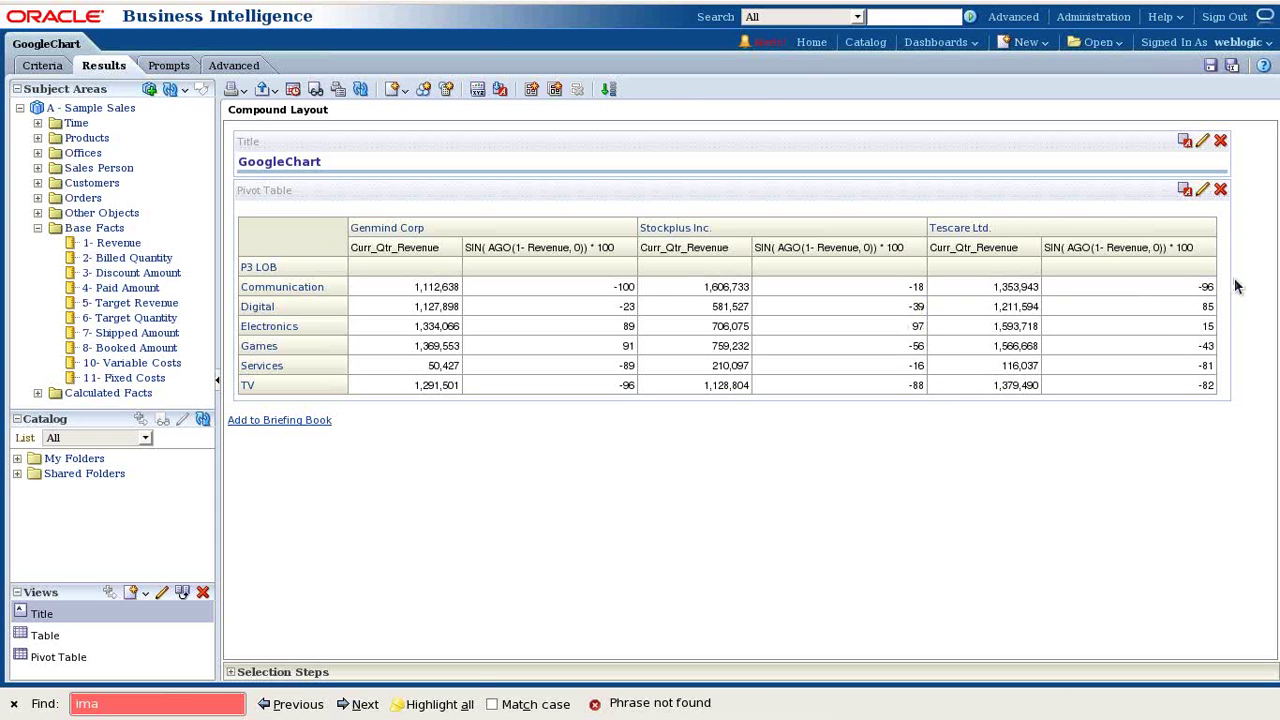
Step: Wrap the sine column's formula in Abs( ), giving Abs(sin(ago("Base Facts"."1- Revenue",0))*100), and show the pivot results
{"action": "left_click", "coordinate": [43, 70]}
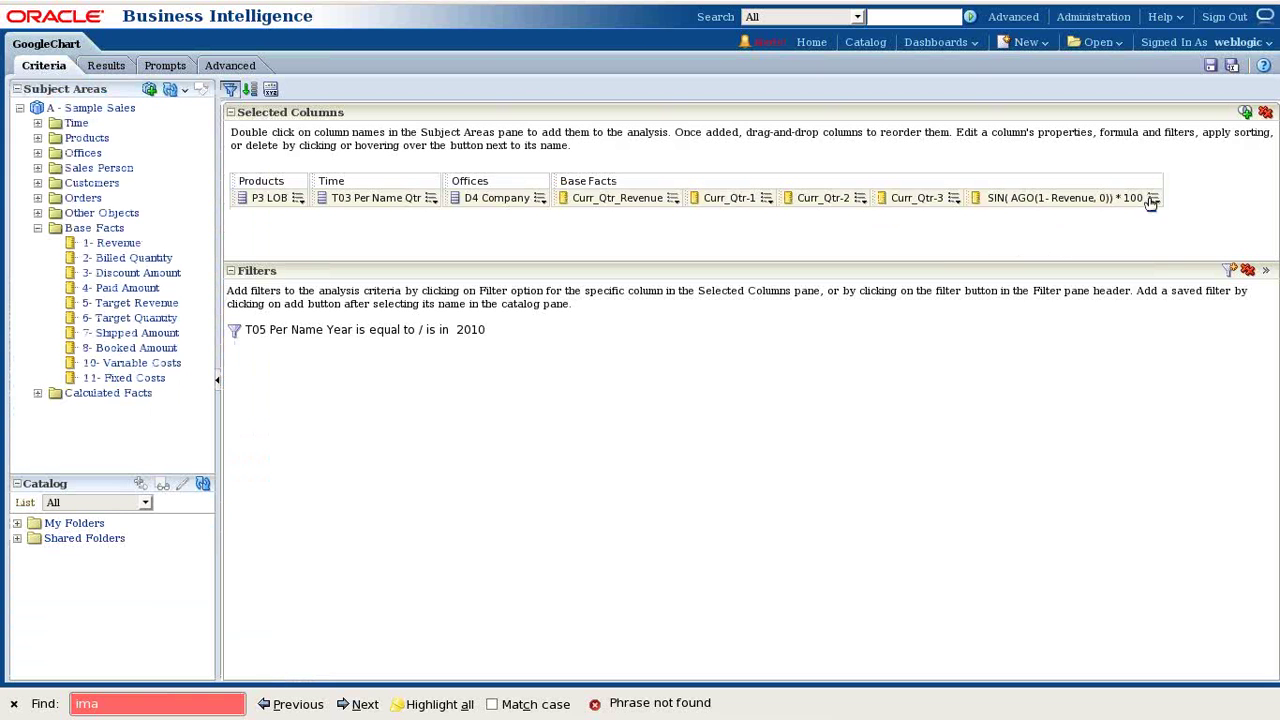
{"action": "left_click", "coordinate": [1153, 200]}
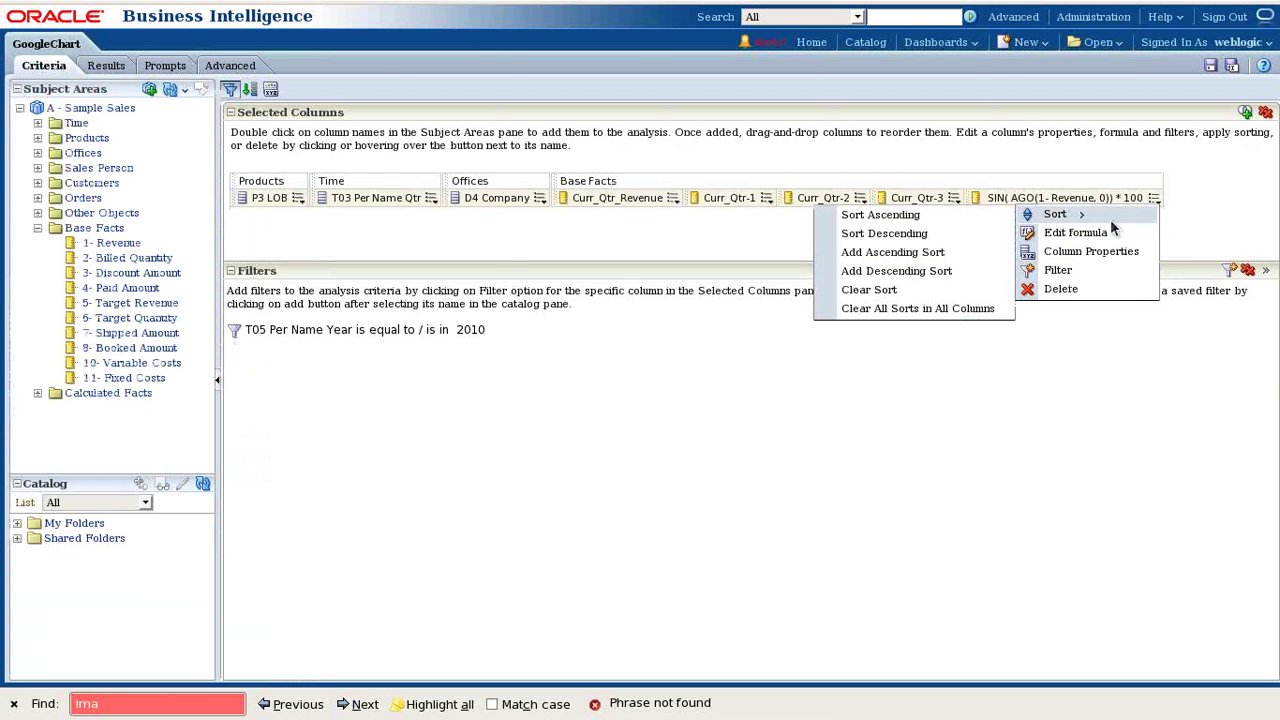
{"action": "left_click", "coordinate": [1075, 232]}
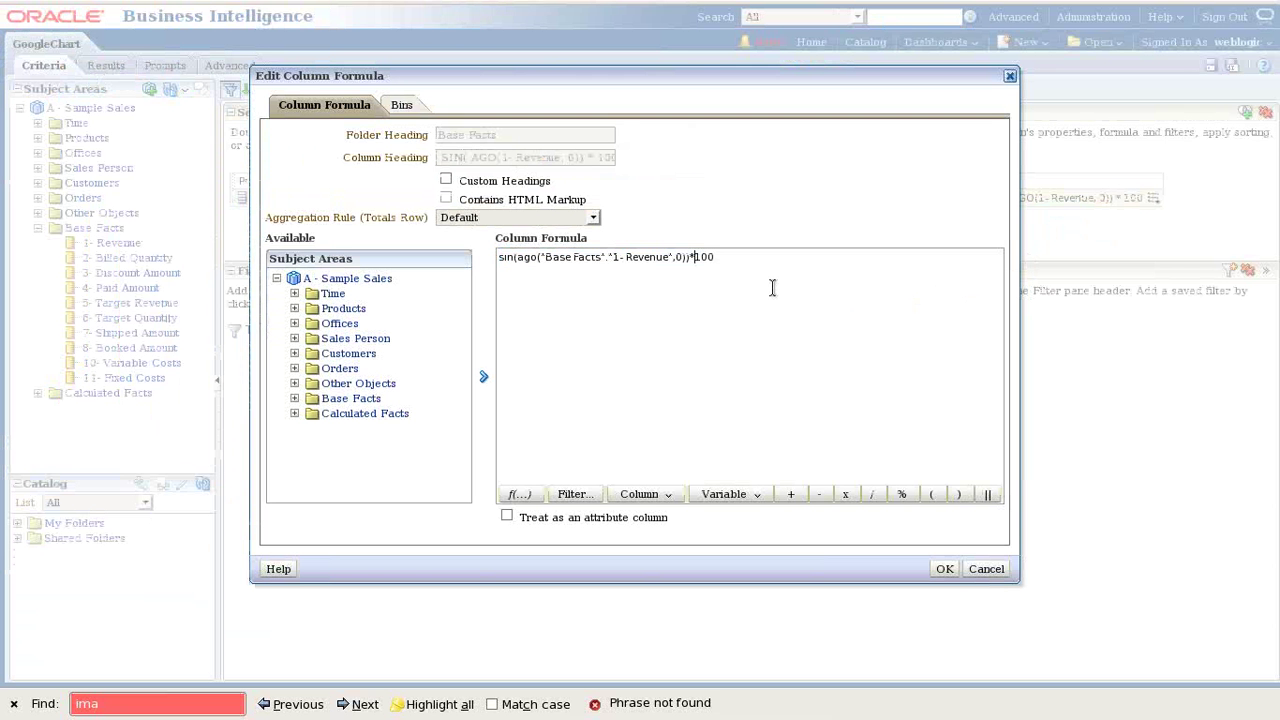
{"action": "type", "text": "Abs("}
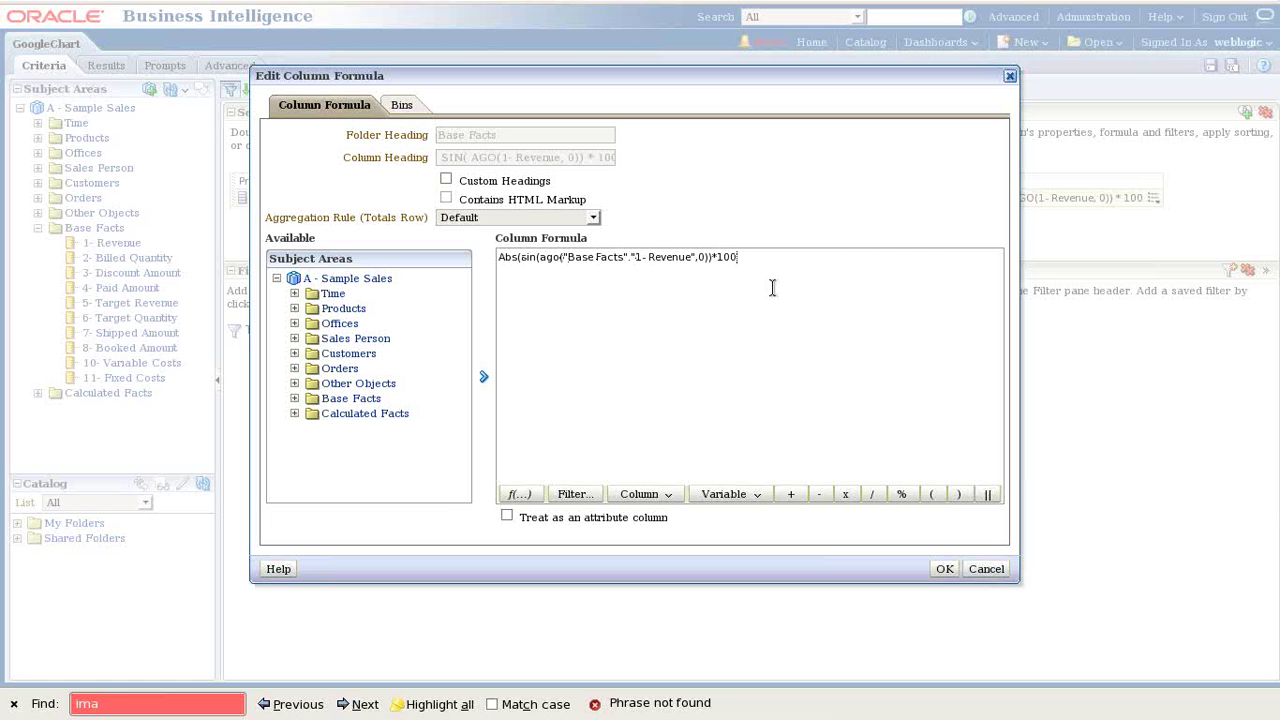
{"action": "left_click", "coordinate": [944, 568]}
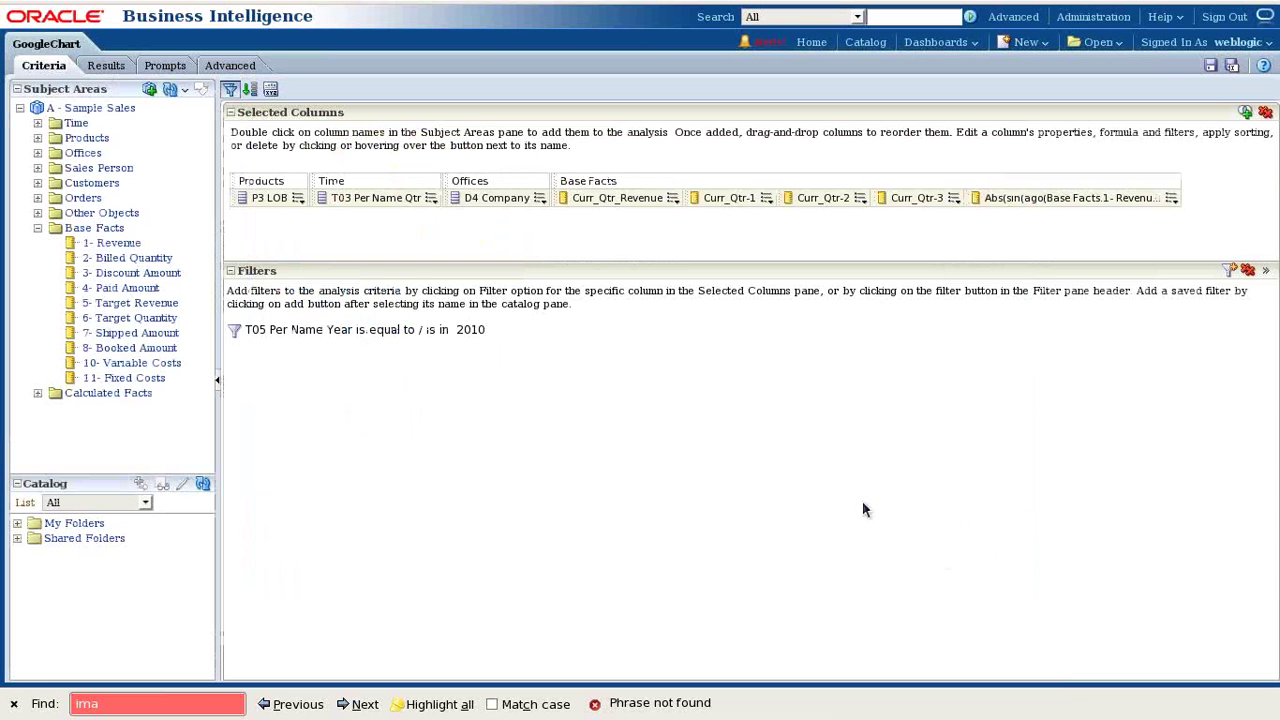
{"action": "left_click", "coordinate": [108, 67]}
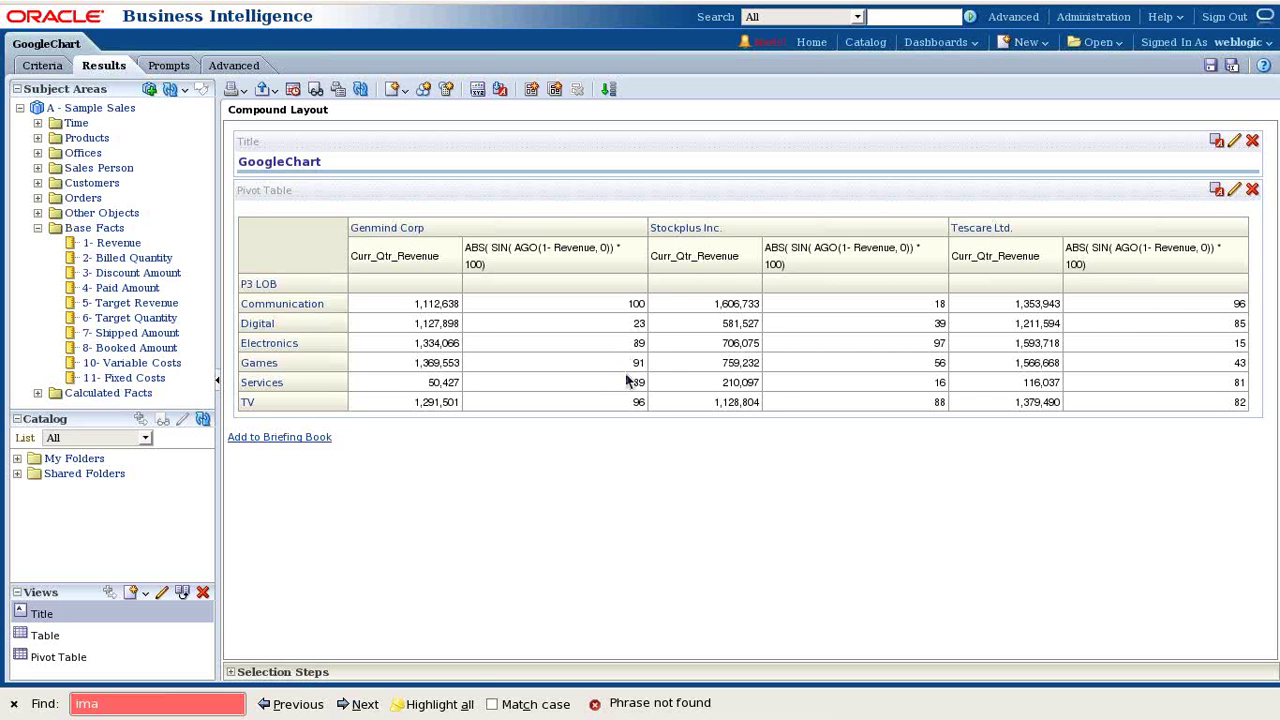
Step: Cast the Abs column's formula as Varchar(20) and show the pivot results
{"action": "left_click", "coordinate": [42, 66]}
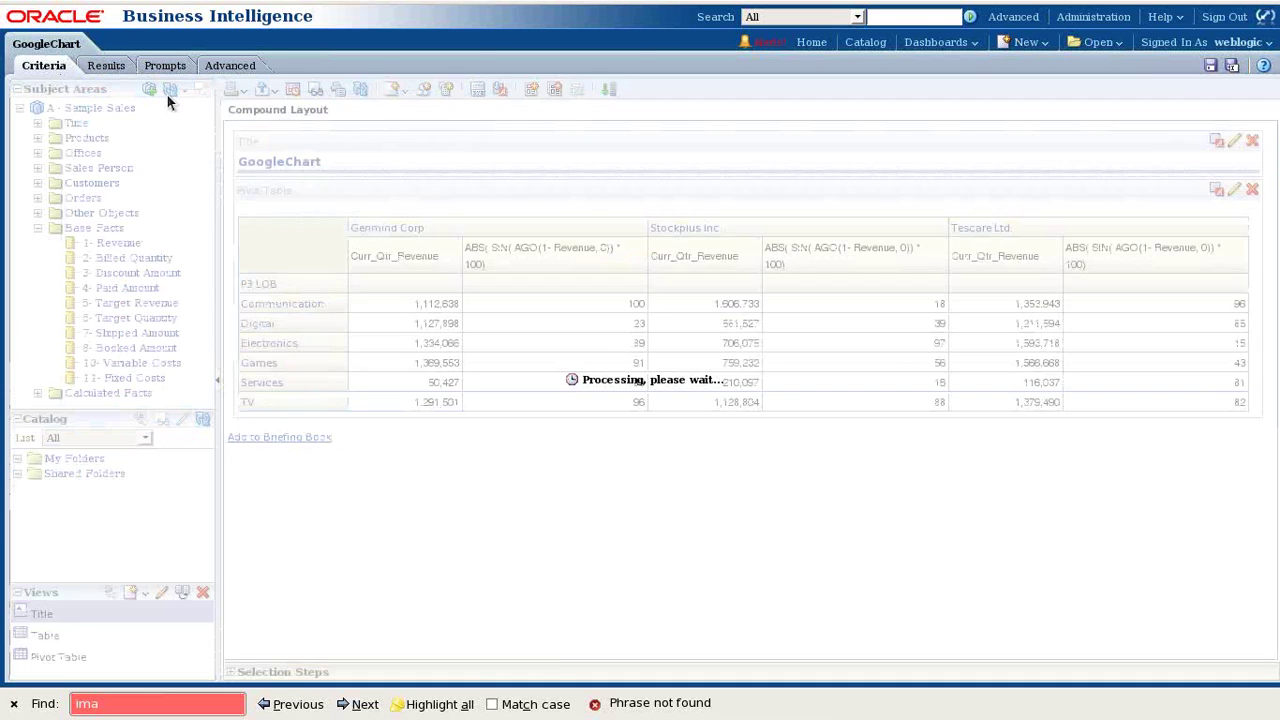
{"action": "left_click", "coordinate": [1172, 199]}
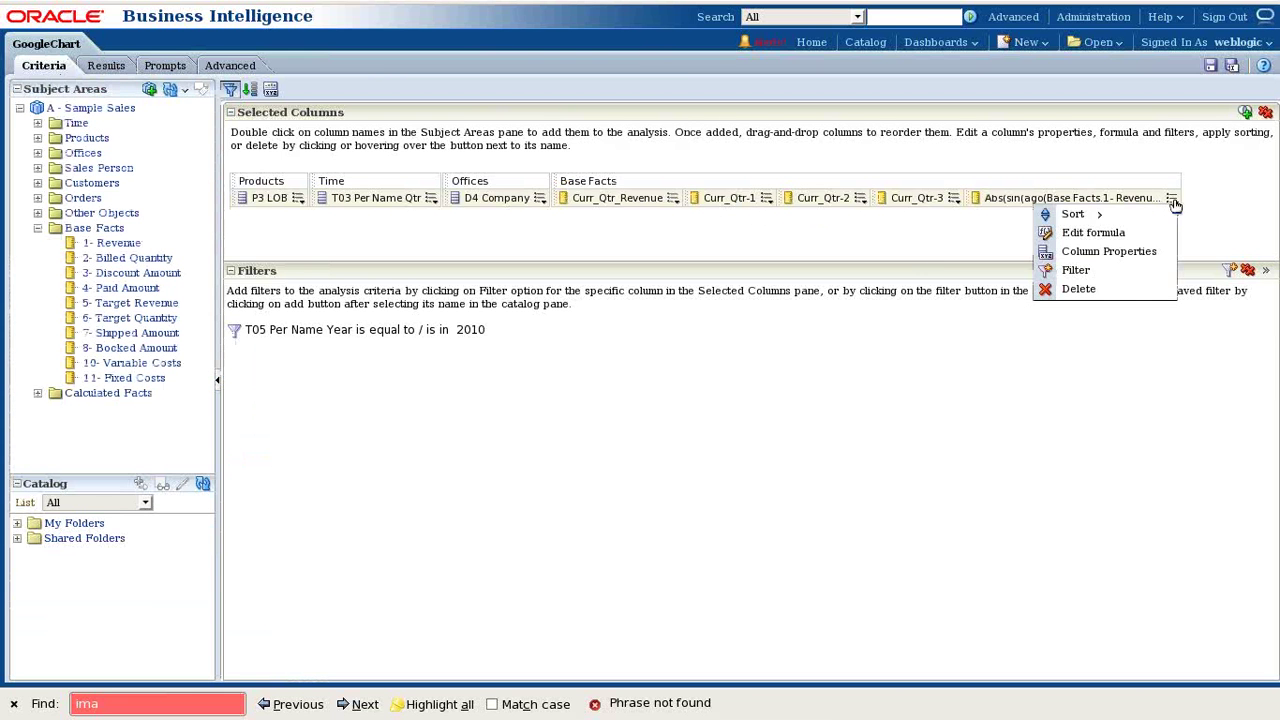
{"action": "left_click", "coordinate": [1132, 227]}
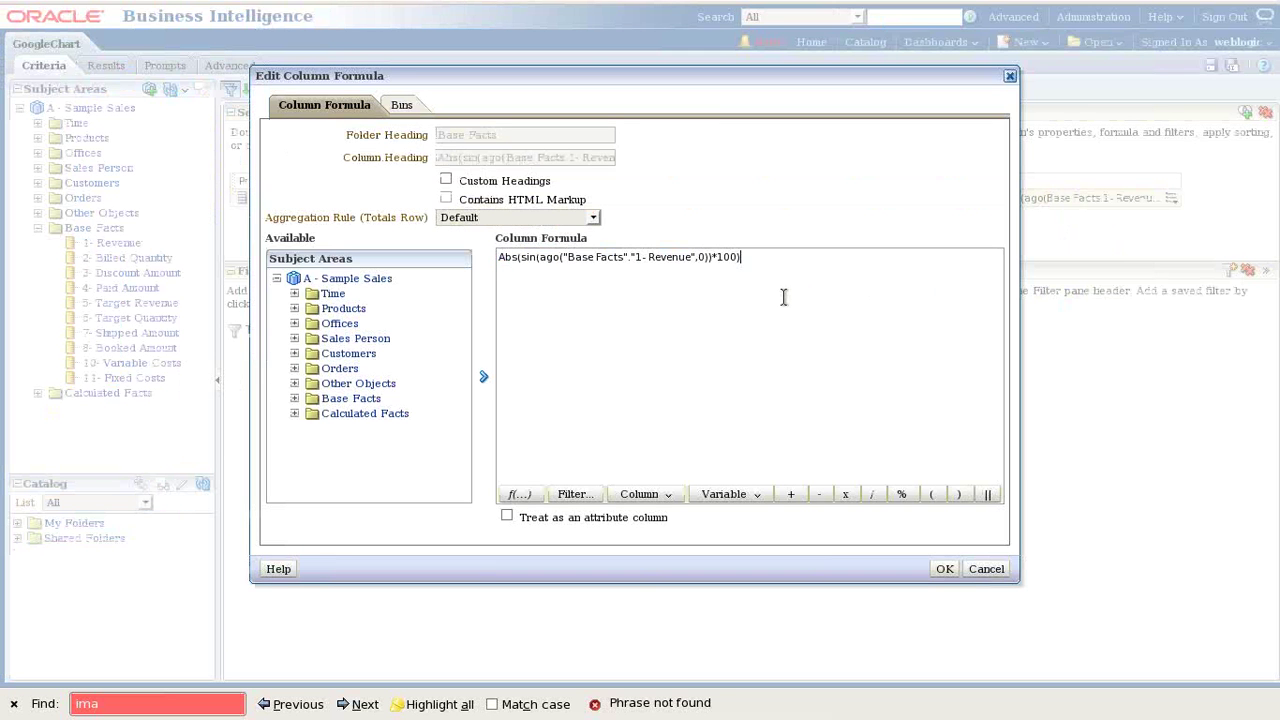
{"action": "key", "text": "Home"}
{"action": "type", "text": "Cast"}
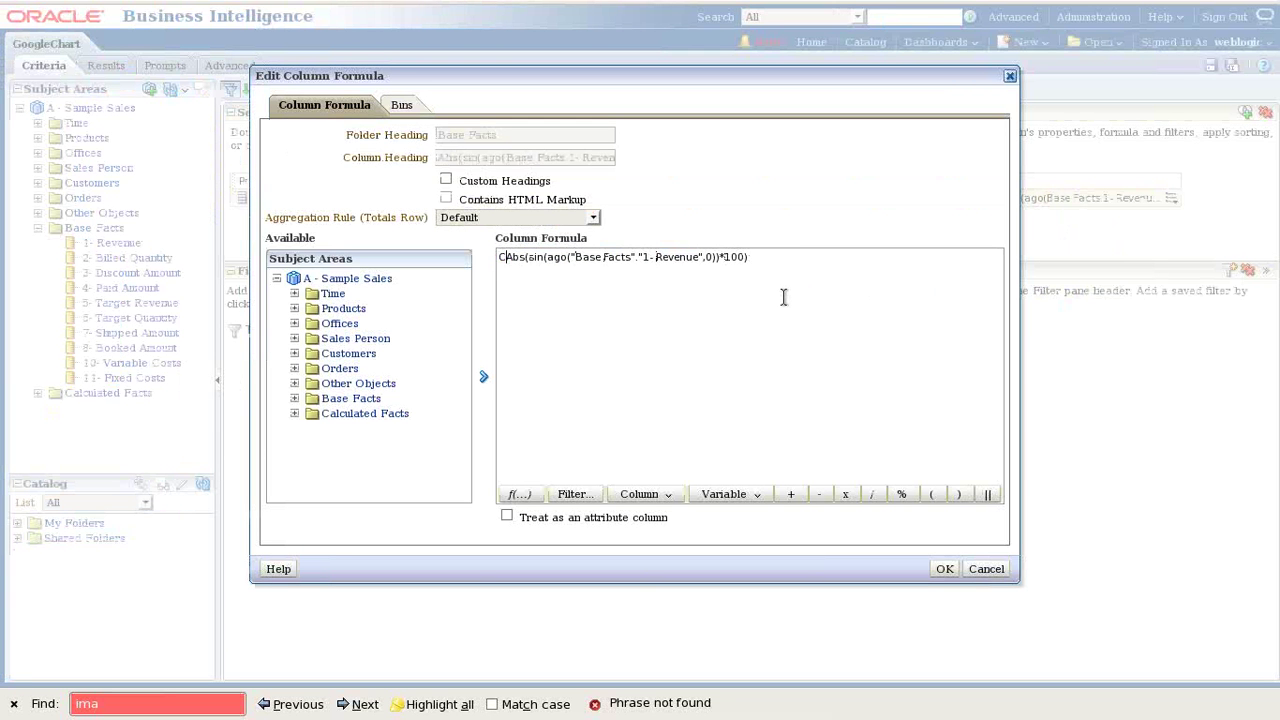
{"action": "type", "text": "("}
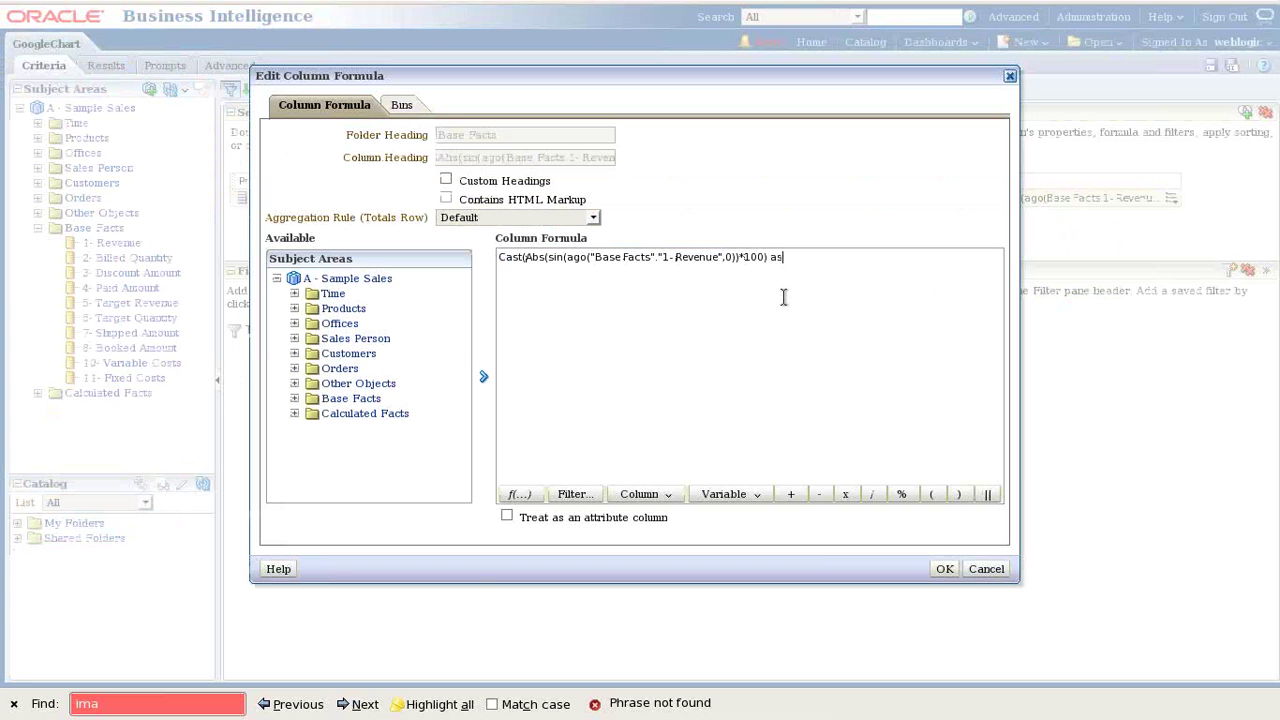
{"action": "type", "text": " Varchar"}
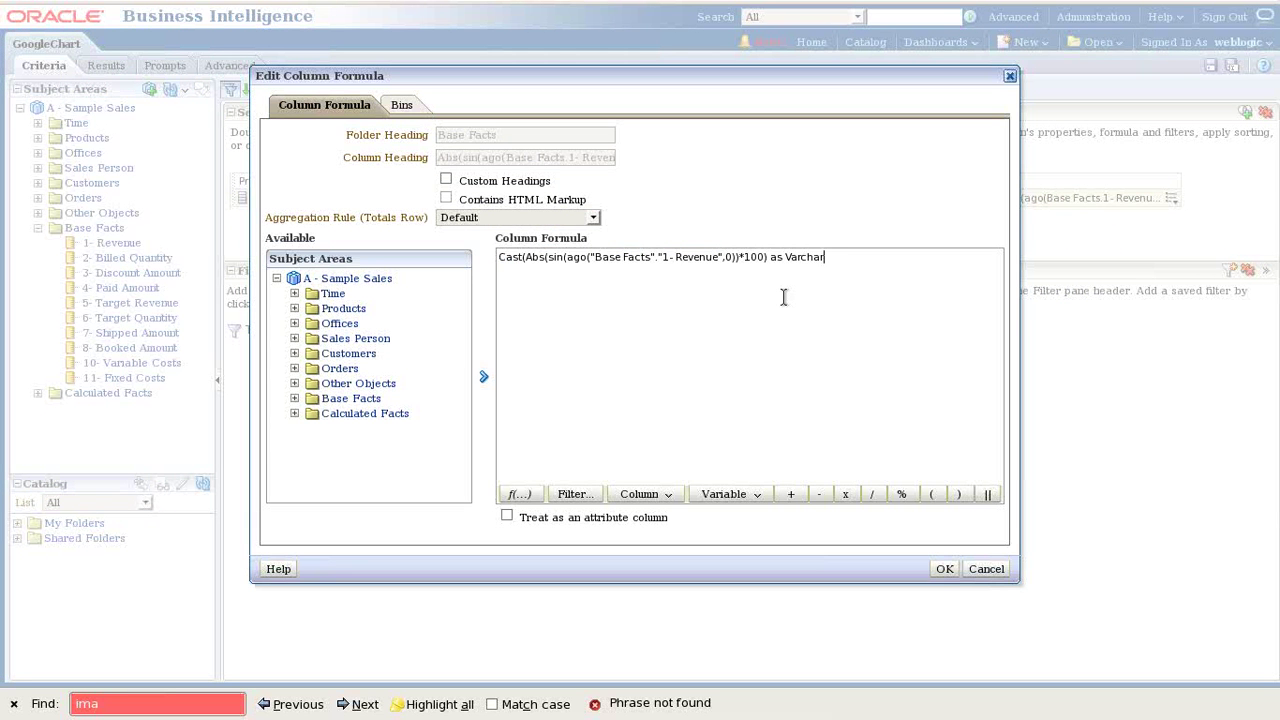
{"action": "type", "text": "(20"}
{"action": "key", "text": "BackSpace"}
{"action": "left_click", "coordinate": [943, 570]}
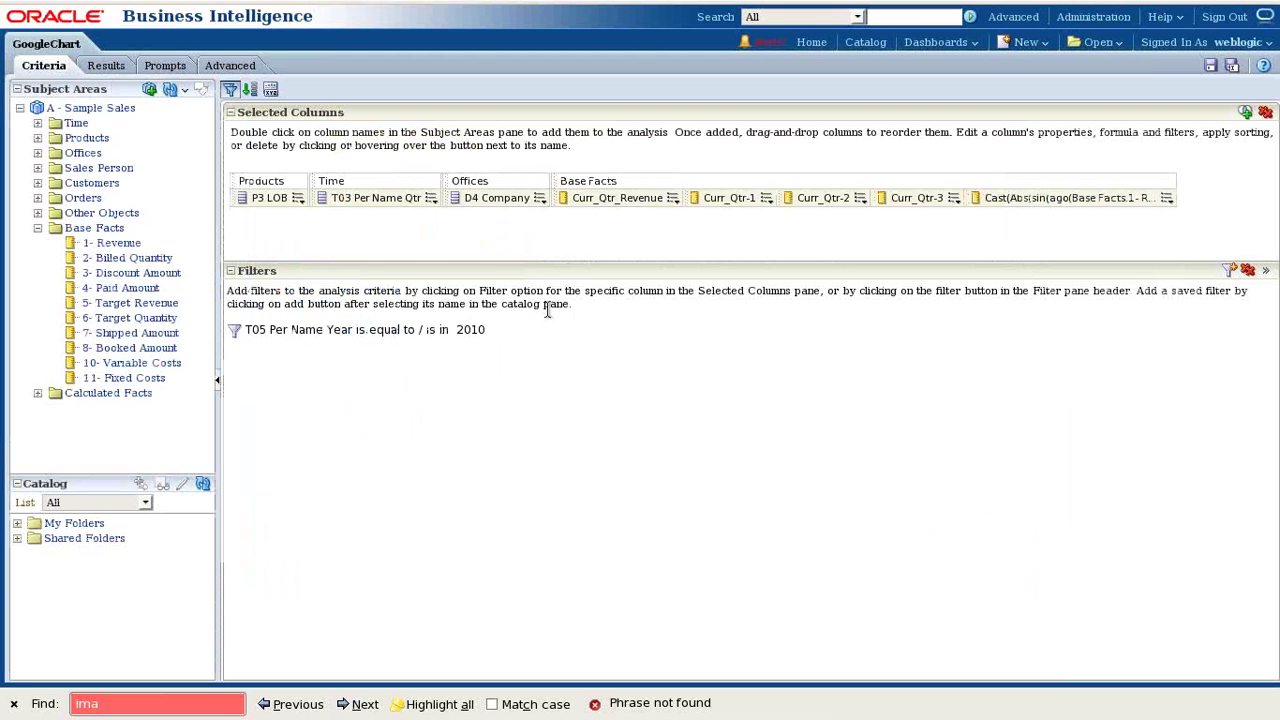
{"action": "left_click", "coordinate": [106, 66]}
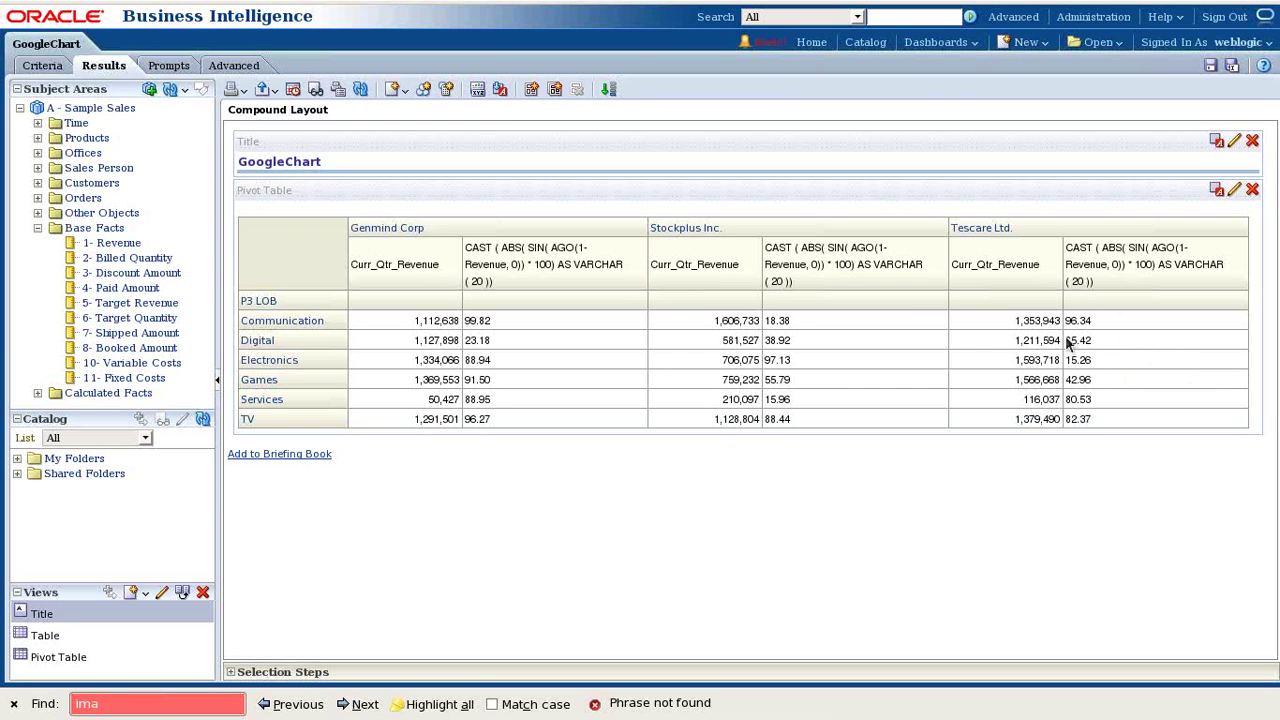
Step: In the Cast column's formula, append || "," || and add a copy of the Cast expression on a second line
{"action": "mouse_move", "coordinate": [772, 712]}
{"action": "left_click", "coordinate": [40, 66]}
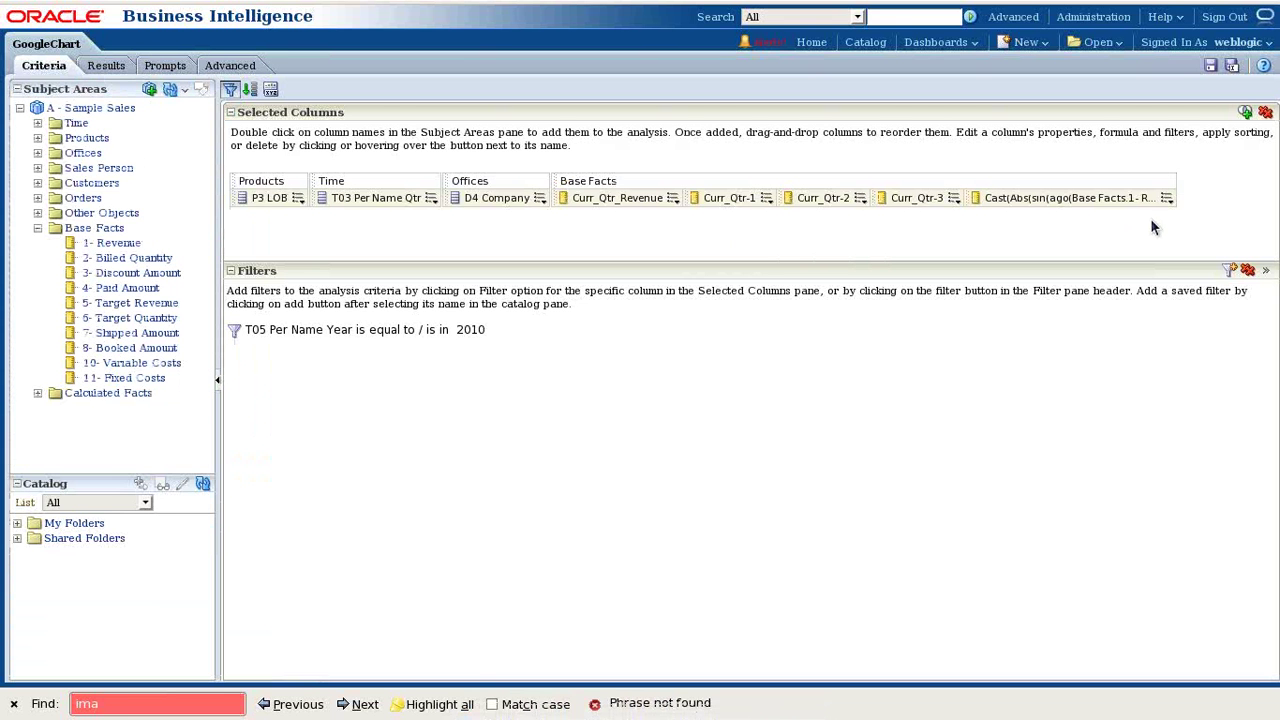
{"action": "left_click", "coordinate": [1166, 198]}
{"action": "left_click", "coordinate": [1122, 232]}
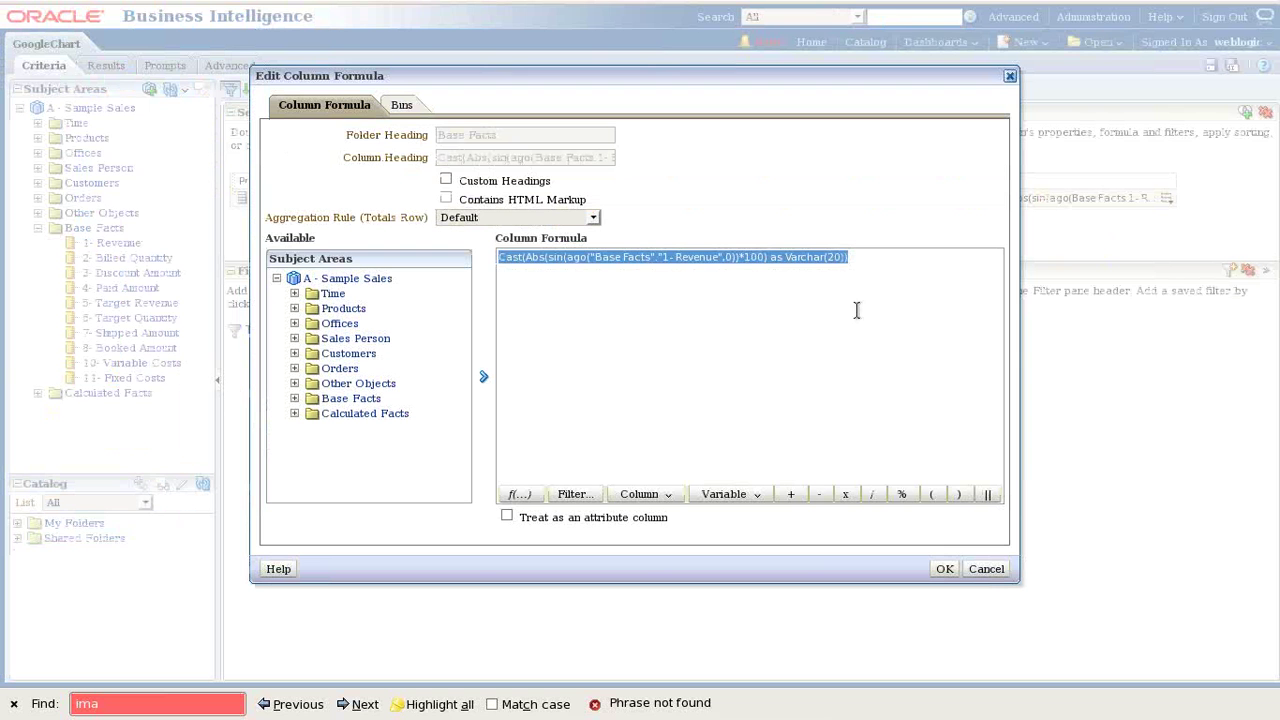
{"action": "left_click", "coordinate": [872, 265]}
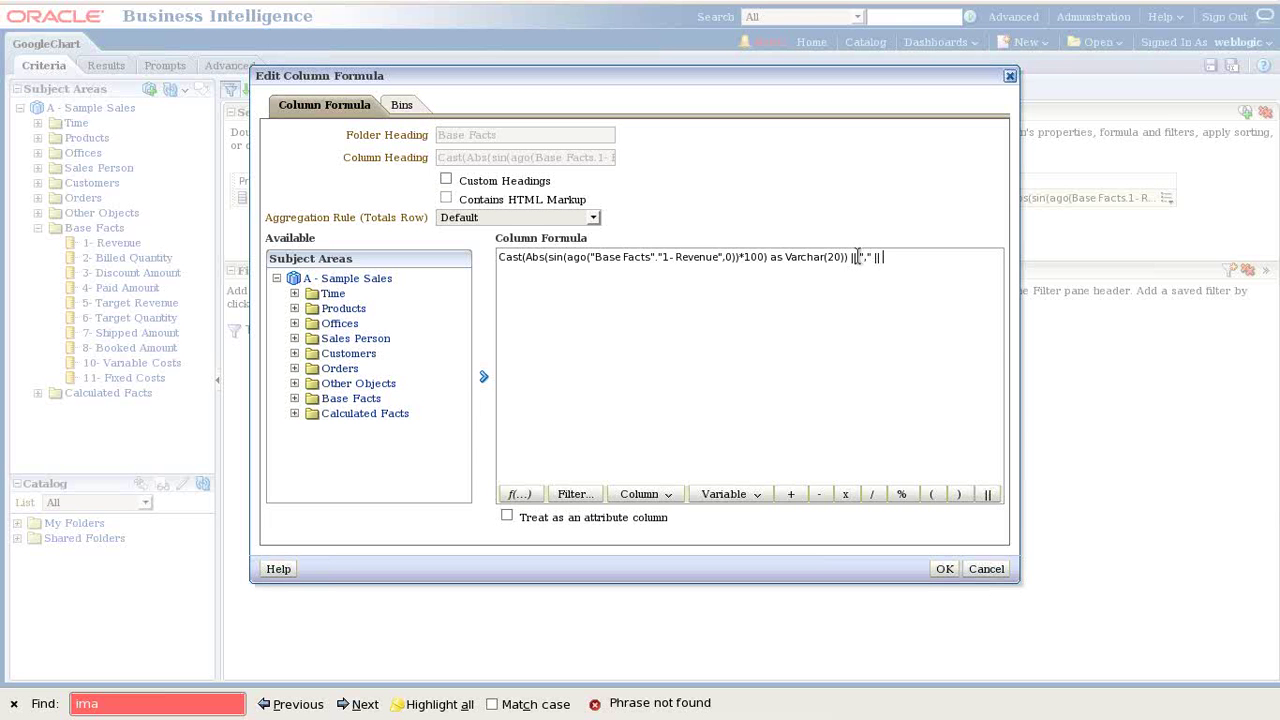
{"action": "left_click_drag", "start_coordinate": [848, 257], "coordinate": [498, 256]}
{"action": "key", "text": "ctrl+c"}
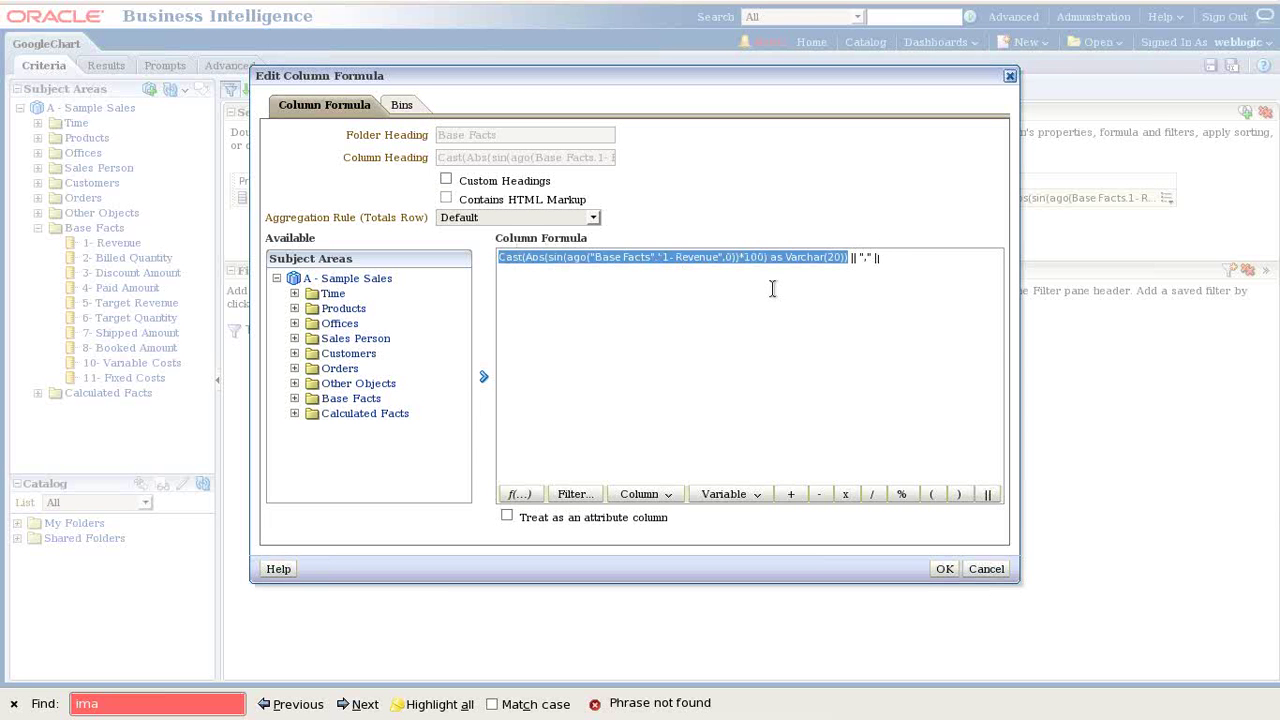
{"action": "left_click", "coordinate": [893, 257]}
{"action": "key", "text": "ctrl+v"}
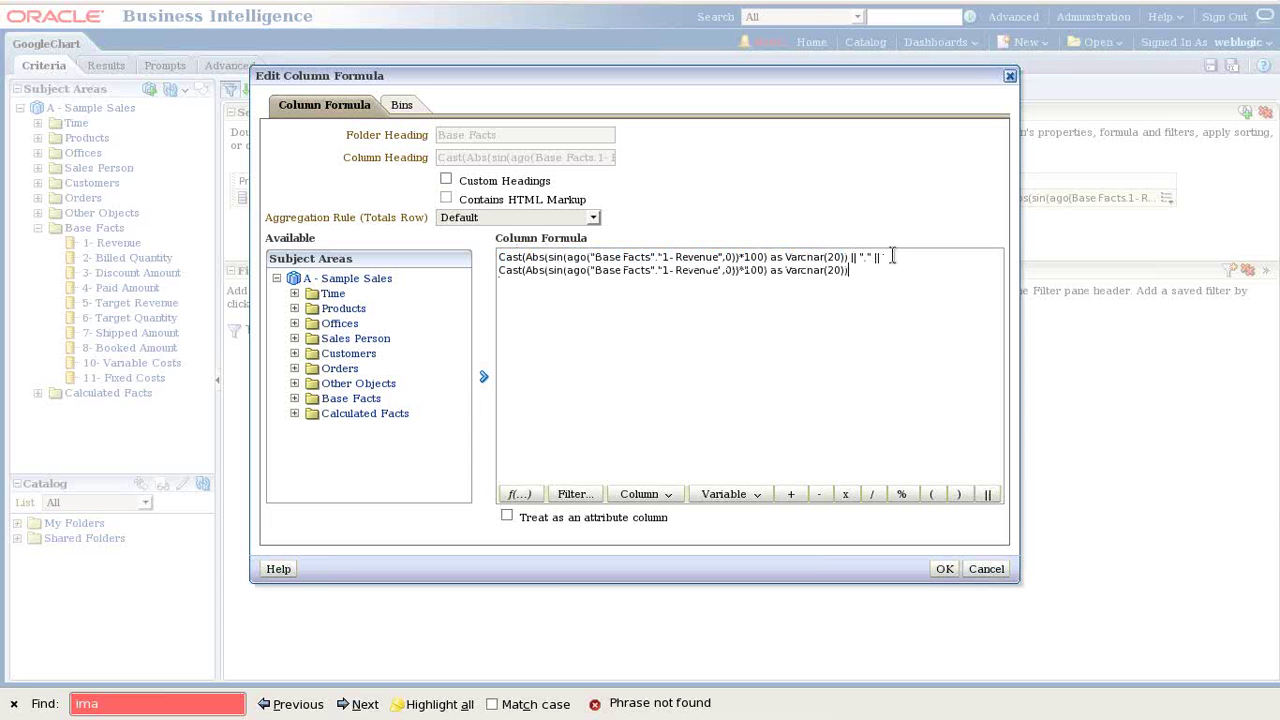
Step: Set the second Cast expression's Ago offset to 1 and append the || "," || separator to that line
{"action": "key", "text": "Left"}
{"action": "key", "text": "Left"}
{"action": "key", "text": "Left"}
{"action": "key", "text": "Left"}
{"action": "key", "text": "Left"}
{"action": "key", "text": "Left"}
{"action": "key", "text": "Left"}
{"action": "left_click_drag", "start_coordinate": [884, 257], "coordinate": [851, 257]}
{"action": "key", "text": "ctrl+c"}
{"action": "left_click", "coordinate": [890, 265]}
{"action": "key", "text": "ctrl+v"}
{"action": "key", "text": "shift+End"}
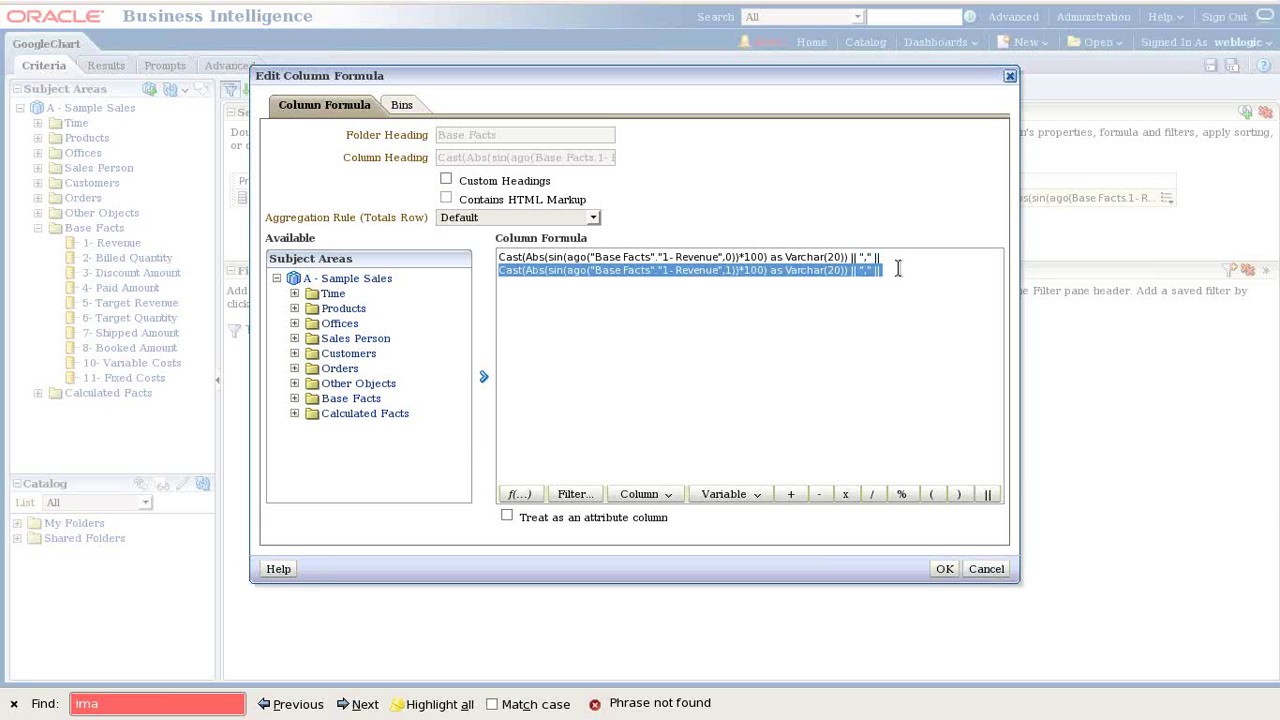
Step: Add two more copies of the second line below it, with the fourth line lacking the trailing || "," || separator
{"action": "key", "text": "ctrl+c"}
{"action": "key", "text": "End"}
{"action": "key", "text": "Return"}
{"action": "key", "text": "ctrl+v"}
{"action": "key", "text": "Return"}
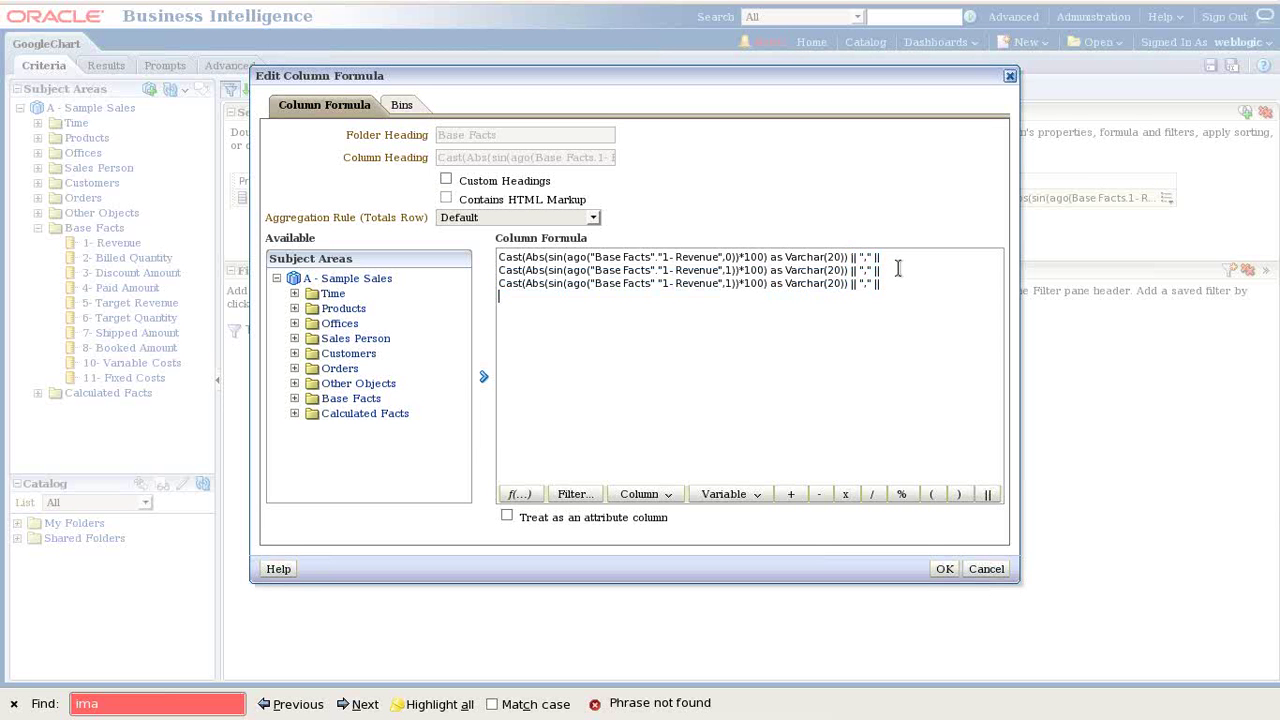
{"action": "key", "text": "ctrl+v"}
{"action": "key", "text": "Return"}
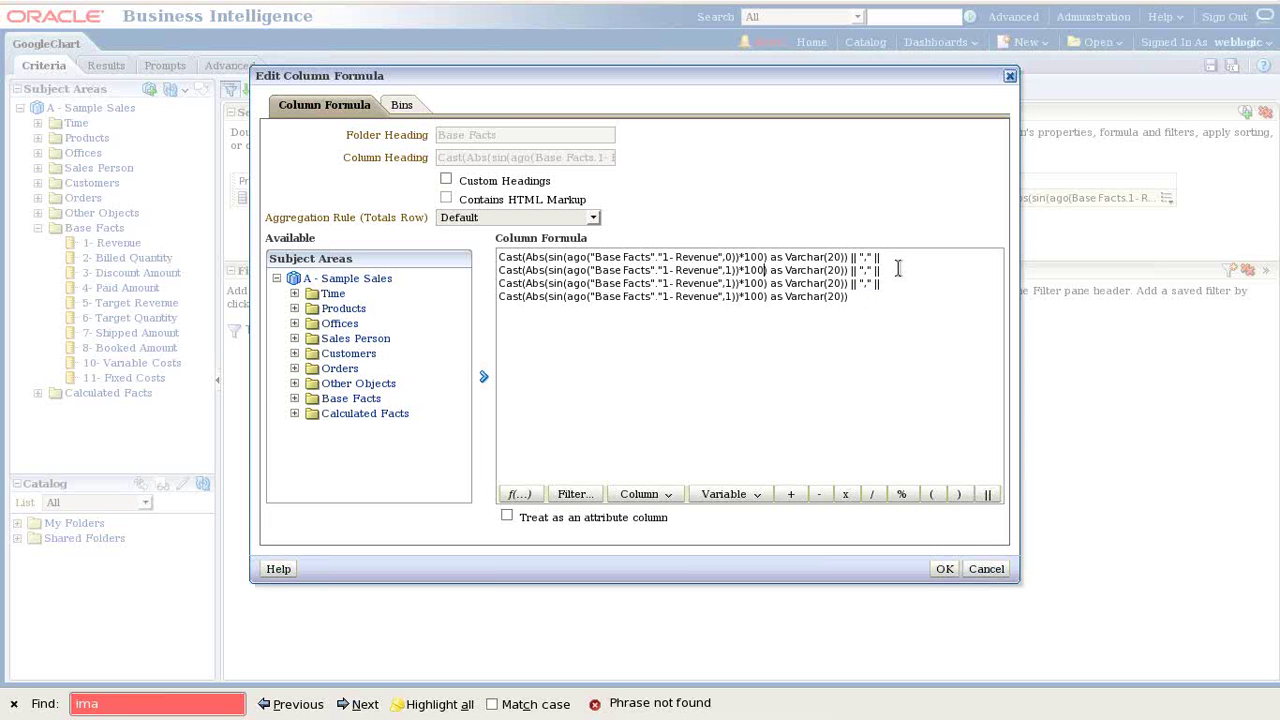
Step: Set the Ago offset to 2 in the formula's third line and to 3 in the fourth line
{"action": "key", "text": "Delete"}
{"action": "type", "text": "2"}
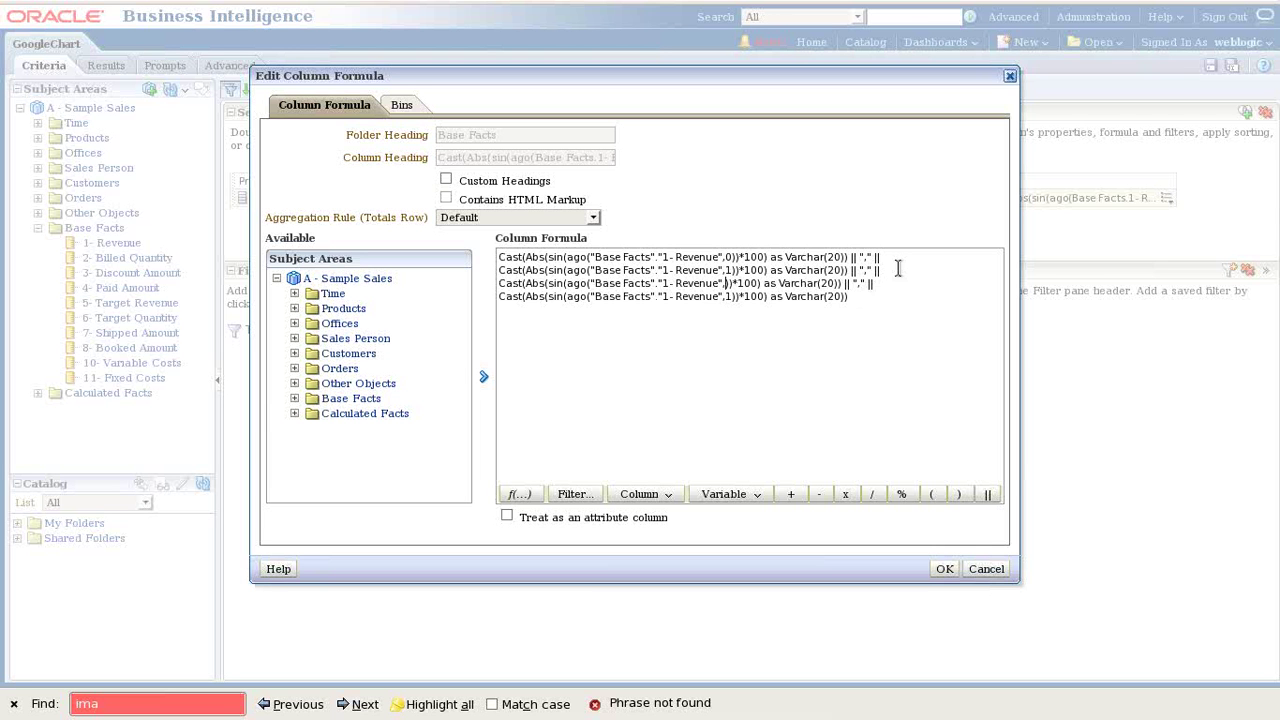
{"action": "key", "text": "Down"}
{"action": "key", "text": "BackSpace"}
{"action": "type", "text": "3"}
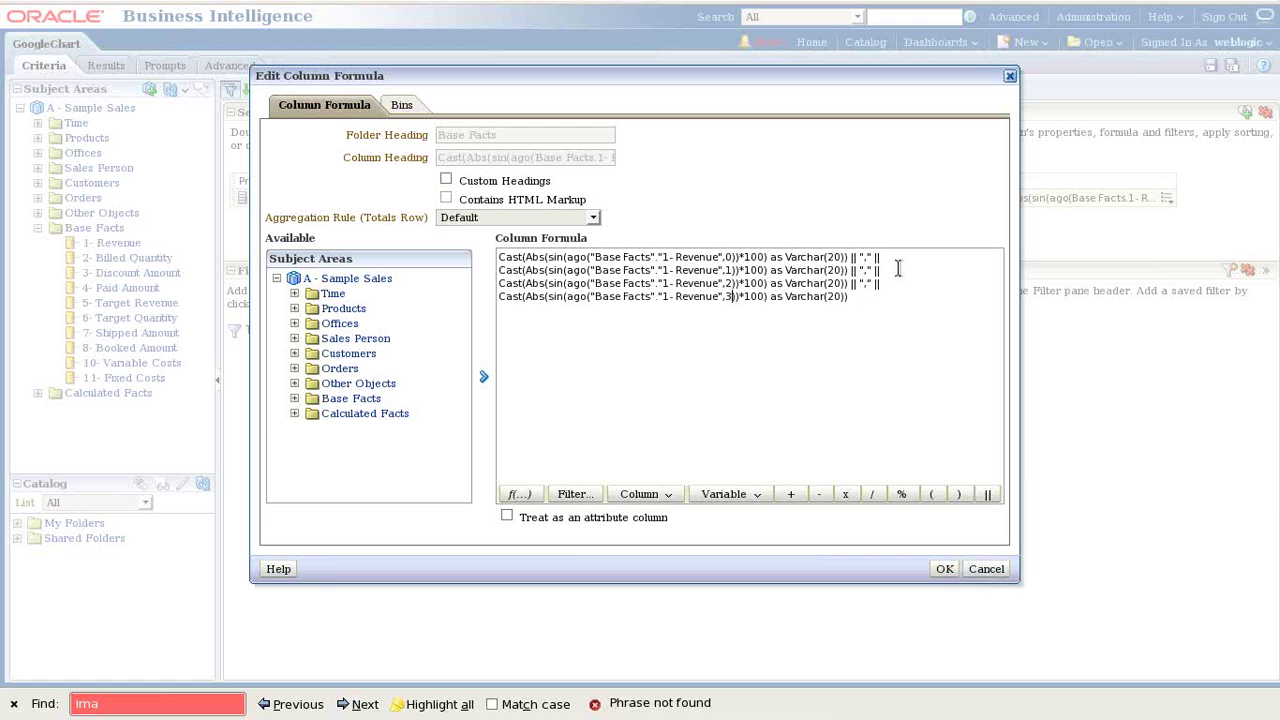
Step: Copy the four-line formula, discard this edit, paste it into a fresh edit of the Cast column and try to apply it
{"action": "left_click", "coordinate": [944, 568]}
{"action": "left_click", "coordinate": [847, 427]}
{"action": "key", "text": "ctrl+a"}
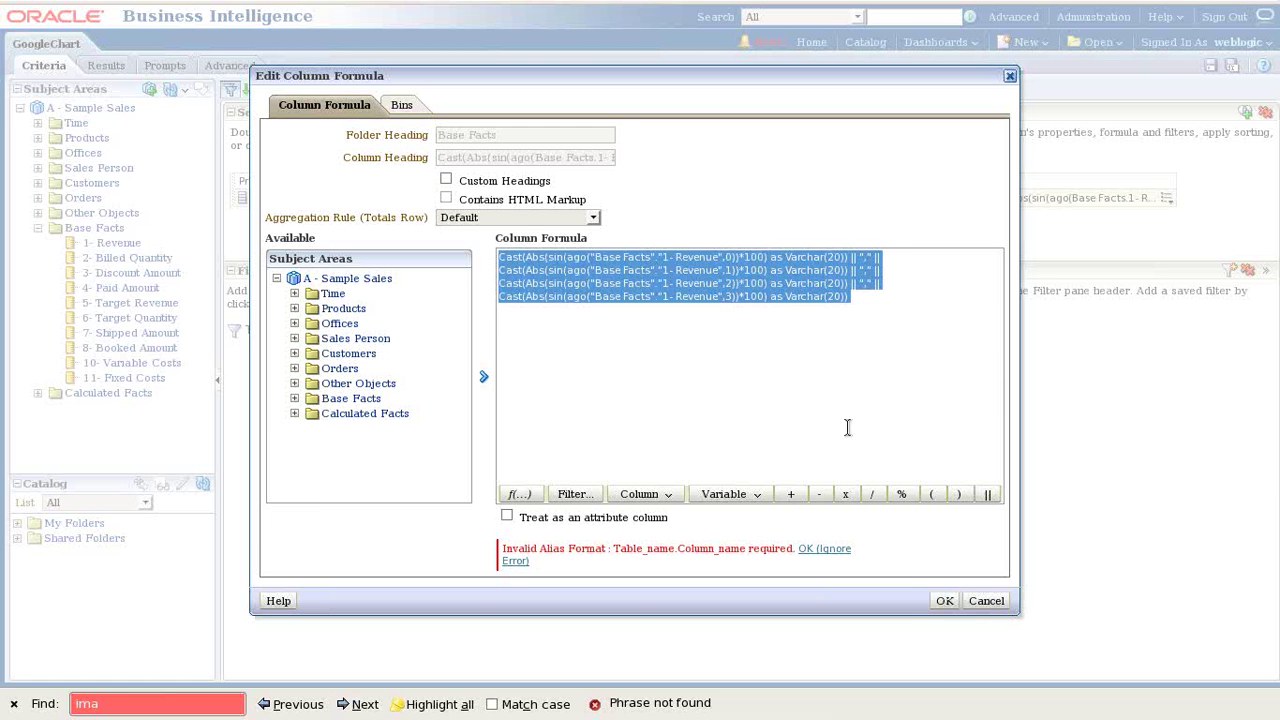
{"action": "left_click", "coordinate": [986, 600]}
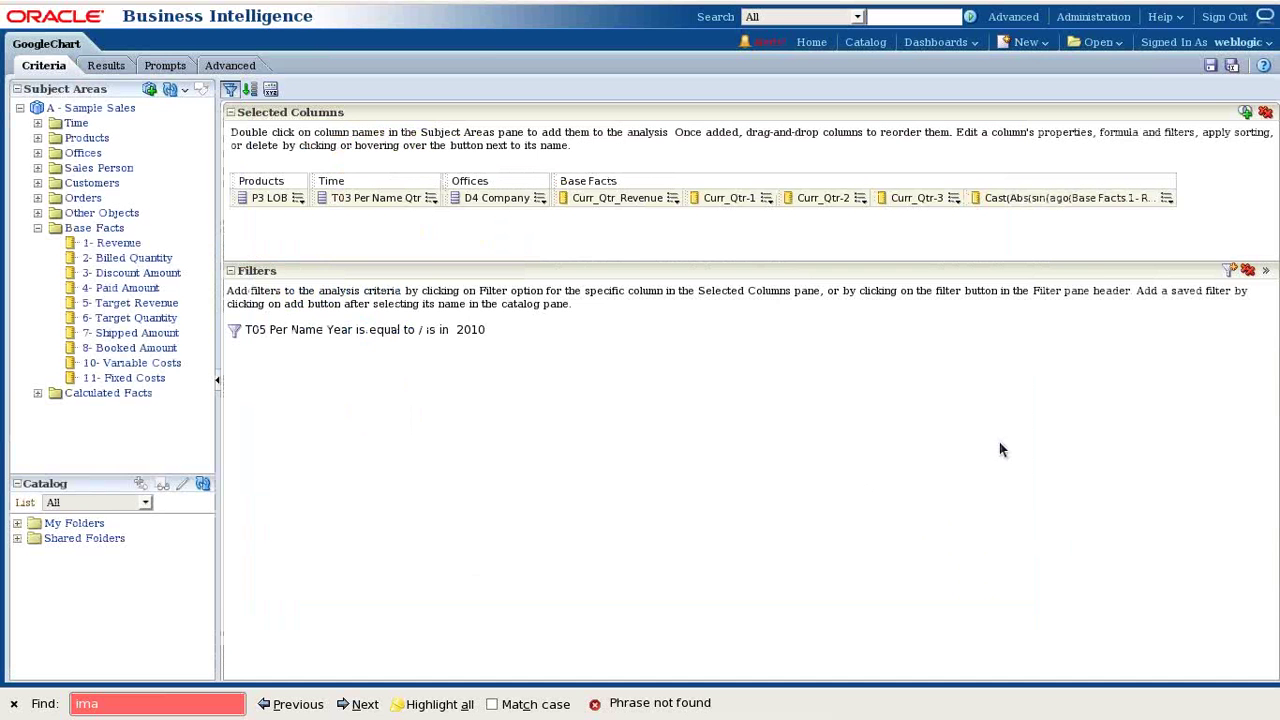
{"action": "left_click", "coordinate": [1165, 198]}
{"action": "left_click", "coordinate": [1100, 231]}
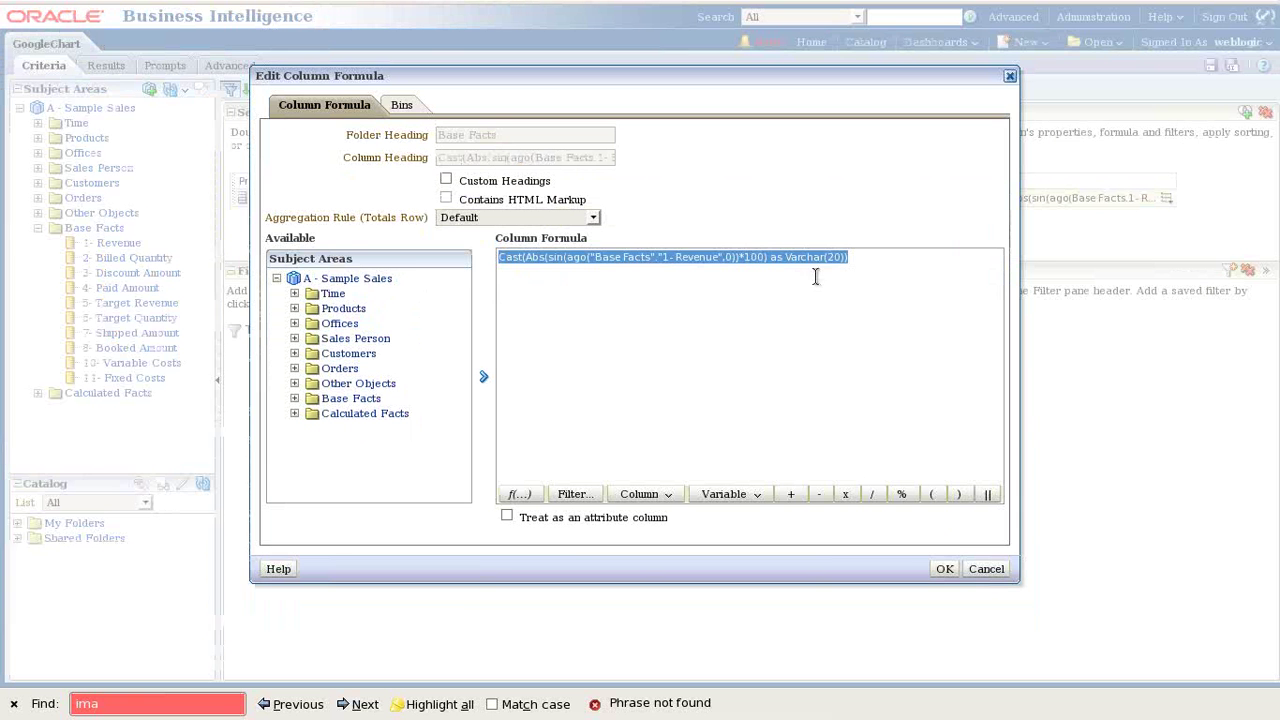
{"action": "key", "text": "ctrl+v"}
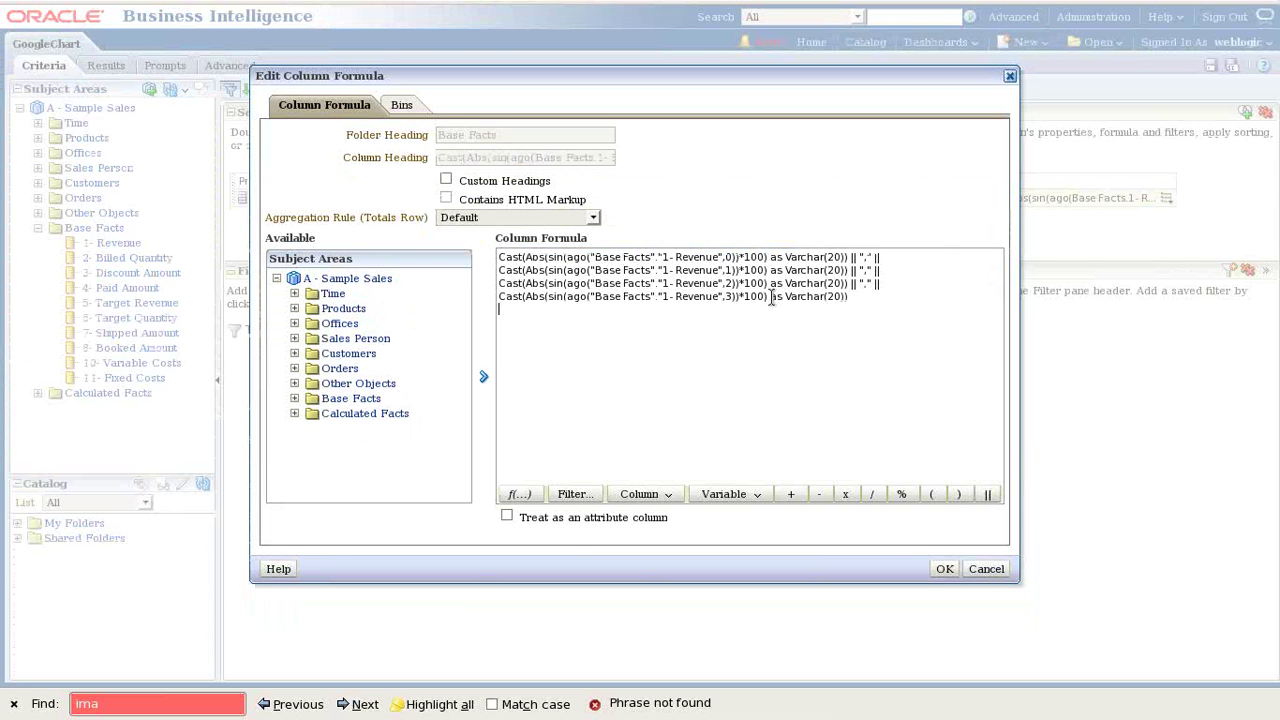
{"action": "left_click", "coordinate": [940, 570]}
Step: Change the three comma separators in the formula to single-quoted ',' and apply it, showing the pivot results
{"action": "left_click", "coordinate": [835, 375]}
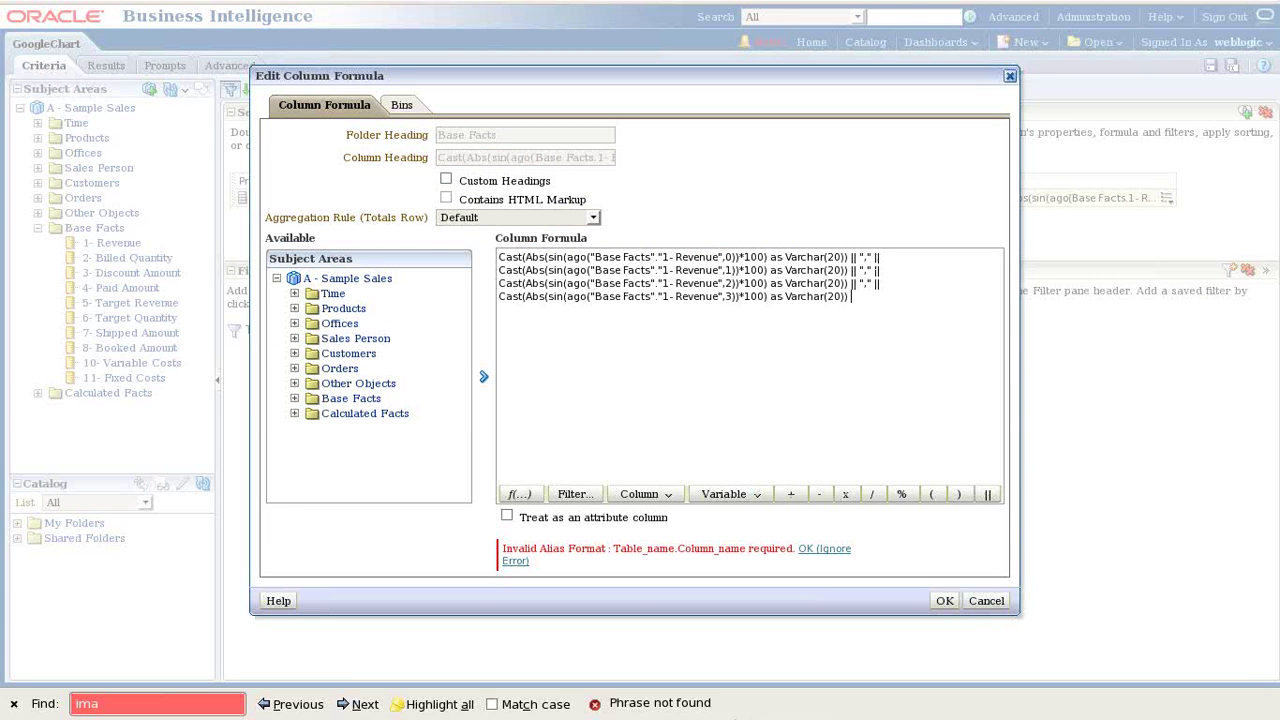
{"action": "mouse_move", "coordinate": [748, 714]}
{"action": "left_click", "coordinate": [790, 709]}
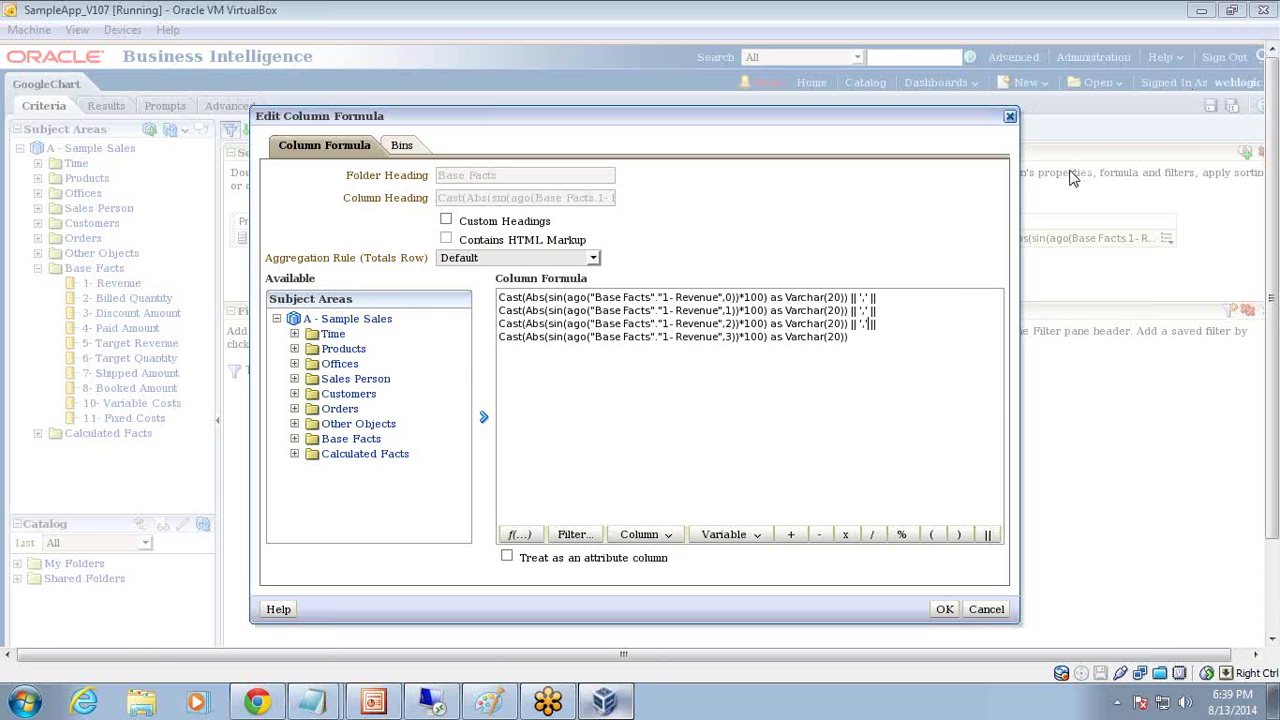
{"action": "key", "text": "Escape"}
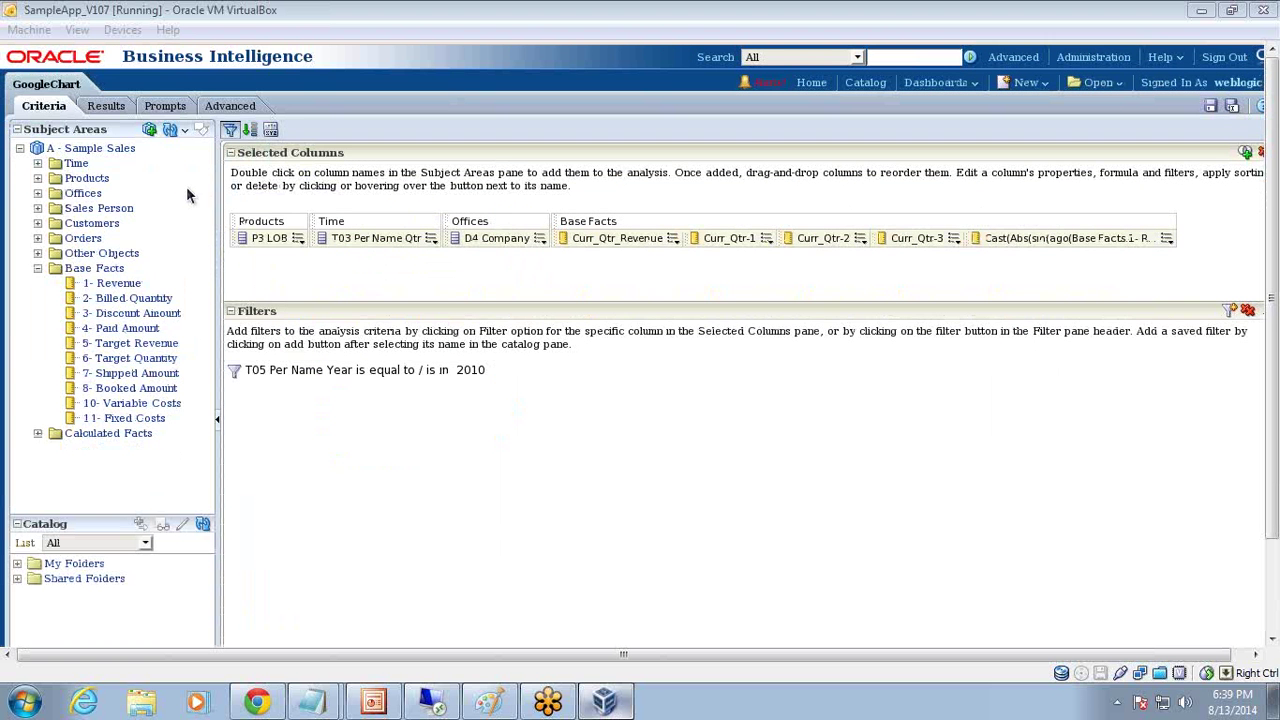
{"action": "left_click", "coordinate": [104, 106]}
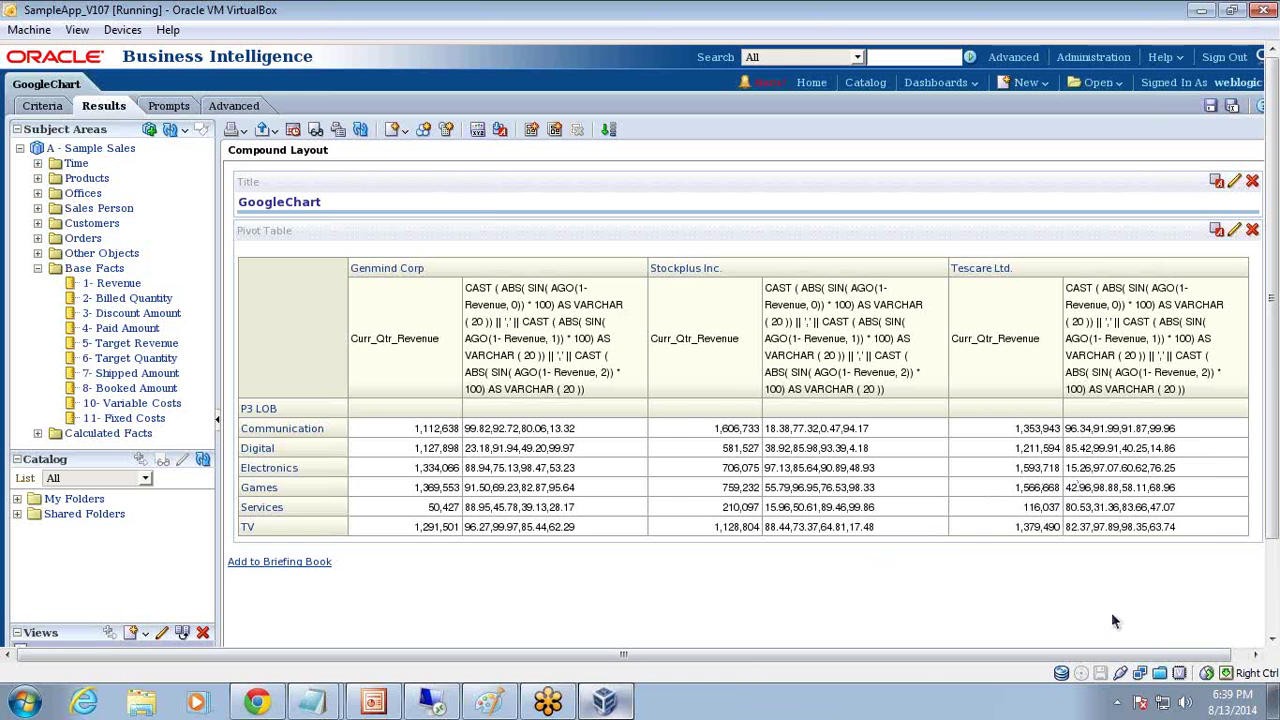
Step: Switch to the PowerPoint slide show, mark the Google Chart URL and Cast expressions with the red ballpoint pen, and leave the show
{"action": "left_click", "coordinate": [375, 702]}
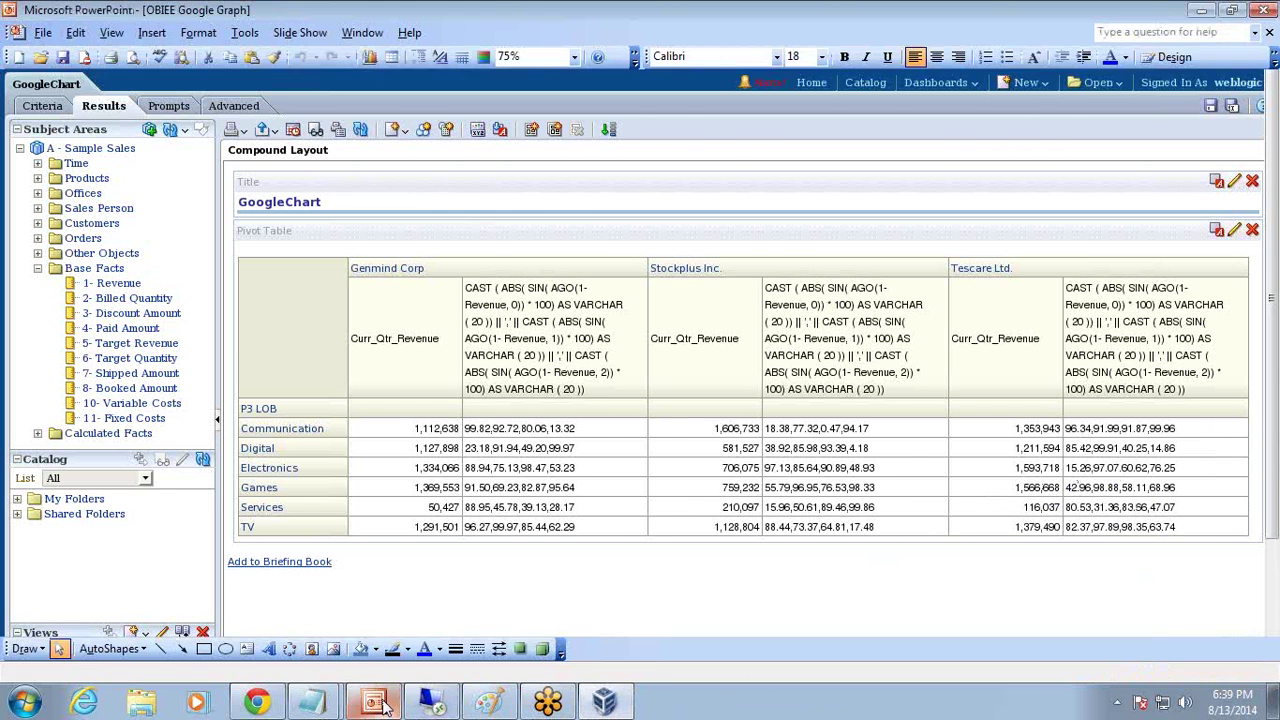
{"action": "key", "text": "shift+F5"}
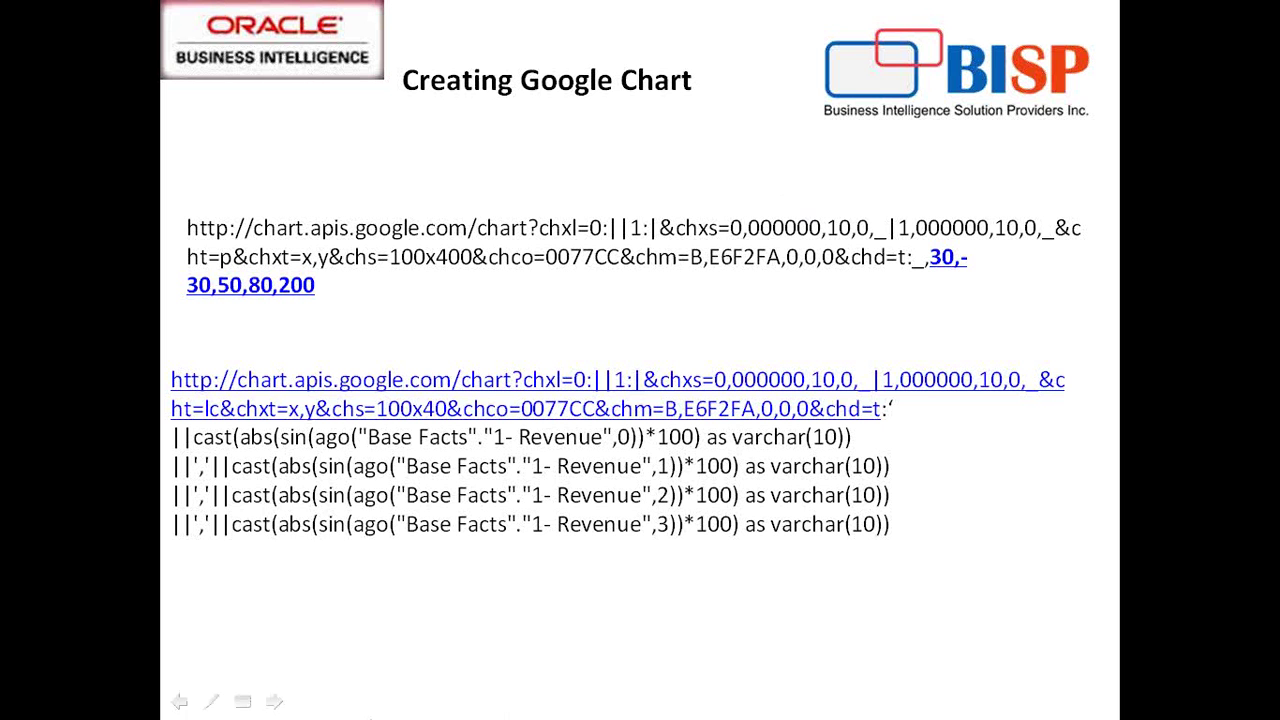
{"action": "left_click", "coordinate": [210, 701]}
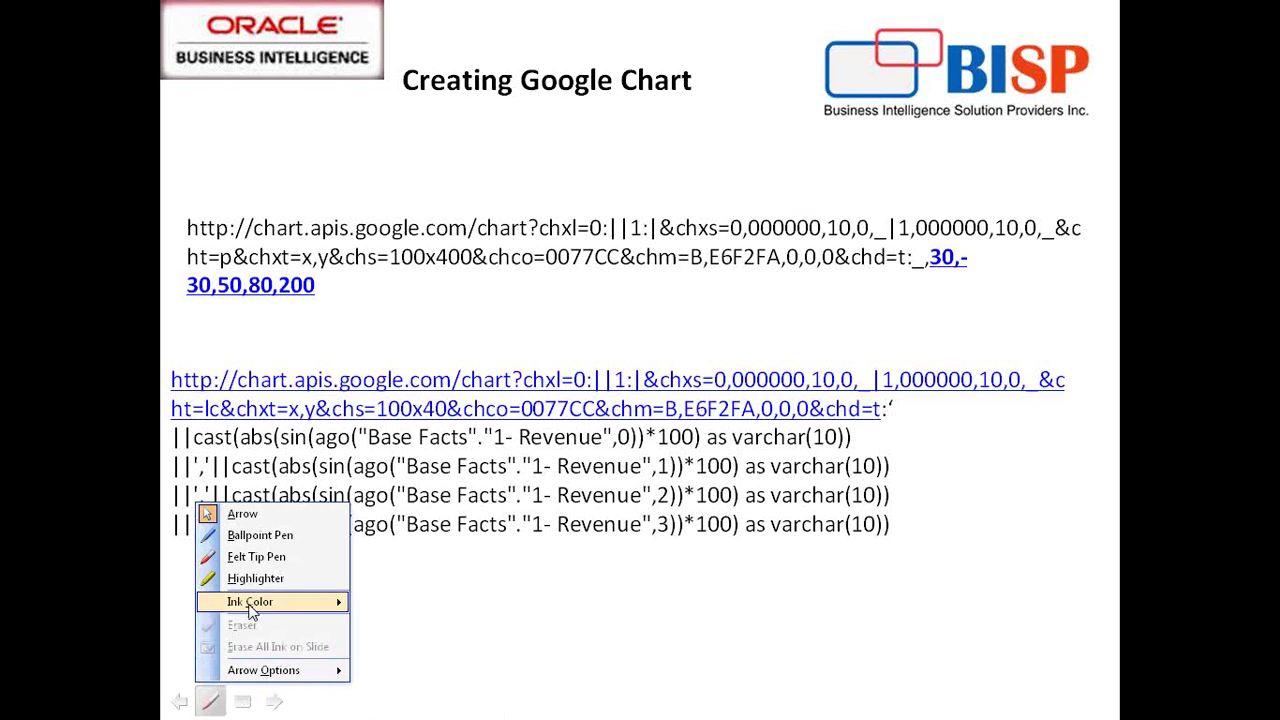
{"action": "left_click", "coordinate": [250, 536]}
{"action": "mouse_move", "coordinate": [224, 392]}
{"action": "left_mouse_down"}
{"action": "mouse_move", "coordinate": [438, 393]}
{"action": "mouse_move", "coordinate": [960, 322]}
{"action": "mouse_move", "coordinate": [1108, 378]}
{"action": "left_mouse_up"}
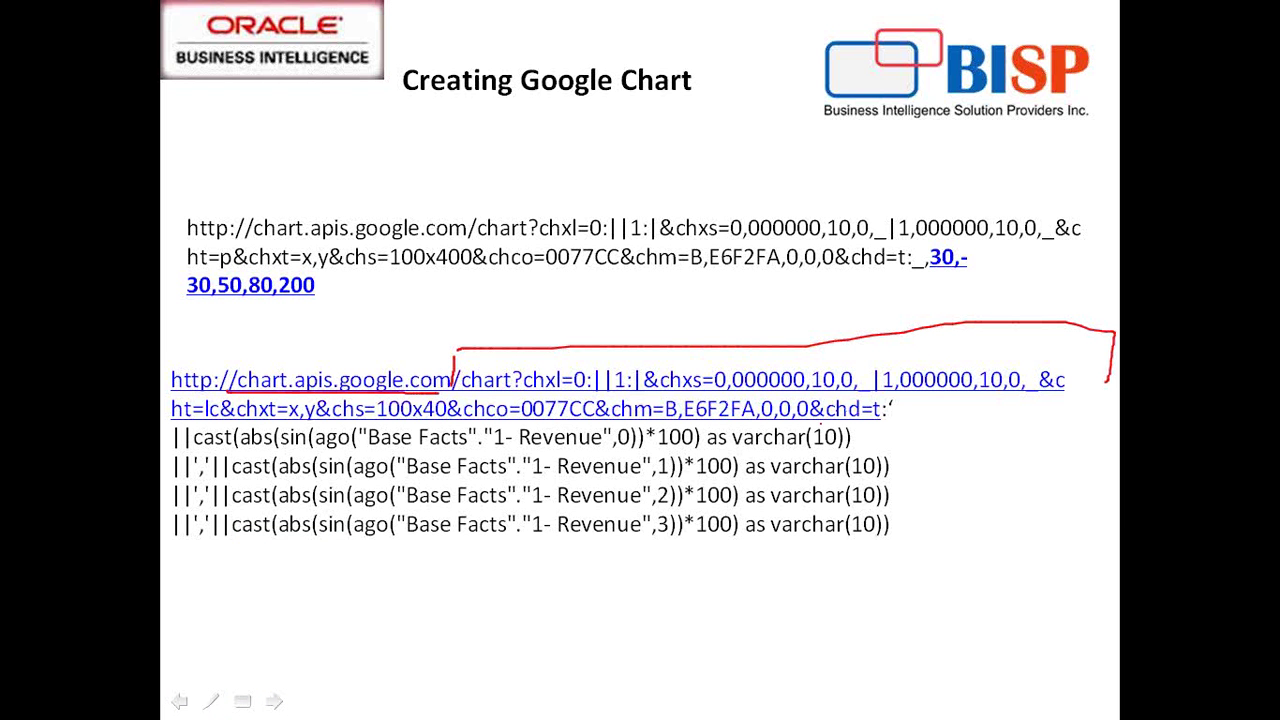
{"action": "mouse_move", "coordinate": [860, 426]}
{"action": "left_mouse_down"}
{"action": "mouse_move", "coordinate": [930, 428]}
{"action": "mouse_move", "coordinate": [930, 566]}
{"action": "mouse_move", "coordinate": [138, 570]}
{"action": "mouse_move", "coordinate": [137, 450]}
{"action": "mouse_move", "coordinate": [272, 430]}
{"action": "mouse_move", "coordinate": [846, 424]}
{"action": "left_mouse_up"}
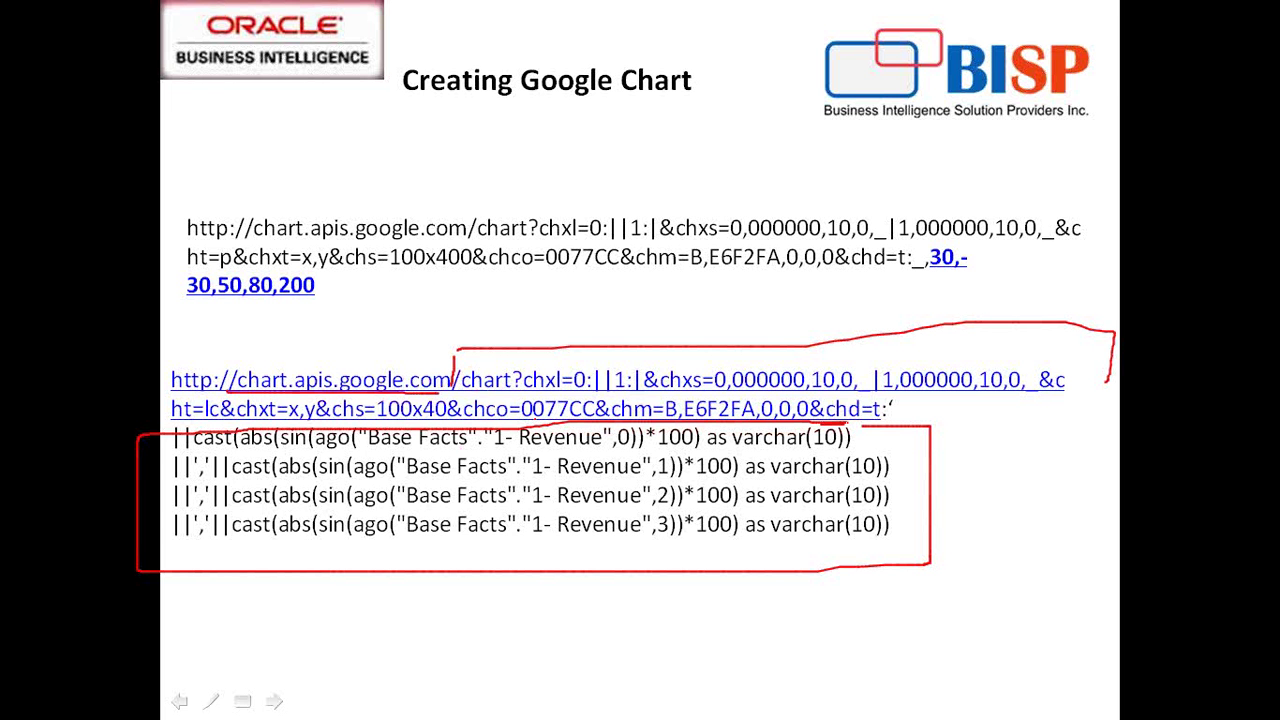
{"action": "key", "text": "Escape"}
{"action": "left_click", "coordinate": [606, 394]}
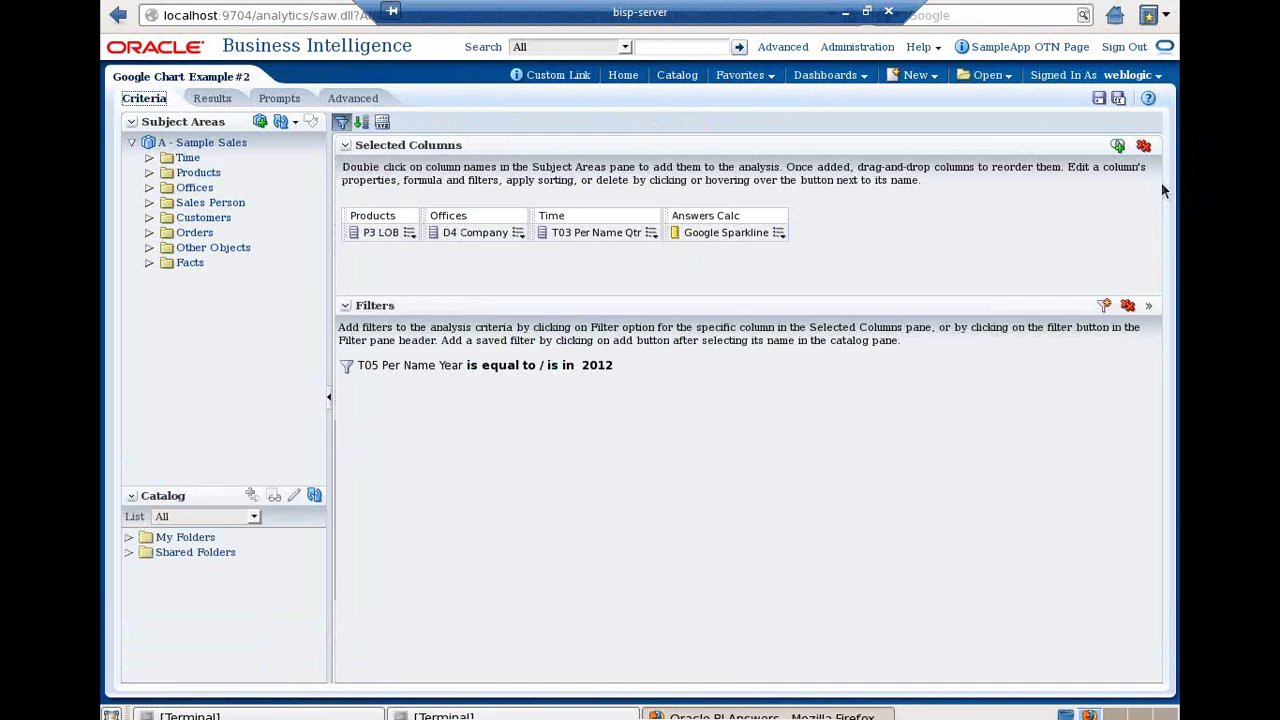
Step: Review the Google Sparkline column's formula and its custom text data format in the Google Chart Example #2 analysis
{"action": "left_click", "coordinate": [778, 234]}
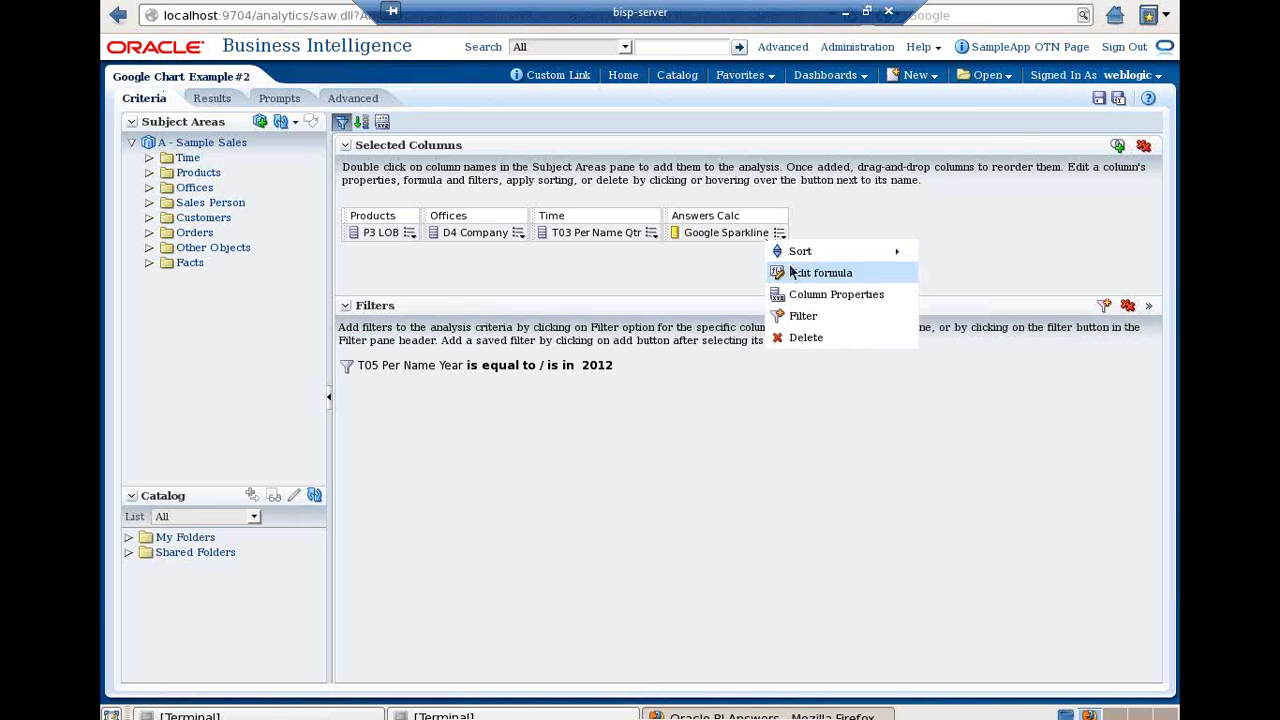
{"action": "left_click", "coordinate": [792, 272]}
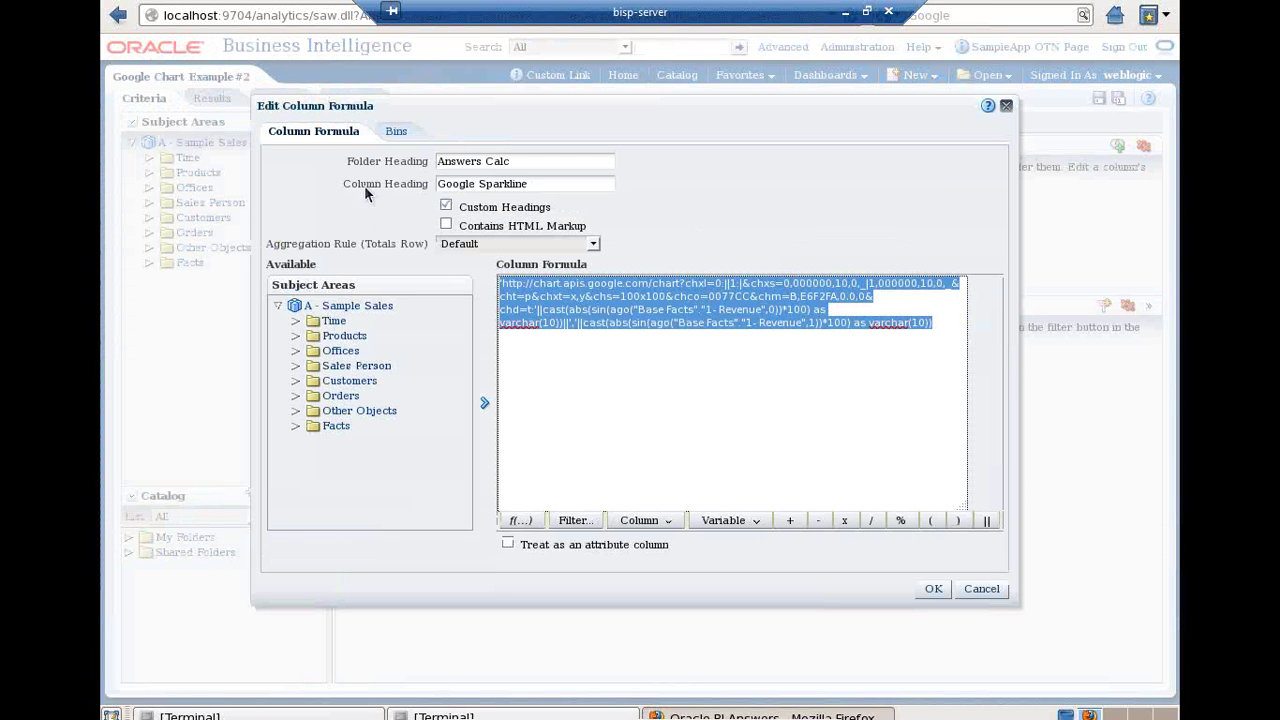
{"action": "left_click", "coordinate": [980, 589]}
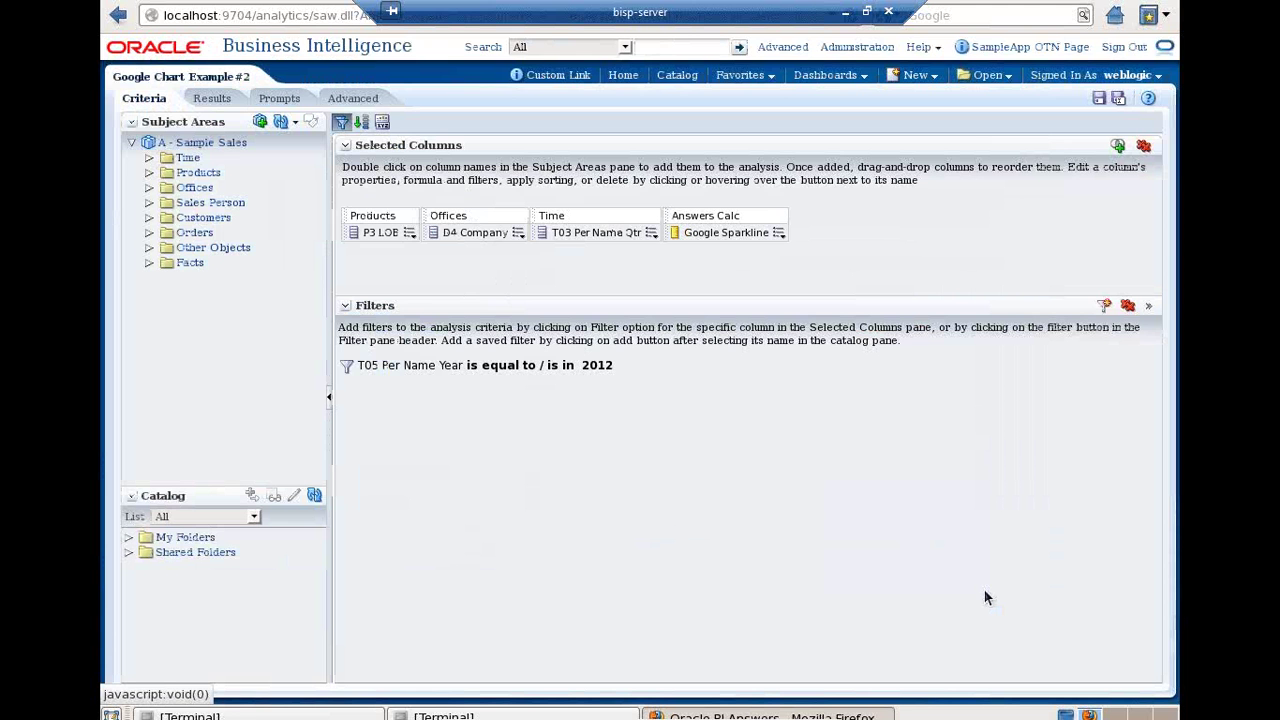
{"action": "left_click", "coordinate": [779, 232]}
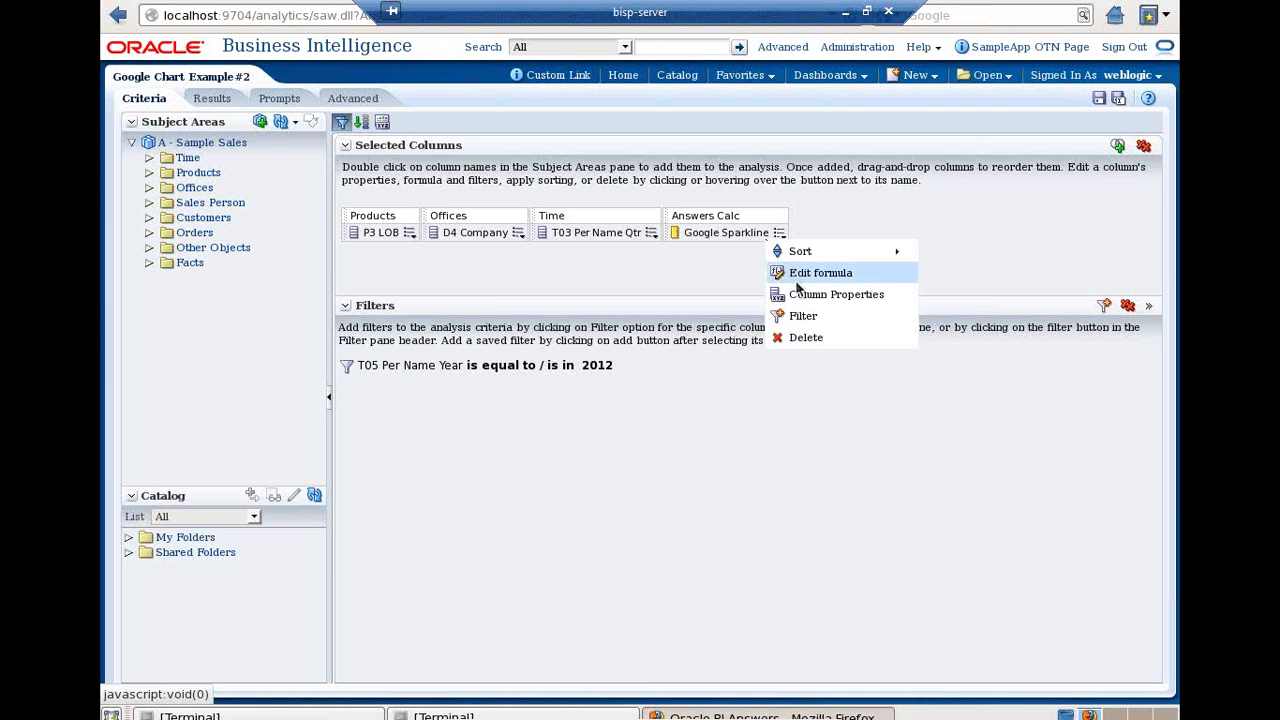
{"action": "left_click", "coordinate": [797, 293]}
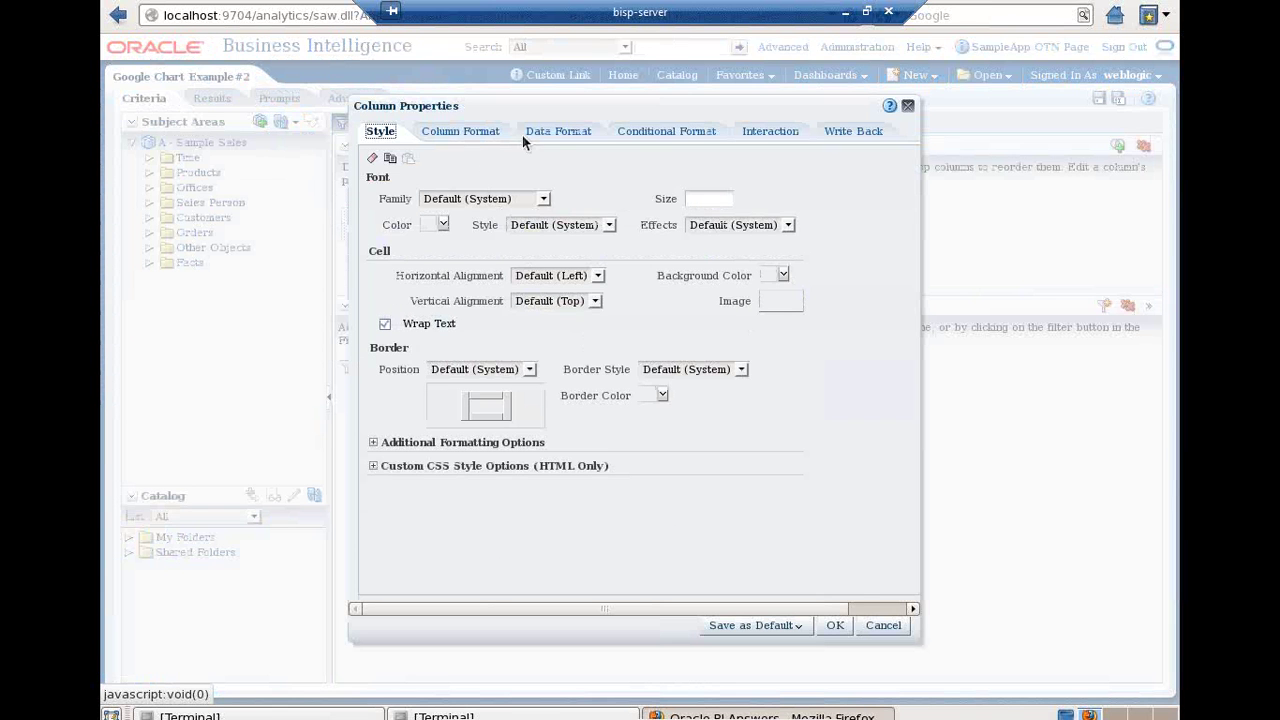
{"action": "left_click", "coordinate": [548, 135]}
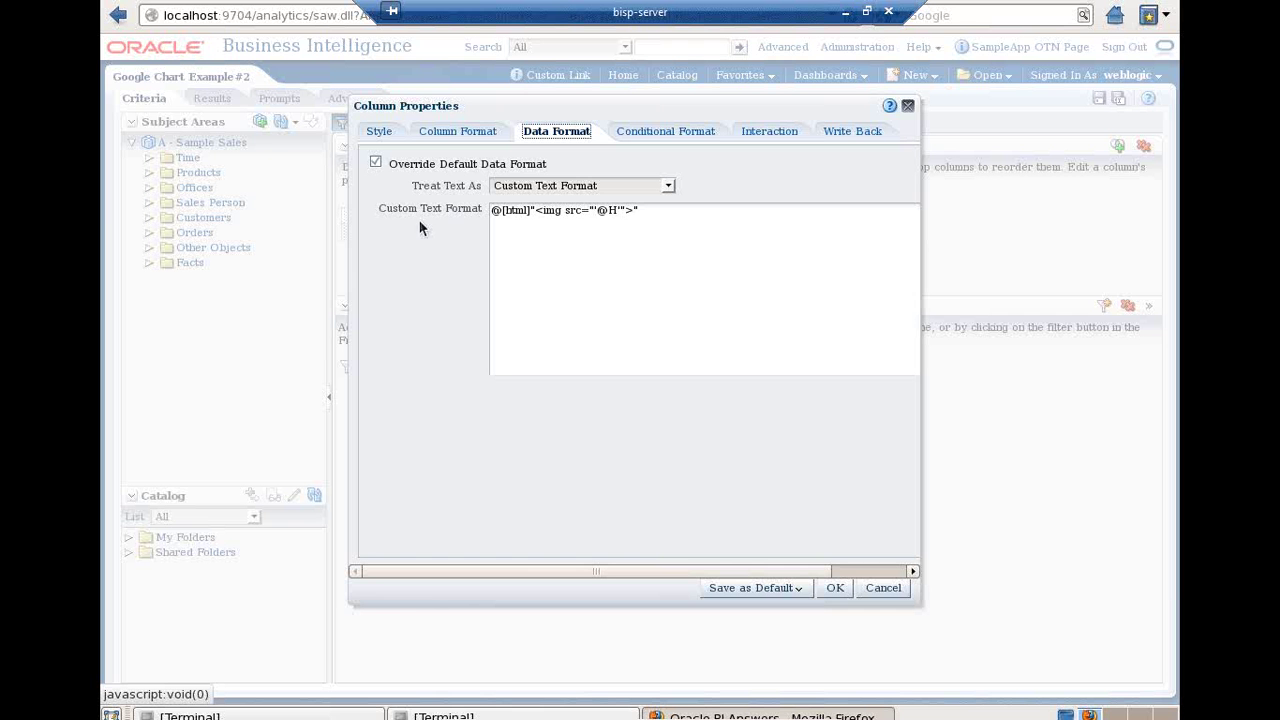
{"action": "left_click", "coordinate": [835, 588]}
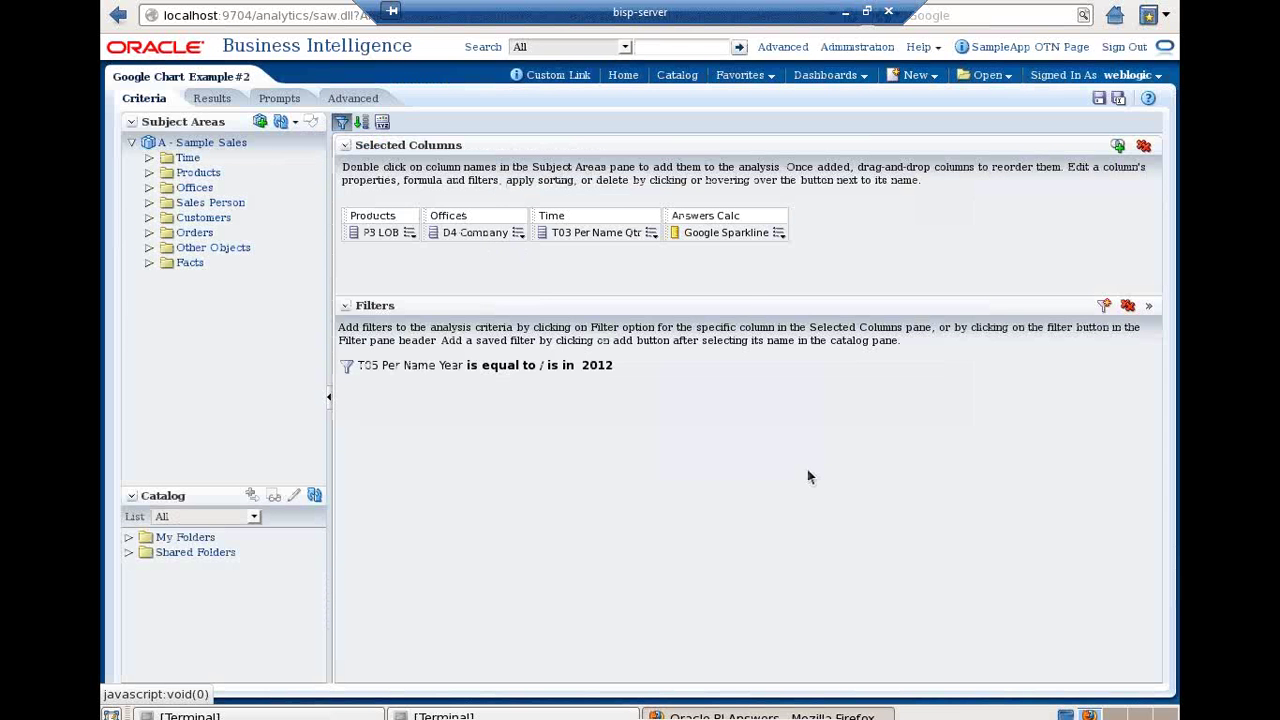
Step: Change the chart type in the Google Sparkline column's formula to cht=lc, apply it, and show the pivot results
{"action": "left_click", "coordinate": [779, 233]}
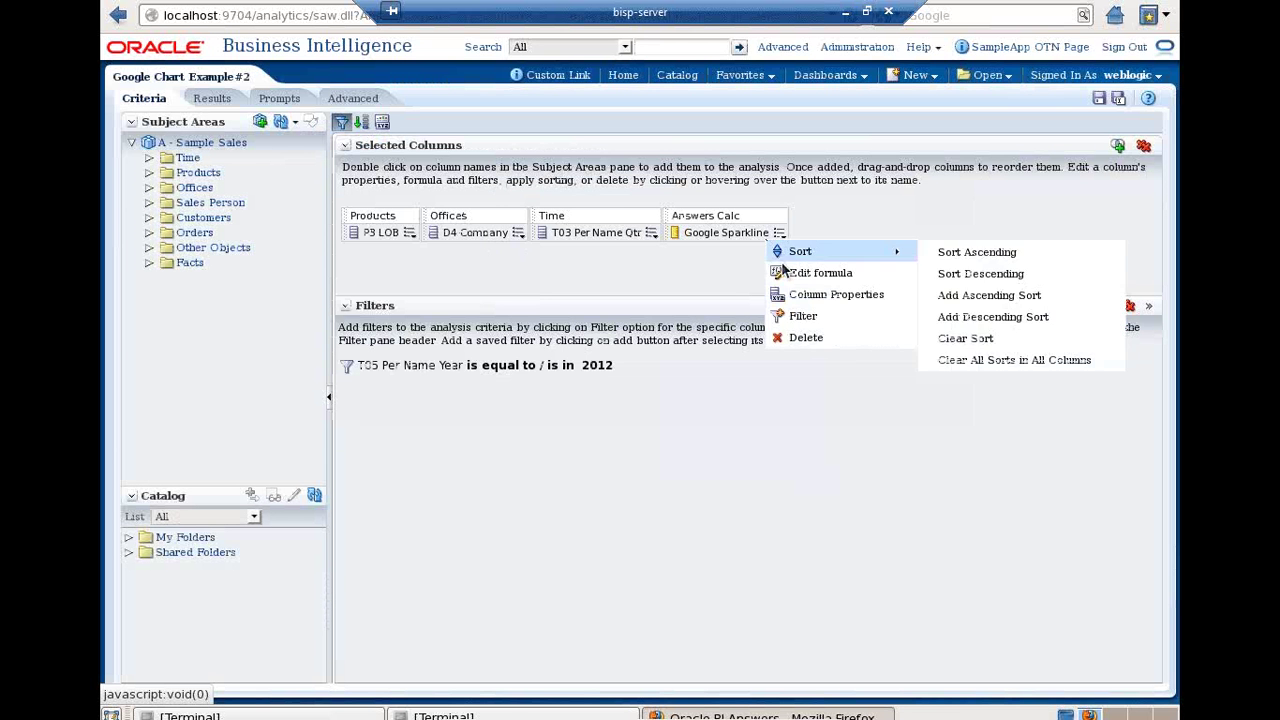
{"action": "left_click", "coordinate": [787, 279]}
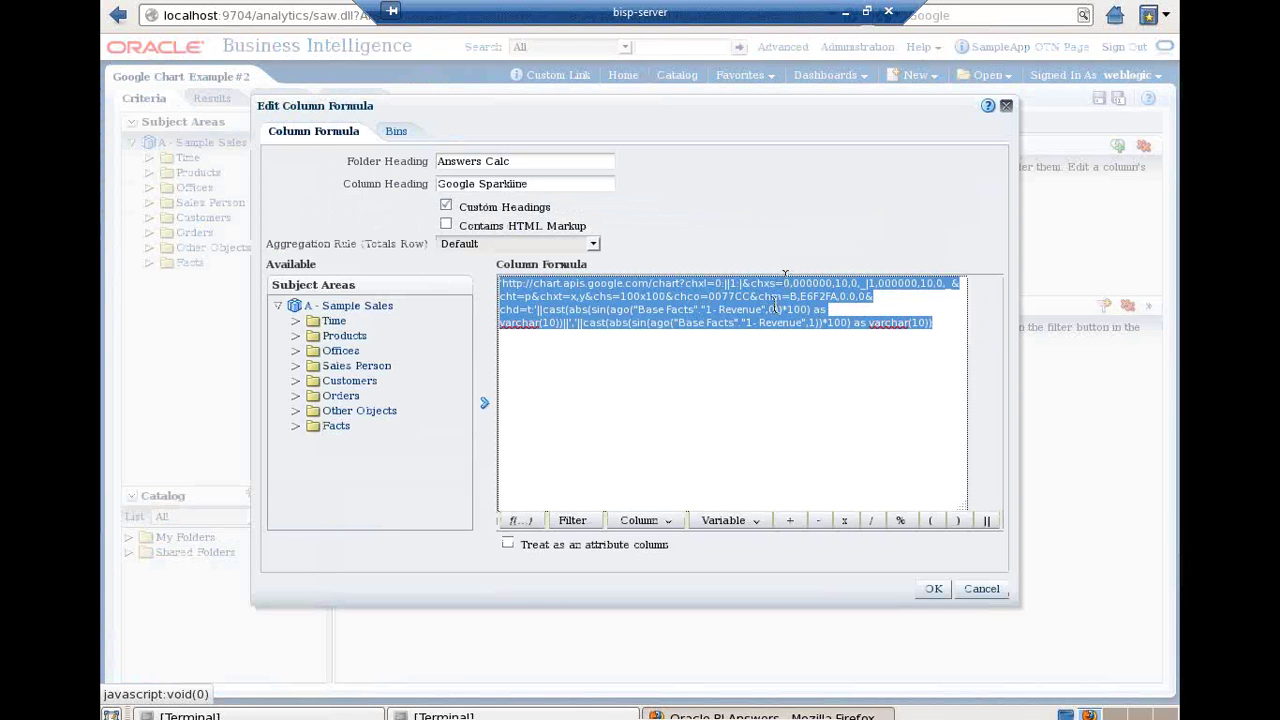
{"action": "left_click", "coordinate": [776, 309]}
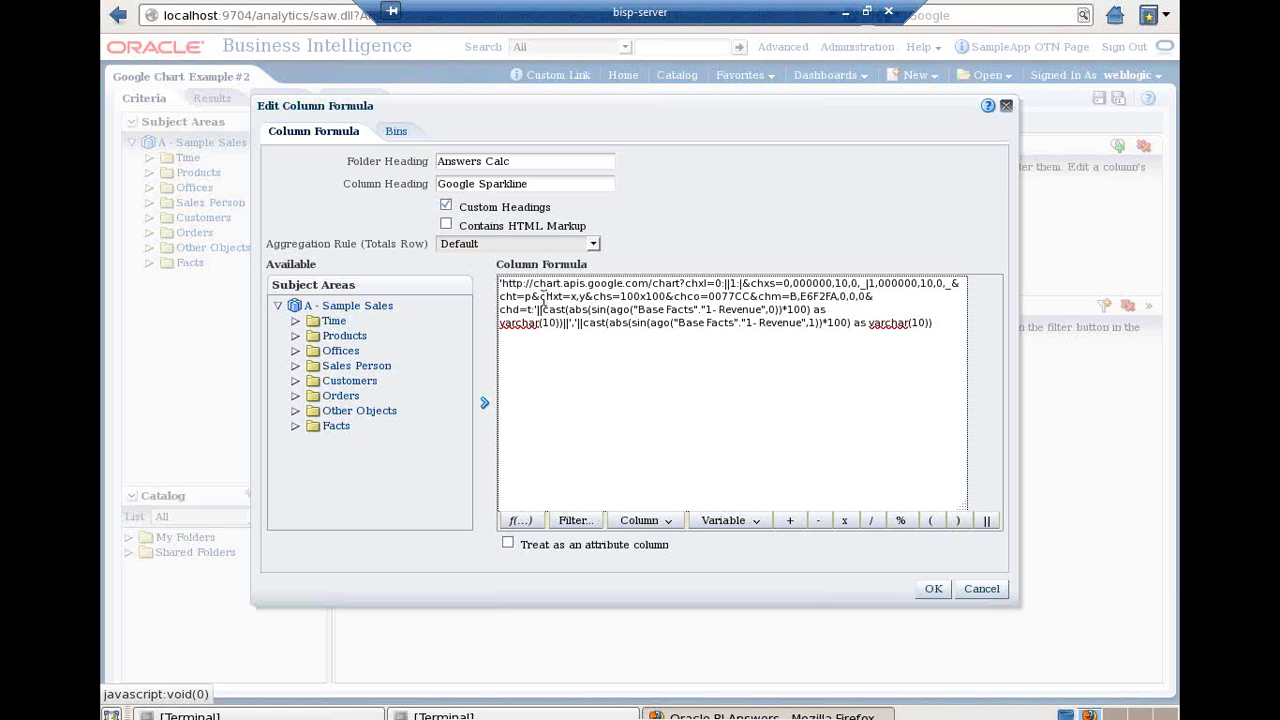
{"action": "left_click", "coordinate": [528, 296]}
{"action": "key", "text": "BackSpace"}
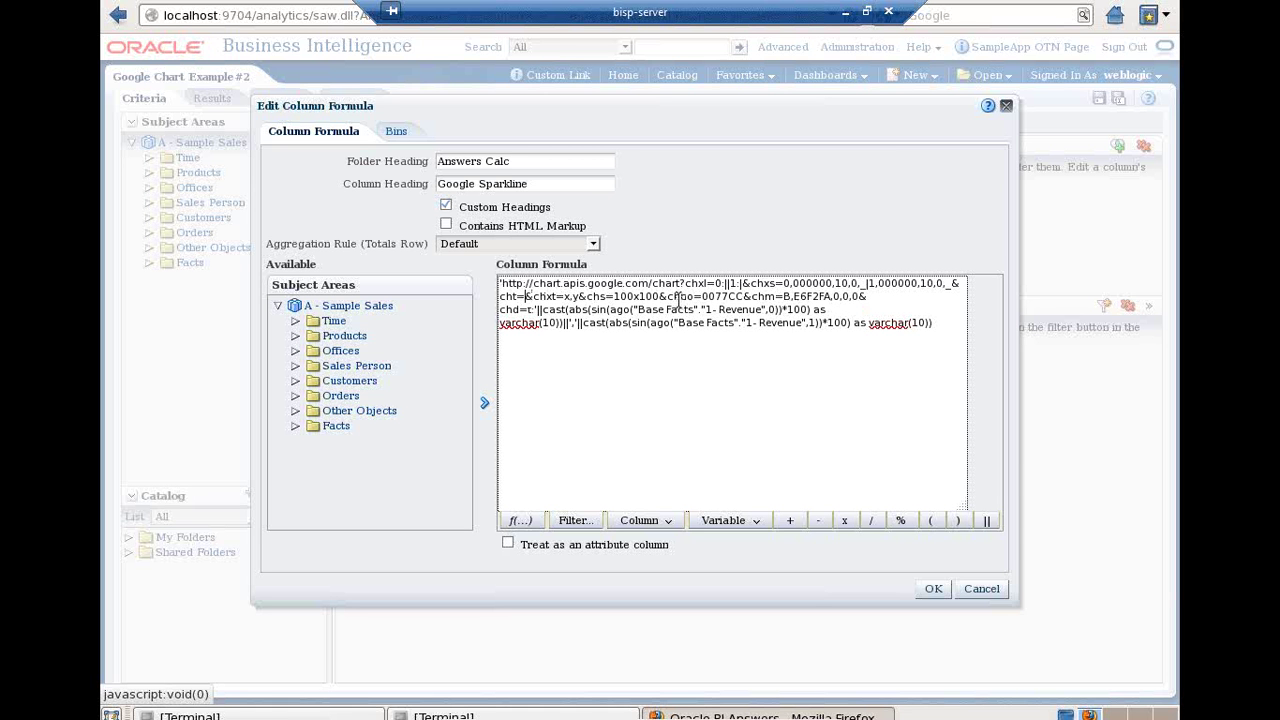
{"action": "type", "text": "lc"}
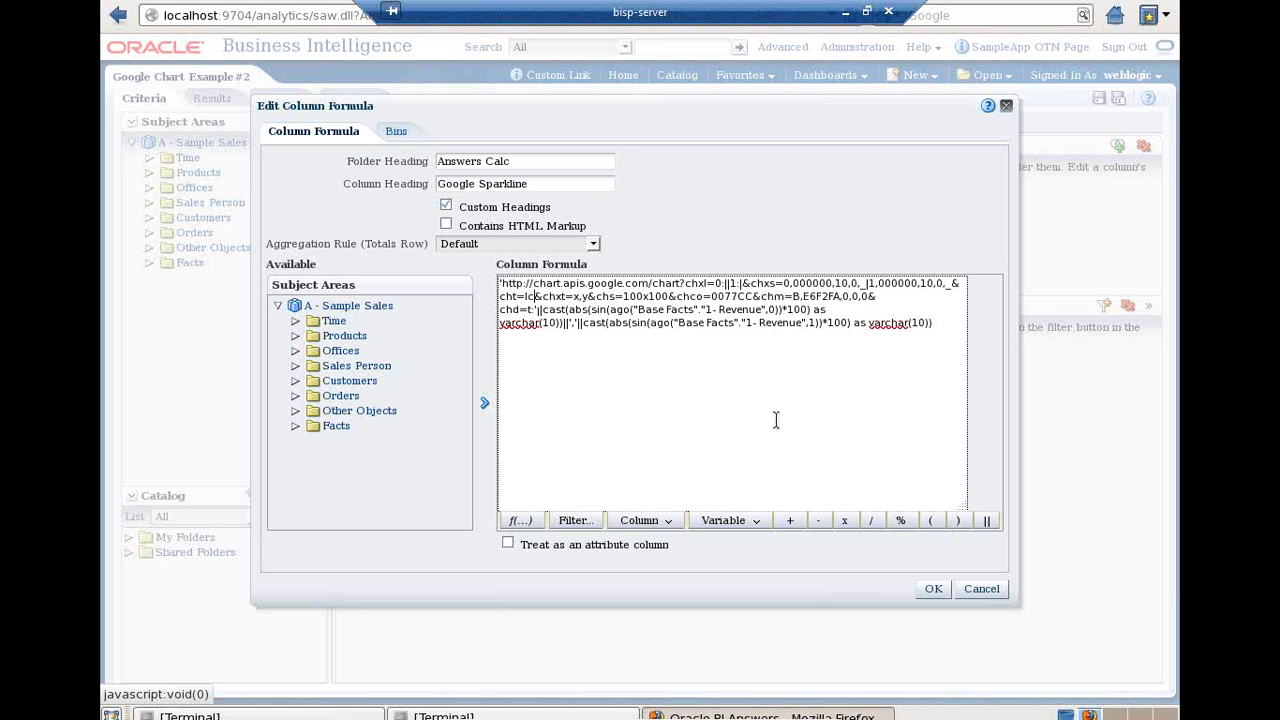
{"action": "left_click", "coordinate": [931, 589]}
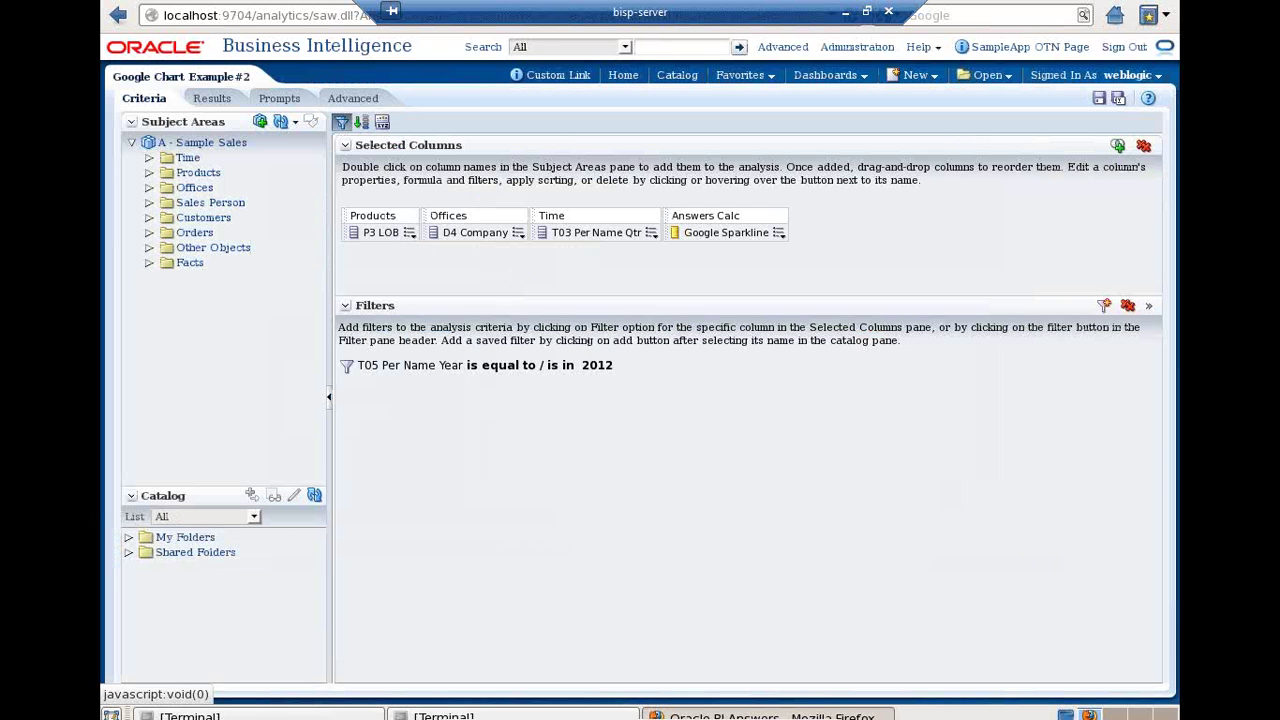
{"action": "left_click", "coordinate": [213, 95]}
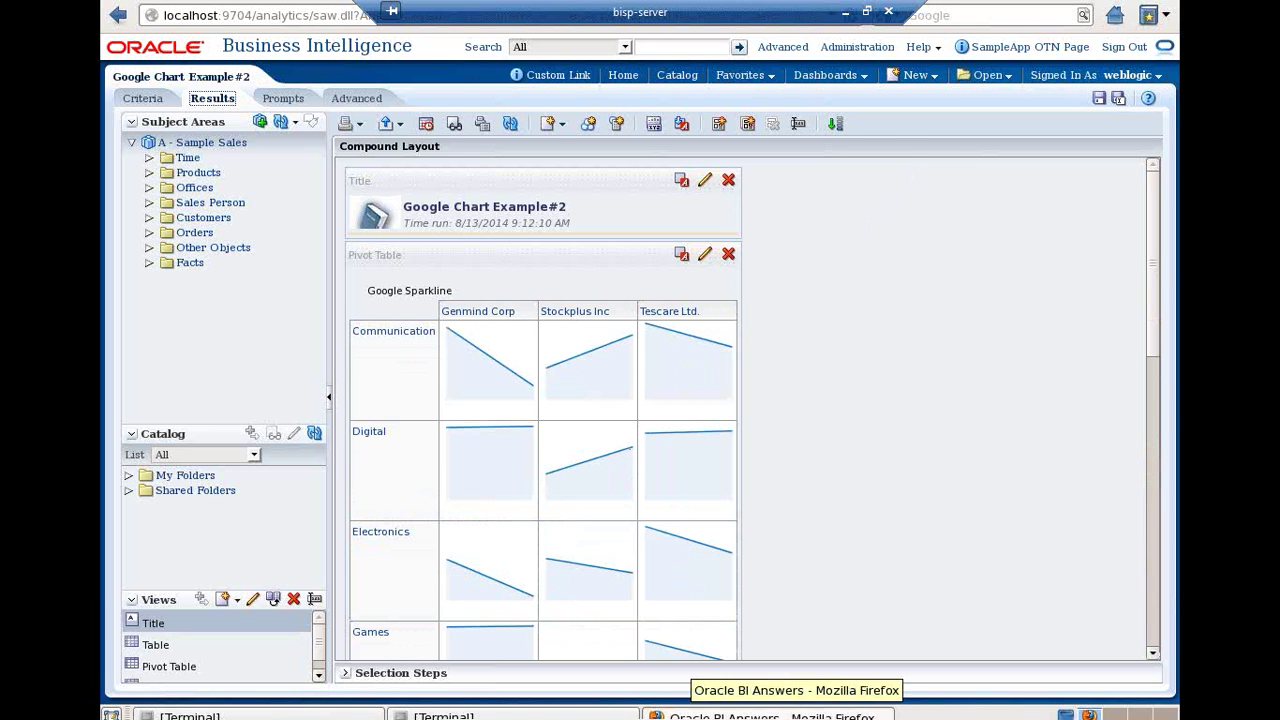
Step: Switch to PowerPoint, start the slide show from slide 3, and advance to the Google Image Chart in OBIEE slide
{"action": "mouse_move", "coordinate": [795, 716]}
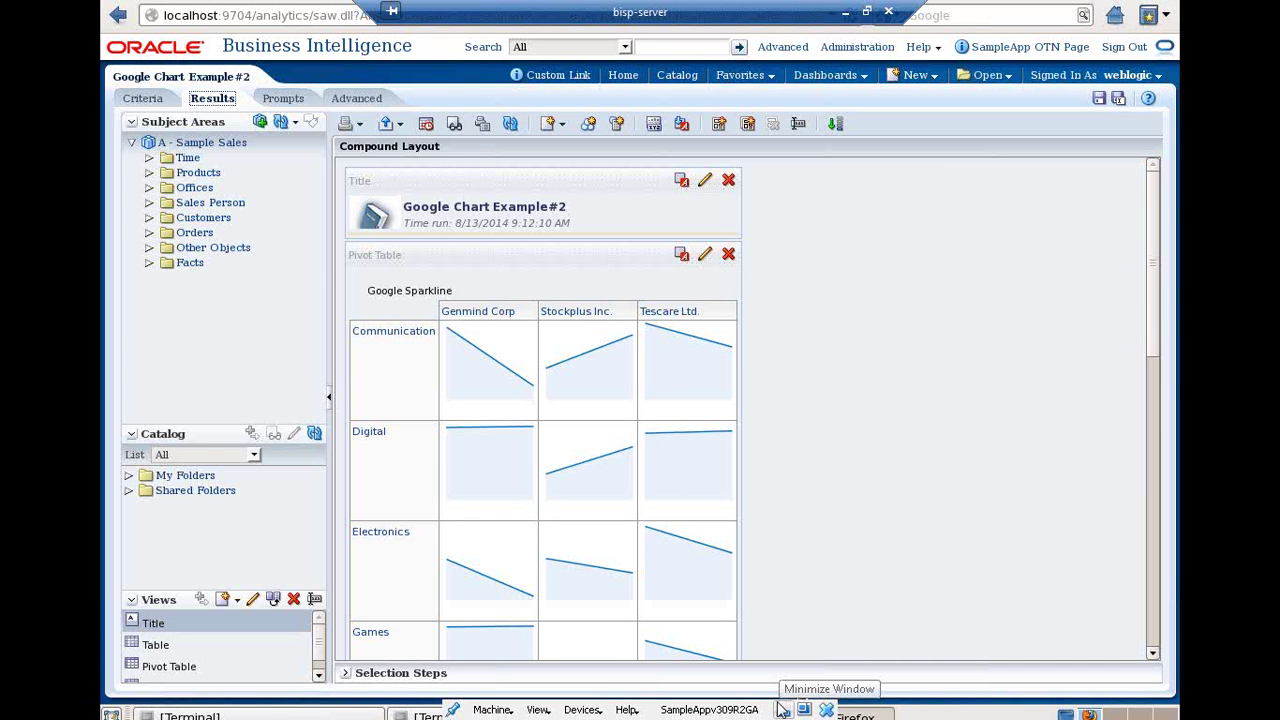
{"action": "left_click", "coordinate": [782, 709]}
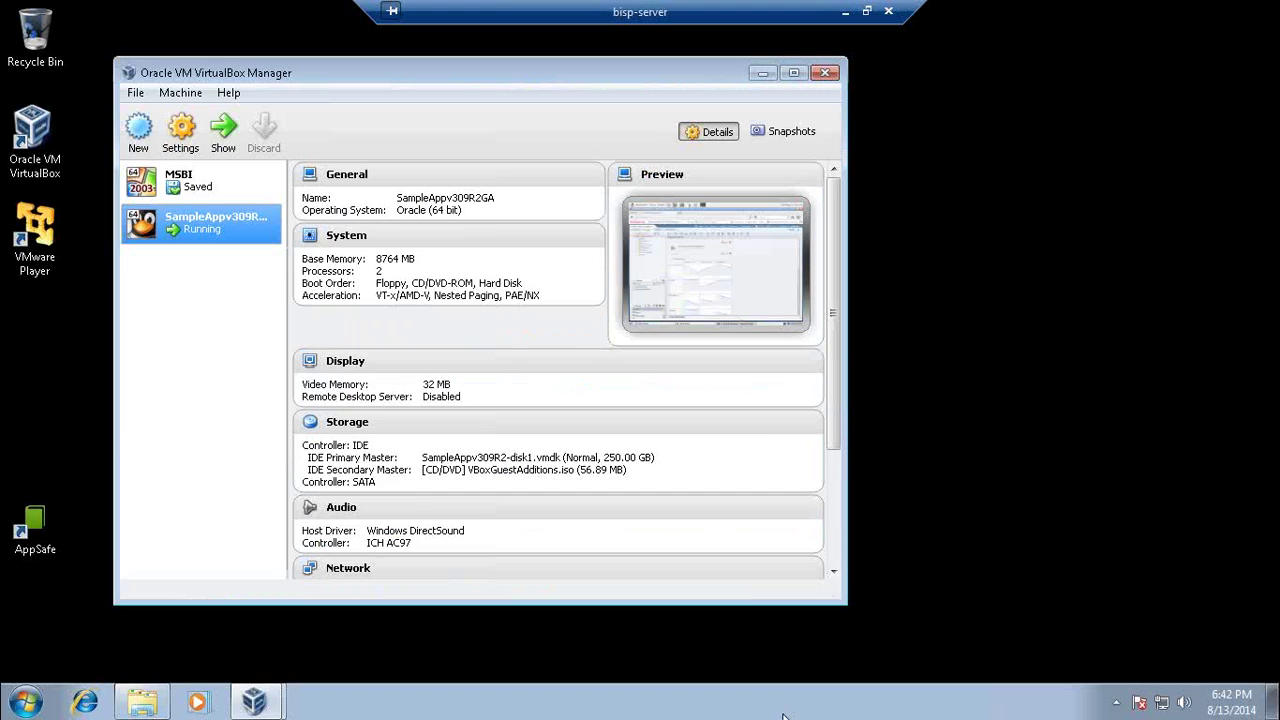
{"action": "left_click", "coordinate": [865, 11]}
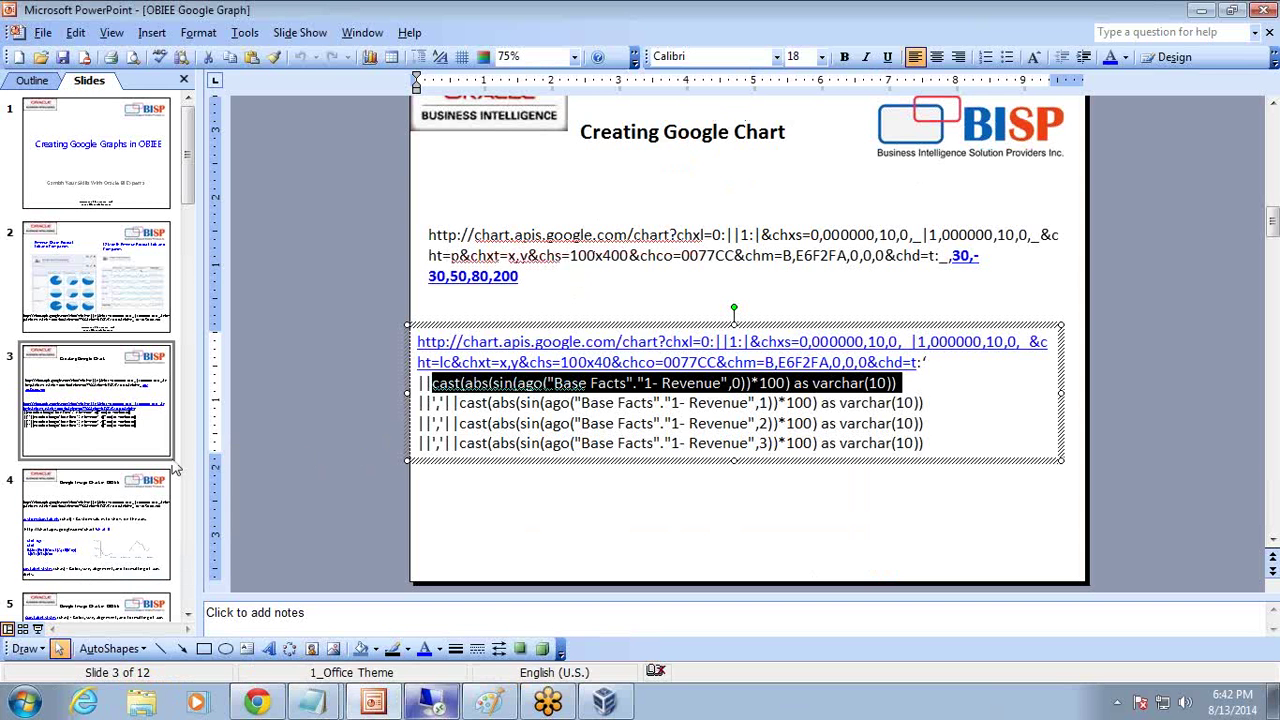
{"action": "left_click", "coordinate": [82, 450]}
{"action": "key", "text": "shift+F5"}
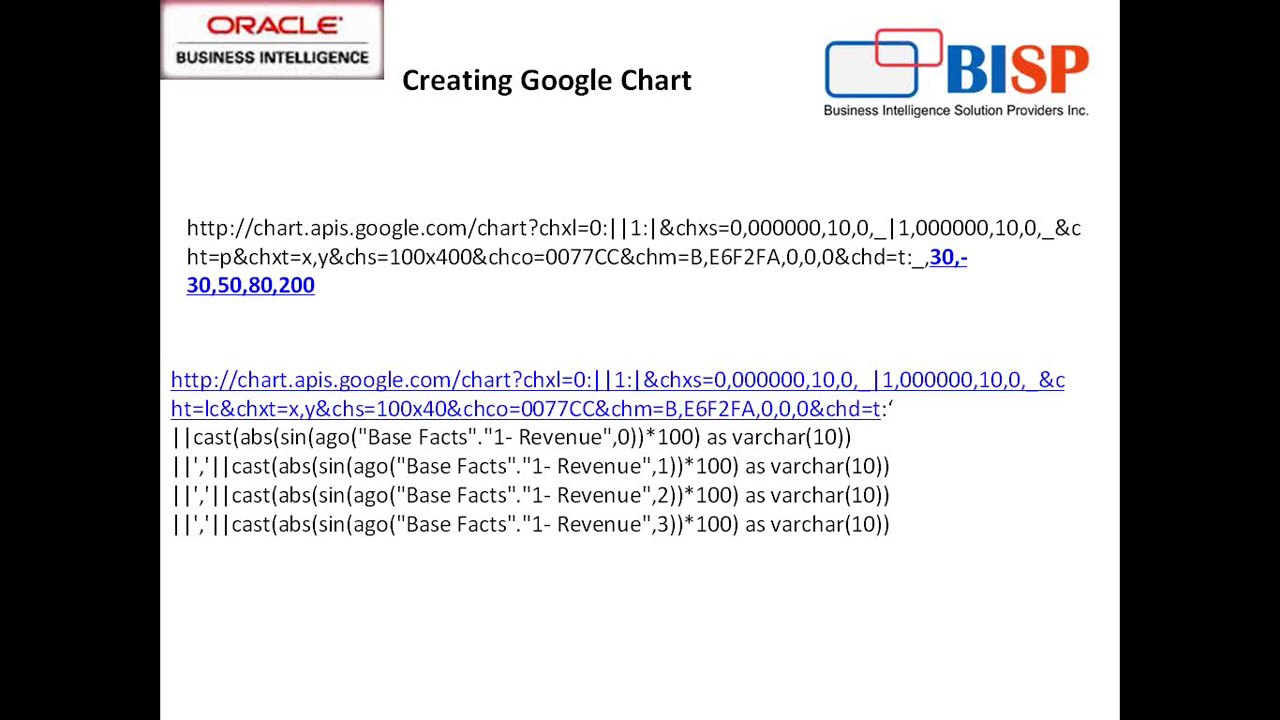
{"action": "key", "text": "Right"}
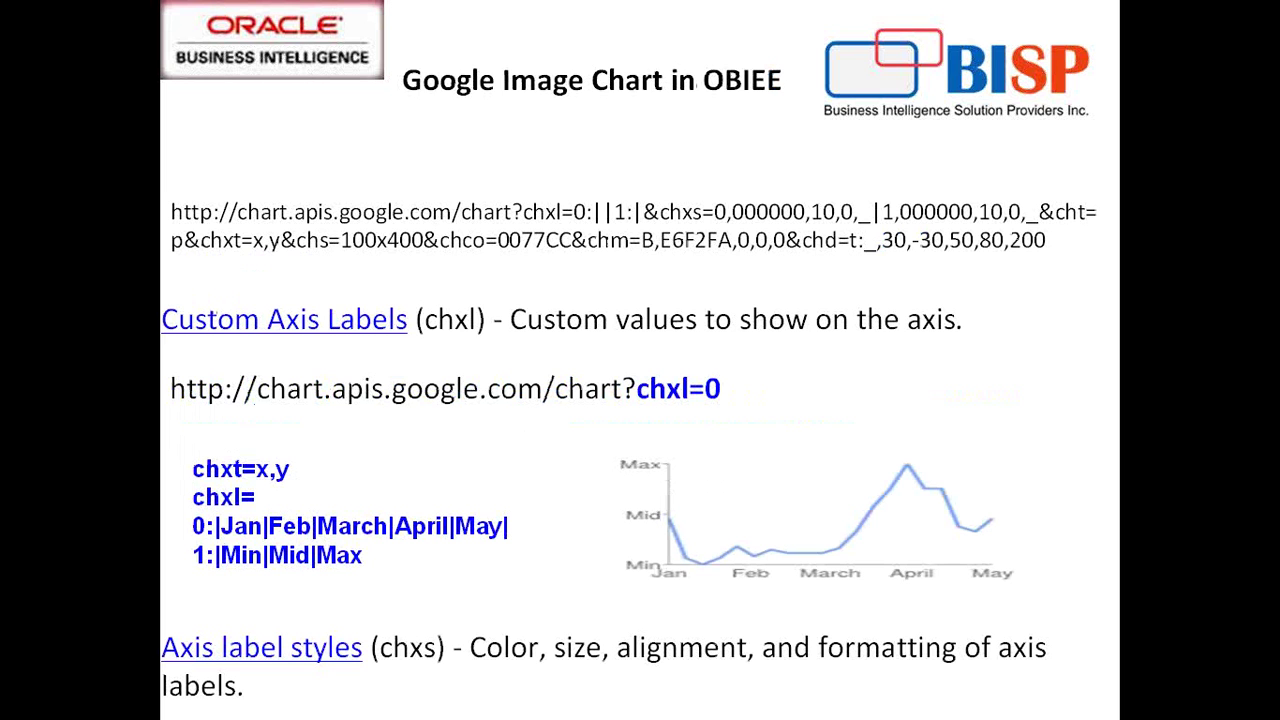